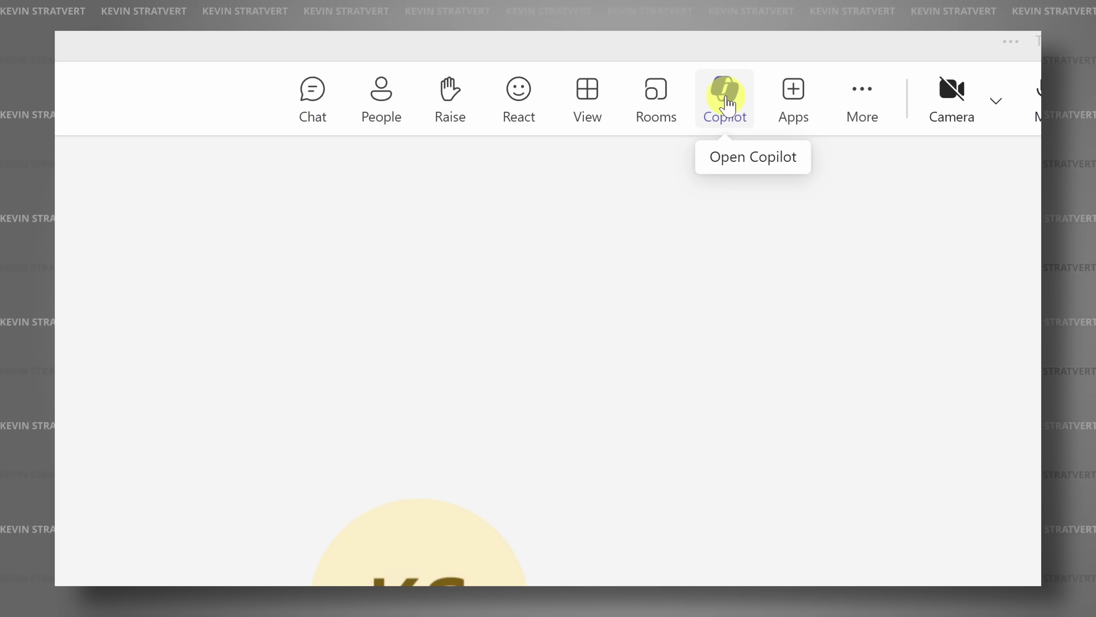
# Step: Open Copilot on the meeting's AI recap notes and ask which questions remain unresolved
pyautogui.click(726, 100)
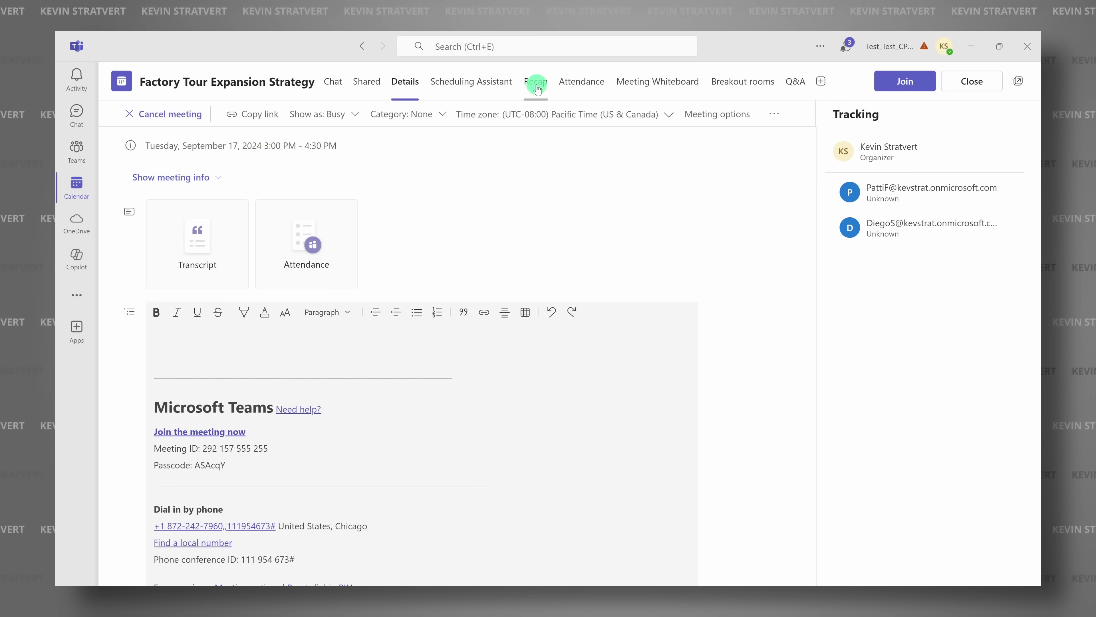
pyautogui.click(536, 88)
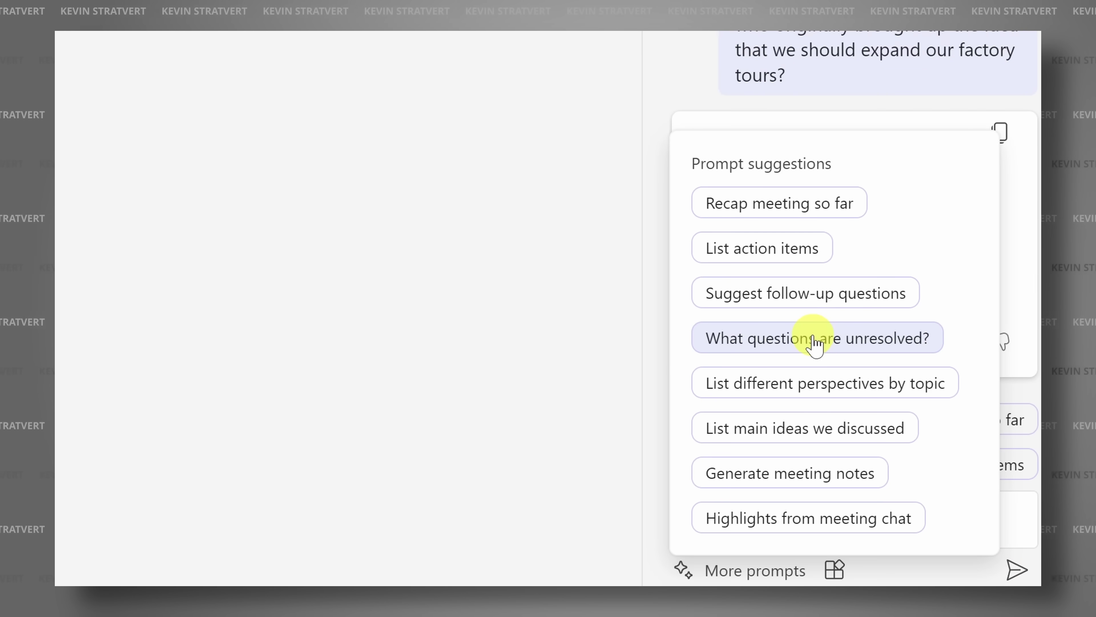
pyautogui.click(811, 341)
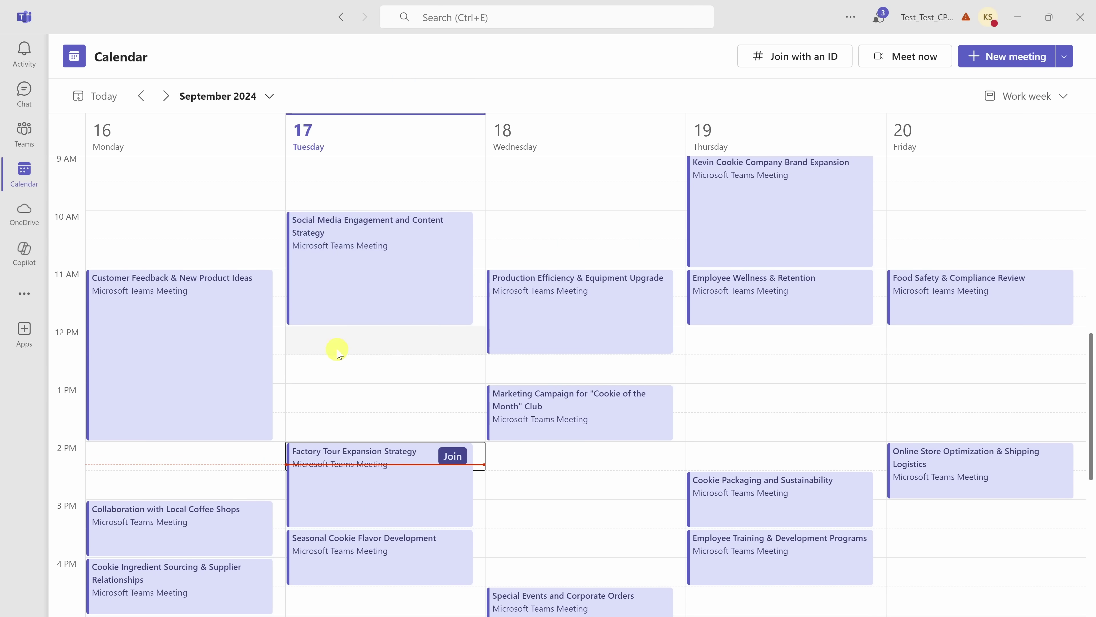
# Step: Start a Meet now instant meeting, keeping the default meeting name
pyautogui.scroll(-2, 340, 362)
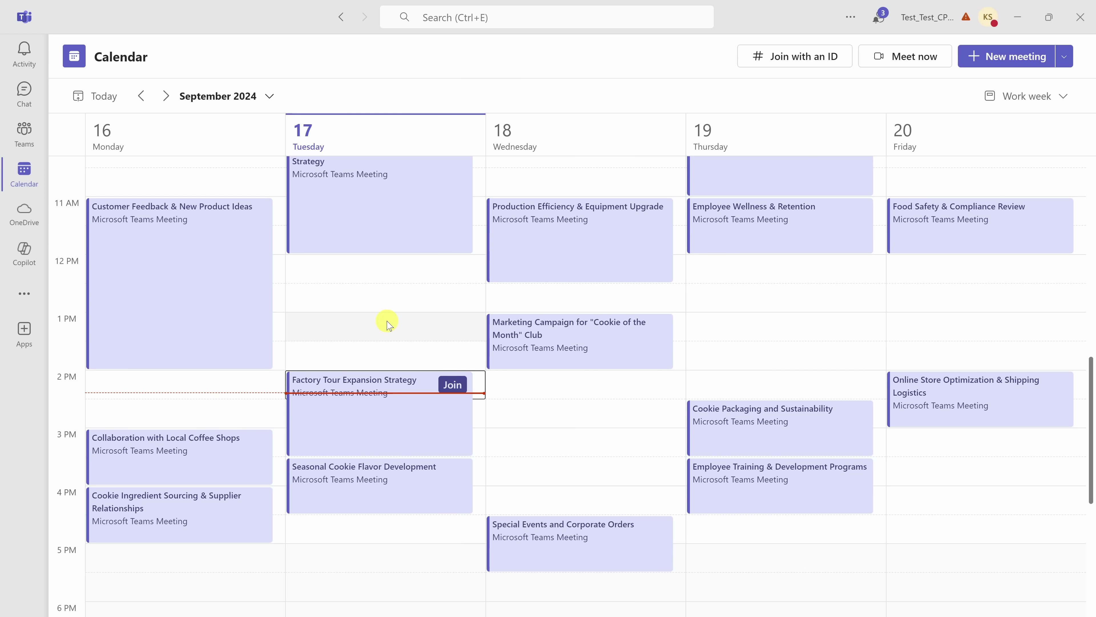
pyautogui.scroll(4, 392, 323)
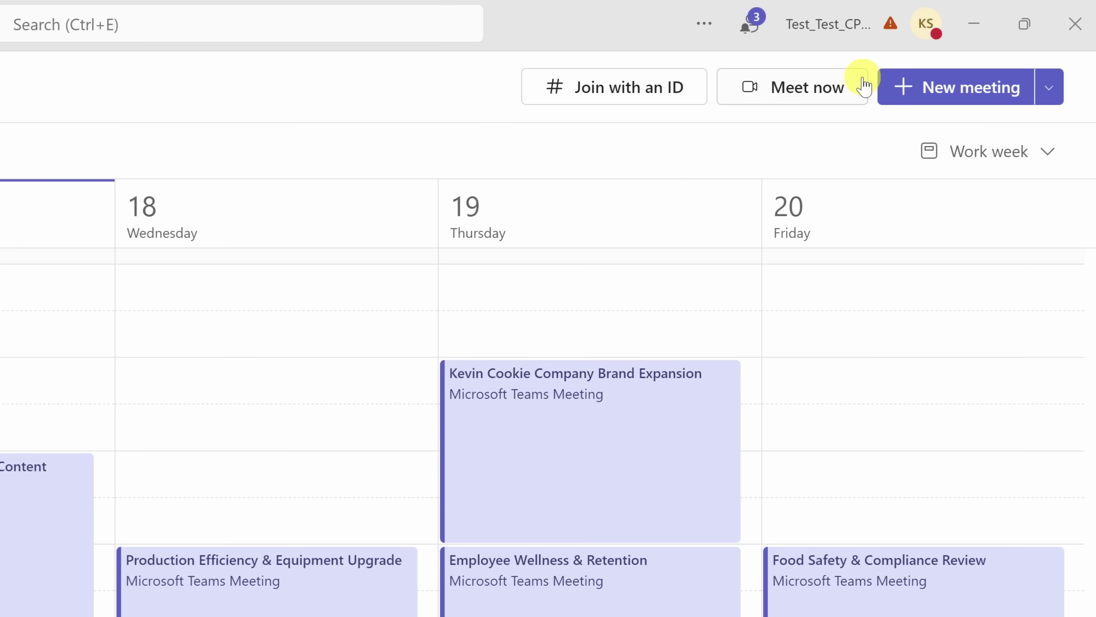
pyautogui.click(799, 102)
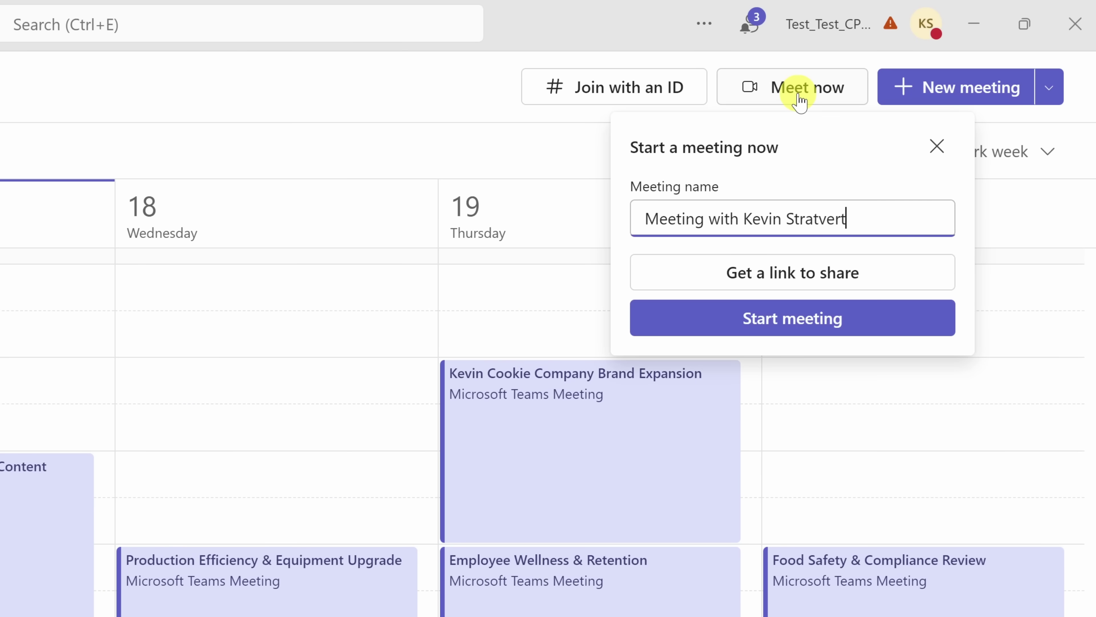
pyautogui.click(817, 322)
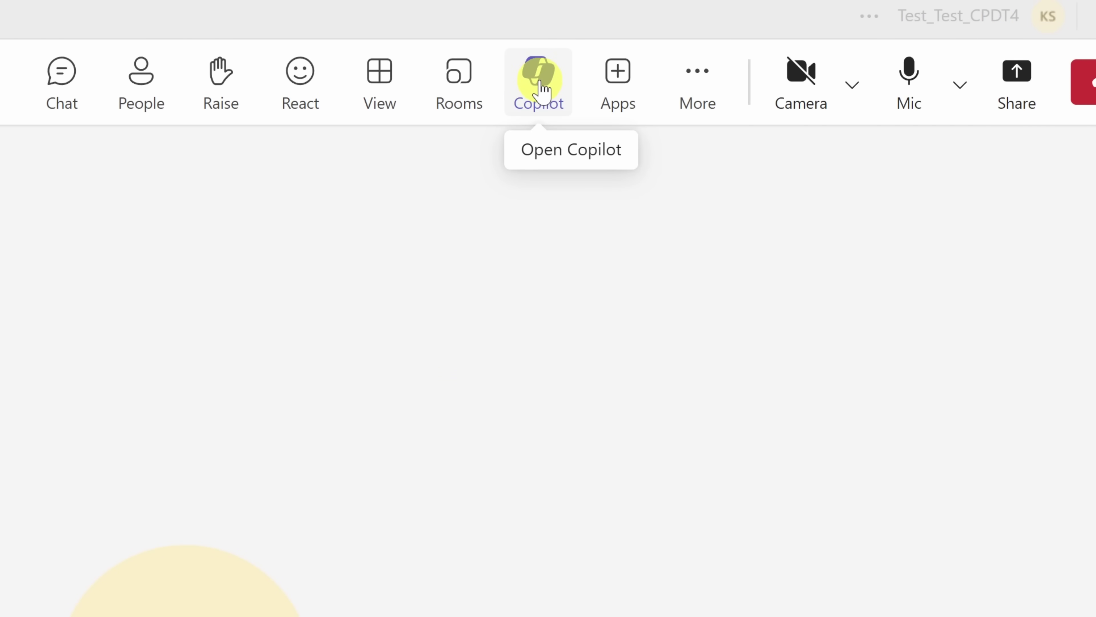
# Step: Turn on meeting transcription through Copilot with English (US) as the spoken language
pyautogui.click(541, 85)
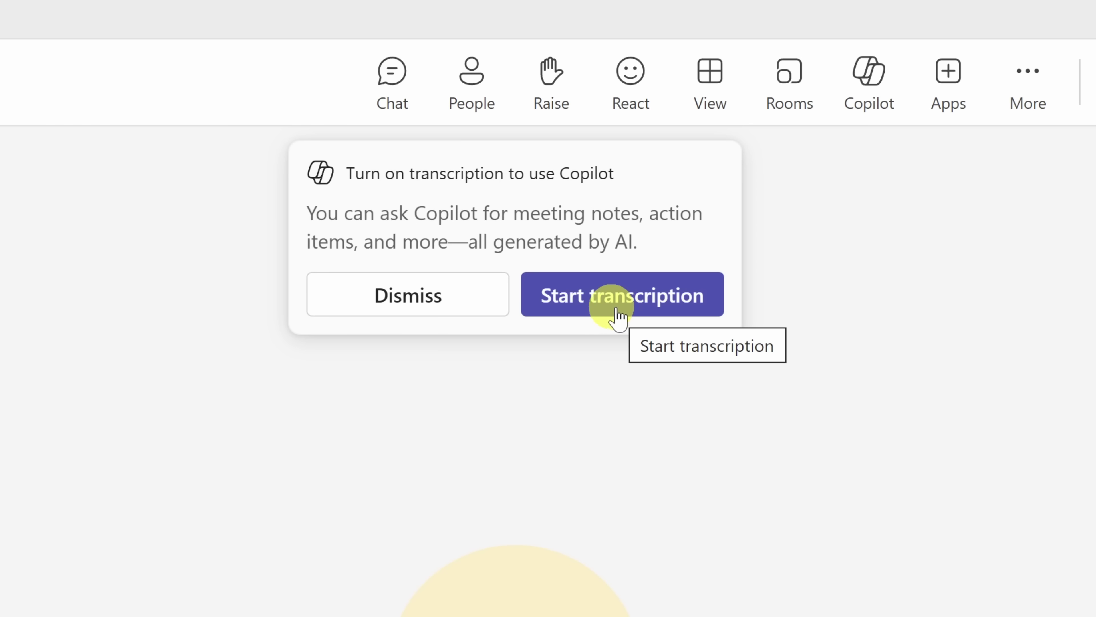
pyautogui.click(617, 310)
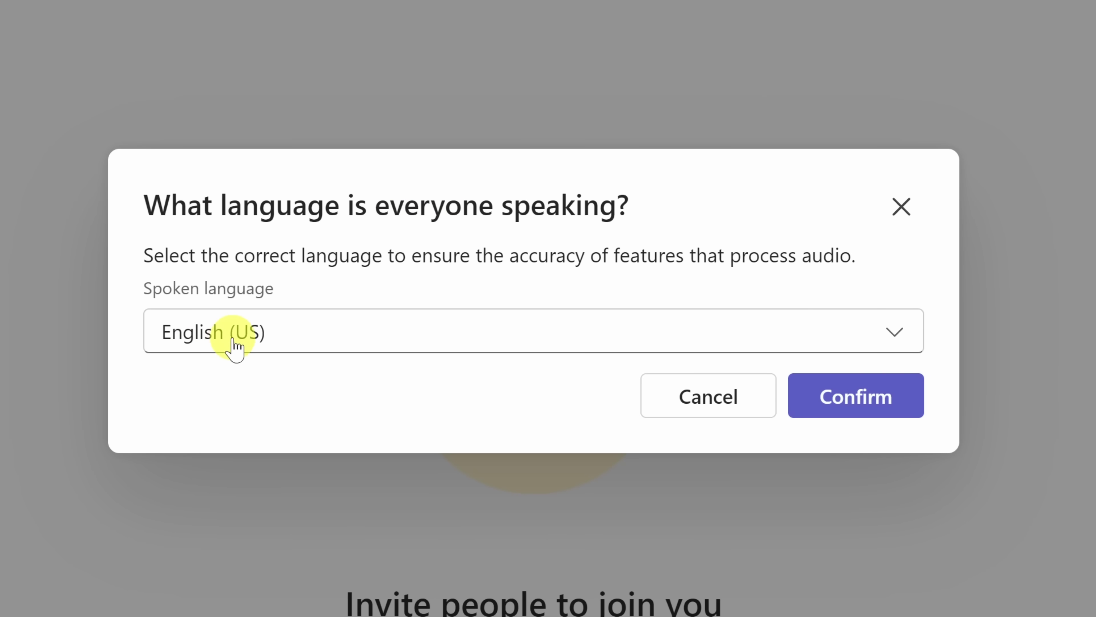
pyautogui.click(869, 407)
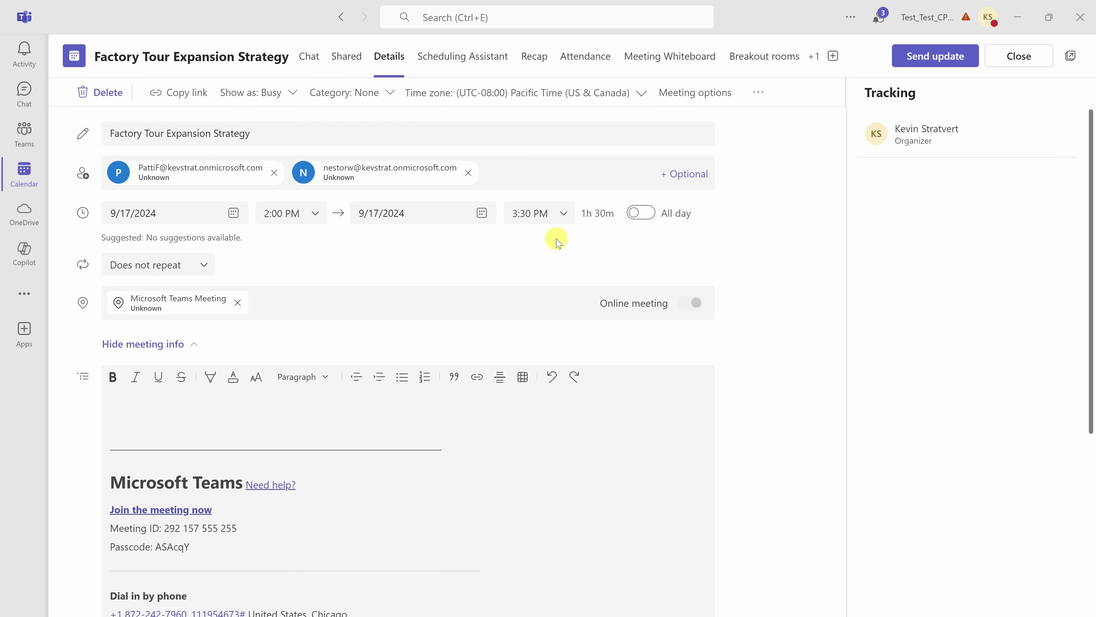
# Step: Open the meeting options and view the Recording & transcript settings
pyautogui.click(698, 95)
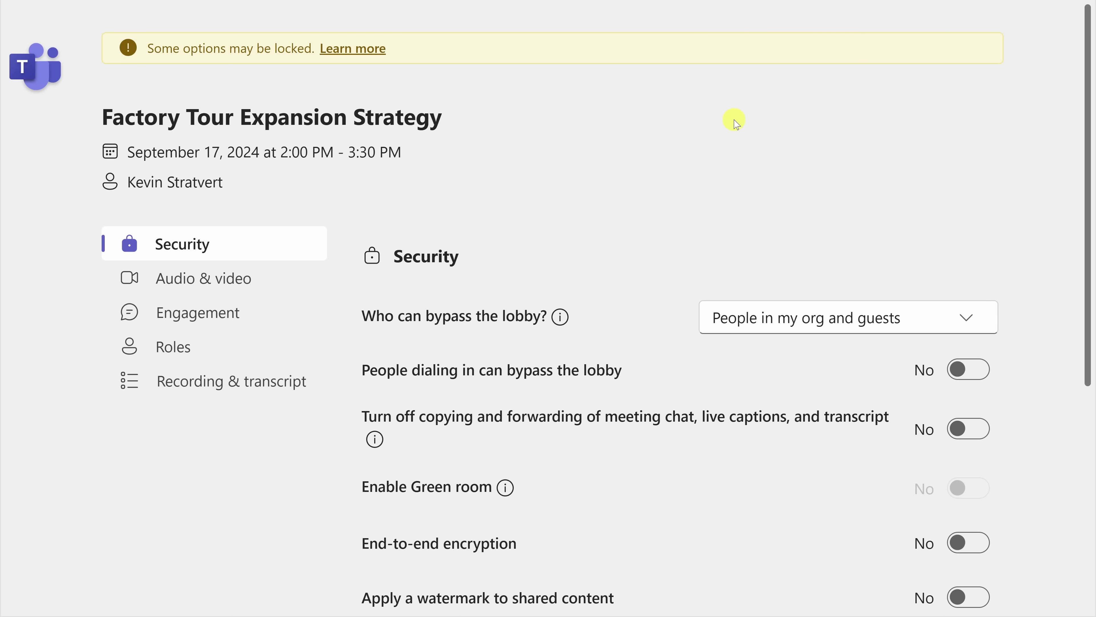
pyautogui.click(193, 392)
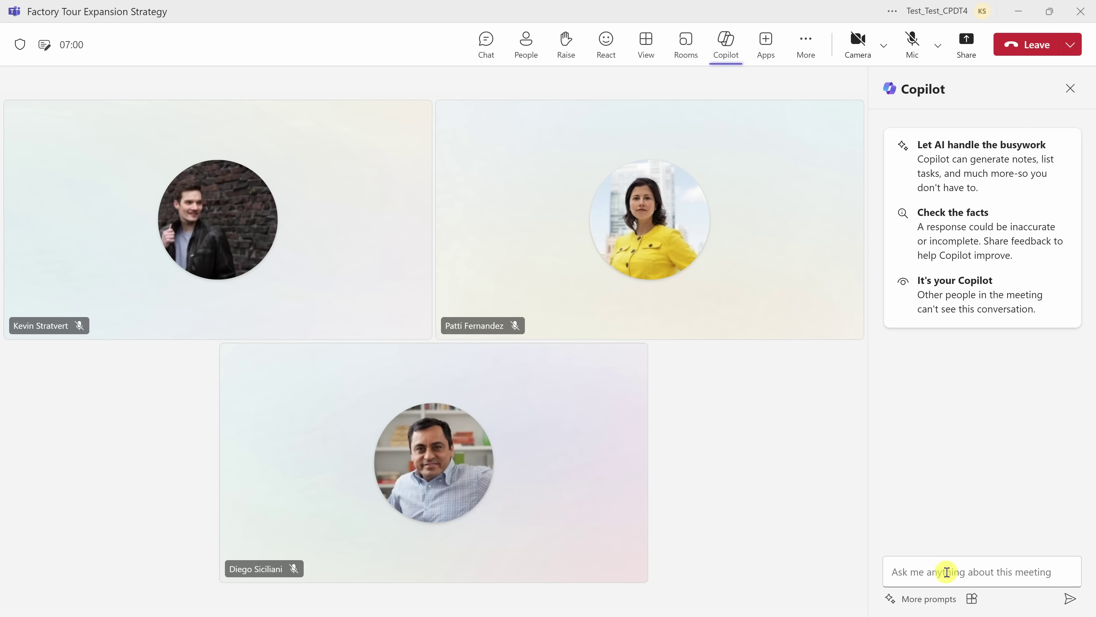
# Step: Ask Copilot "what's been covered so far?" and read through its meeting summary
pyautogui.click(947, 571)
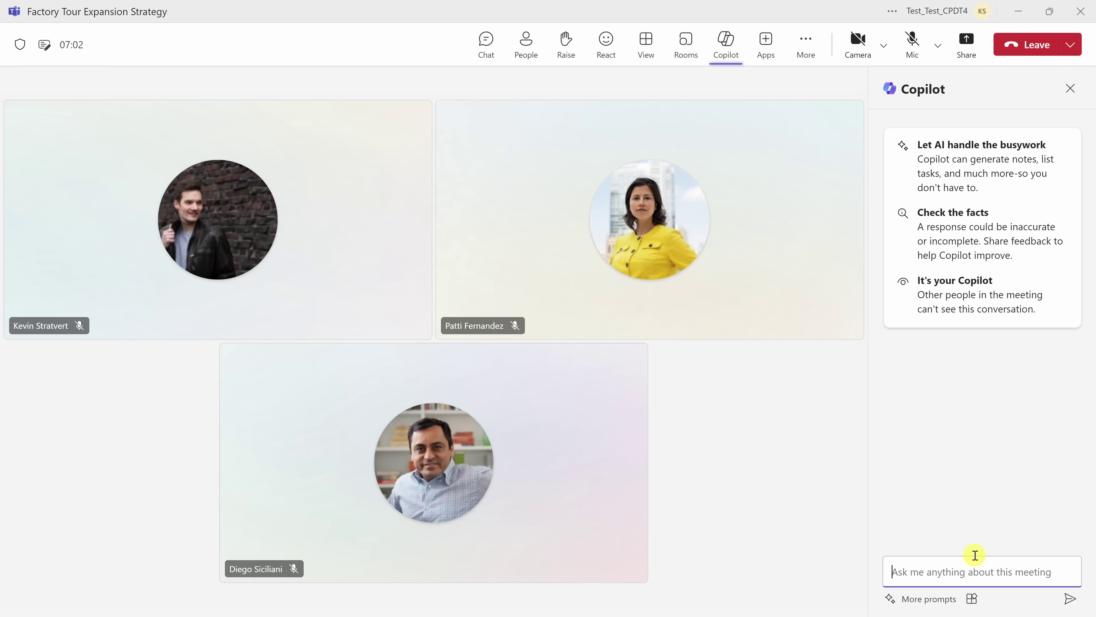
pyautogui.write('what’s been covered so far?')
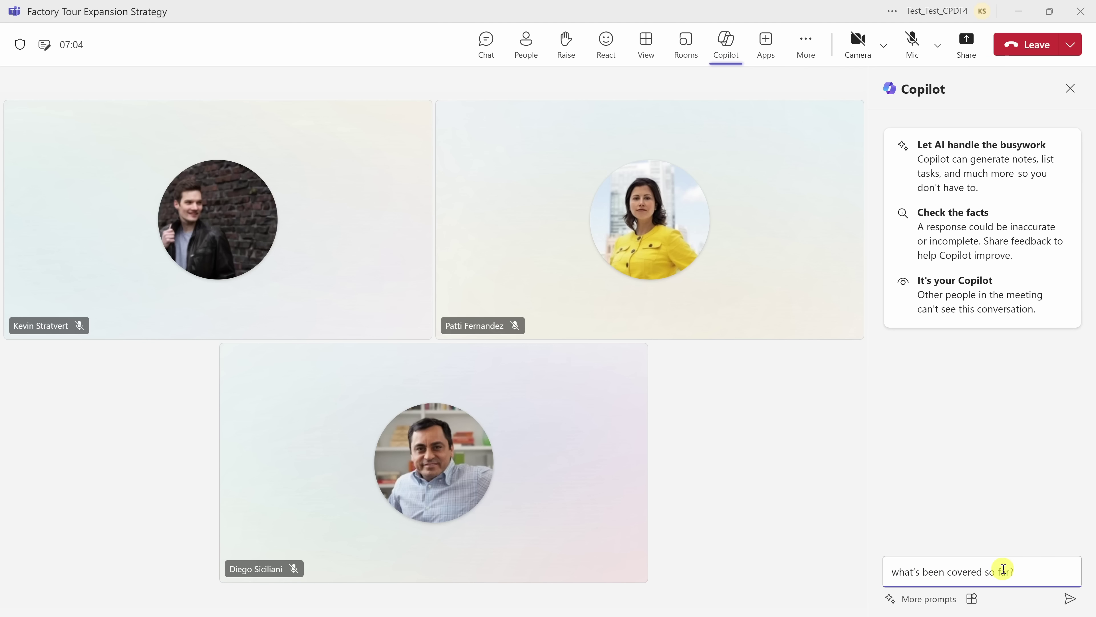
pyautogui.click(1069, 600)
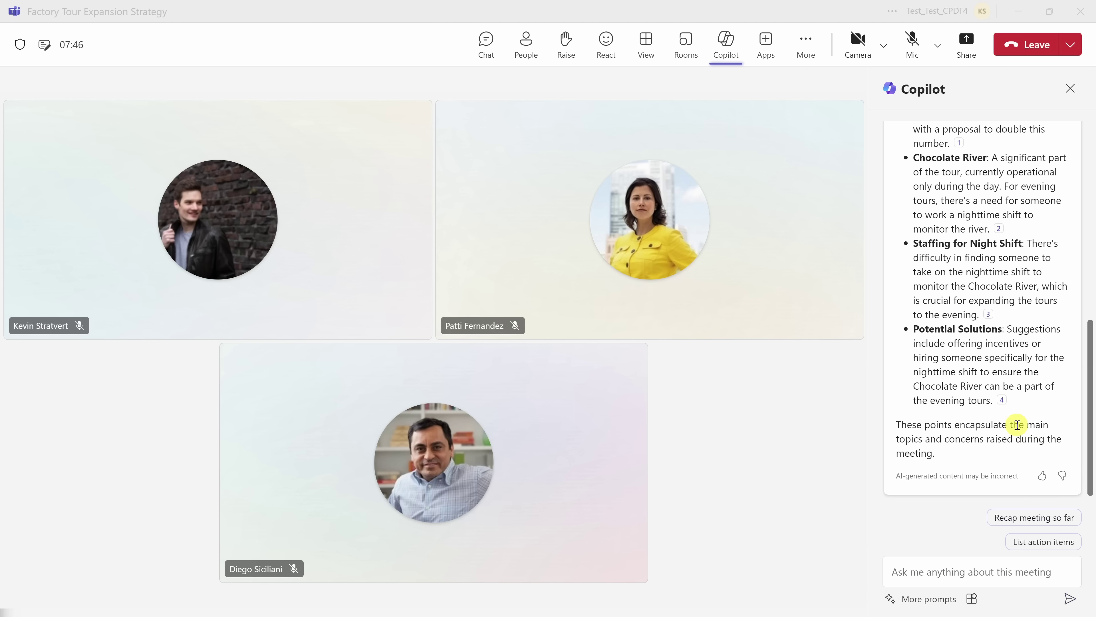
pyautogui.scroll(5, 1015, 414)
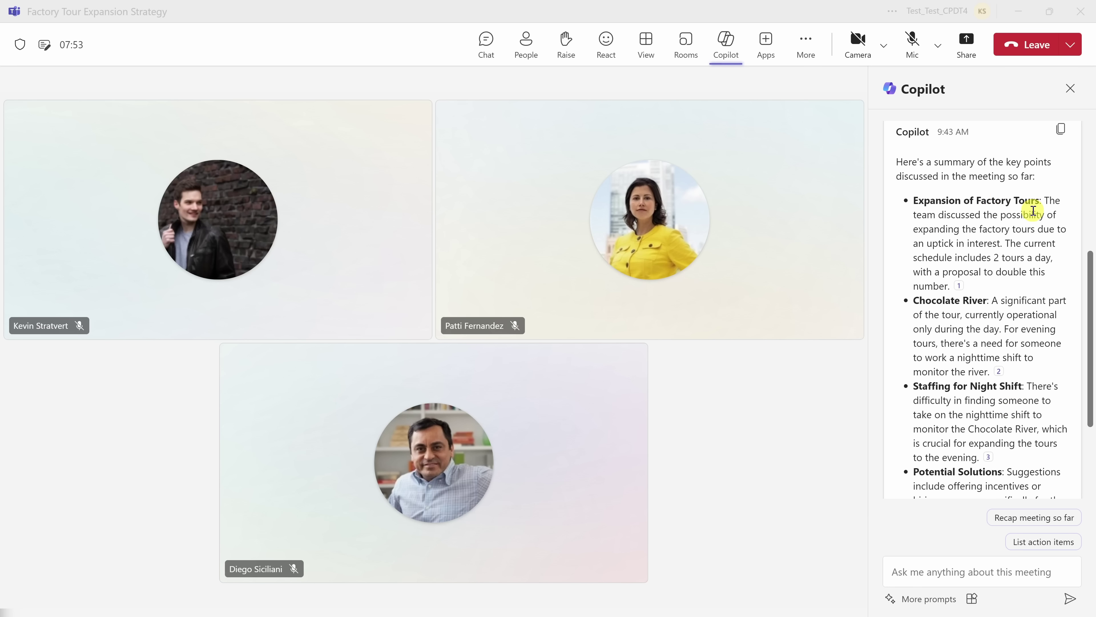
pyautogui.scroll(-2, 1033, 210)
pyautogui.scroll(-2, 1033, 210)
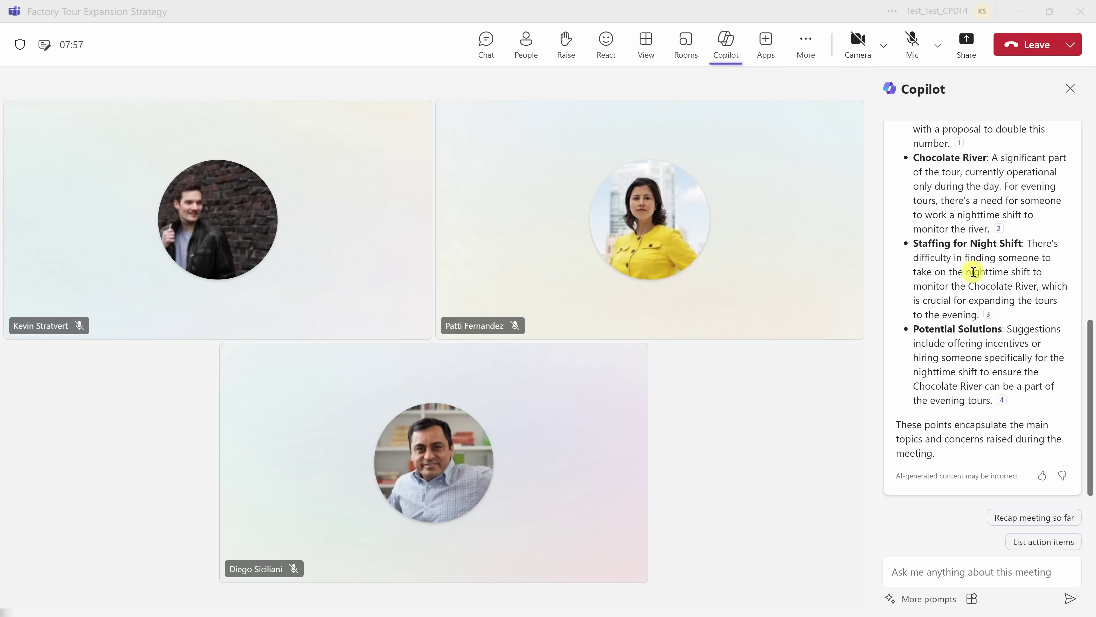
pyautogui.scroll(4, 971, 291)
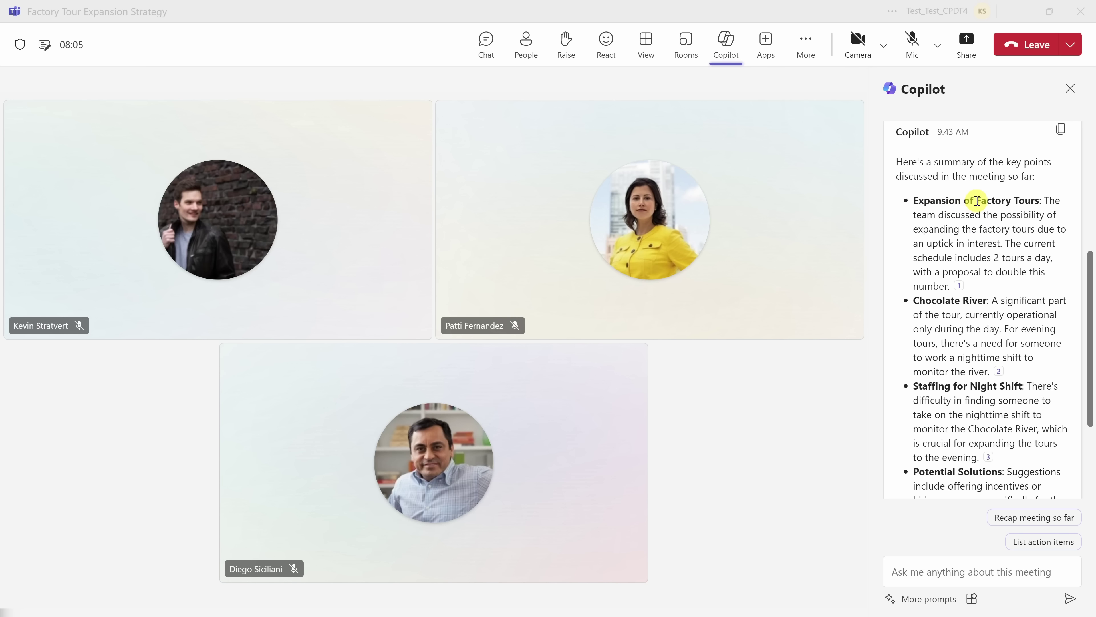
pyautogui.scroll(-3, 975, 209)
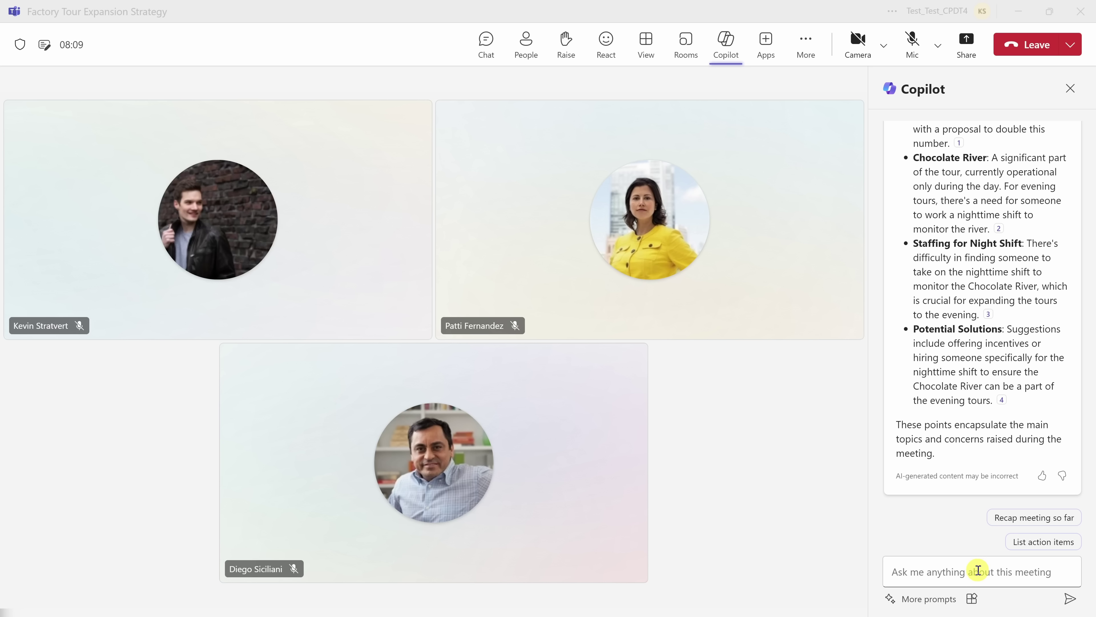
# Step: Ask Copilot who first proposed expanding the factory tours
pyautogui.click(978, 568)
pyautogui.hotkey('ctrl', 'v')
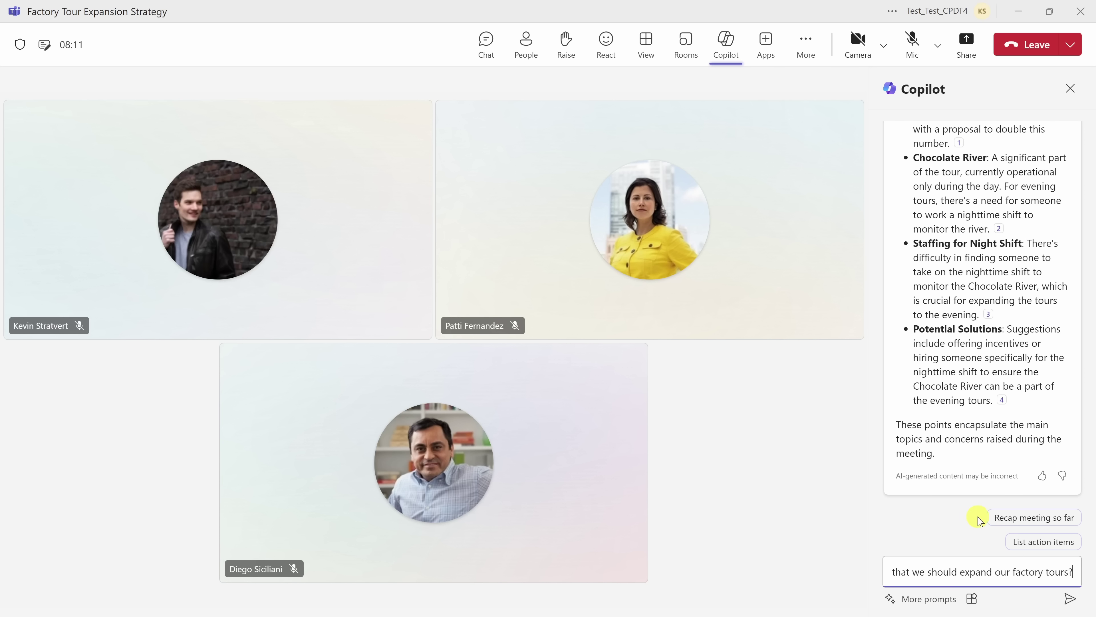
pyautogui.moveTo(953, 564); pyautogui.dragTo(1092, 570)
pyautogui.click(1029, 571)
pyautogui.click(1072, 603)
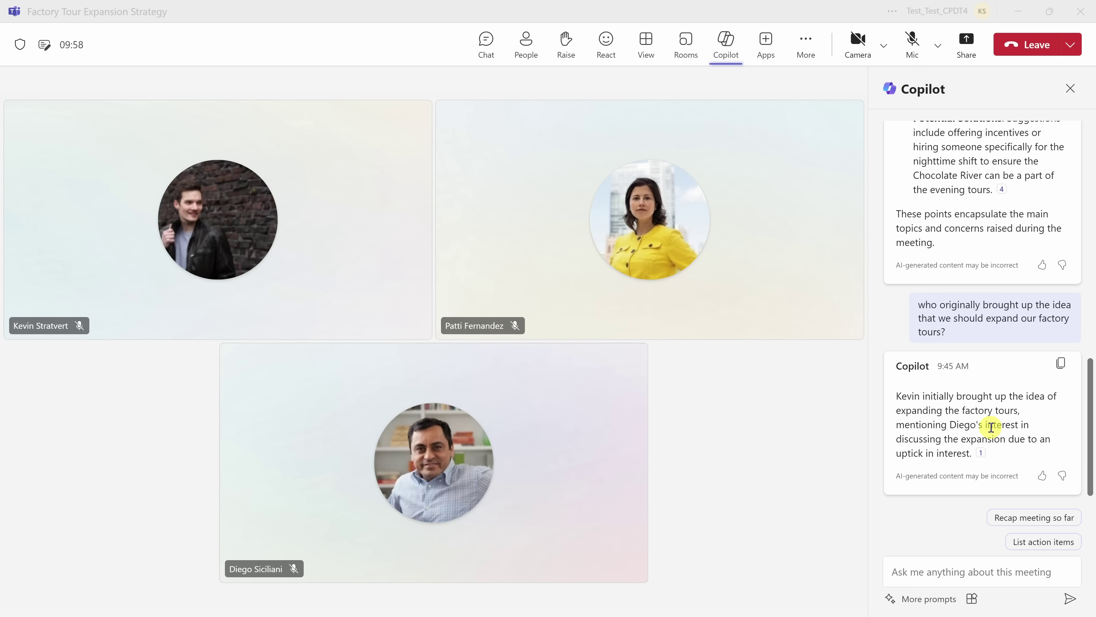
# Step: Check citation 1's transcript excerpt, then bring up the suggested prompts list
pyautogui.moveTo(981, 454)
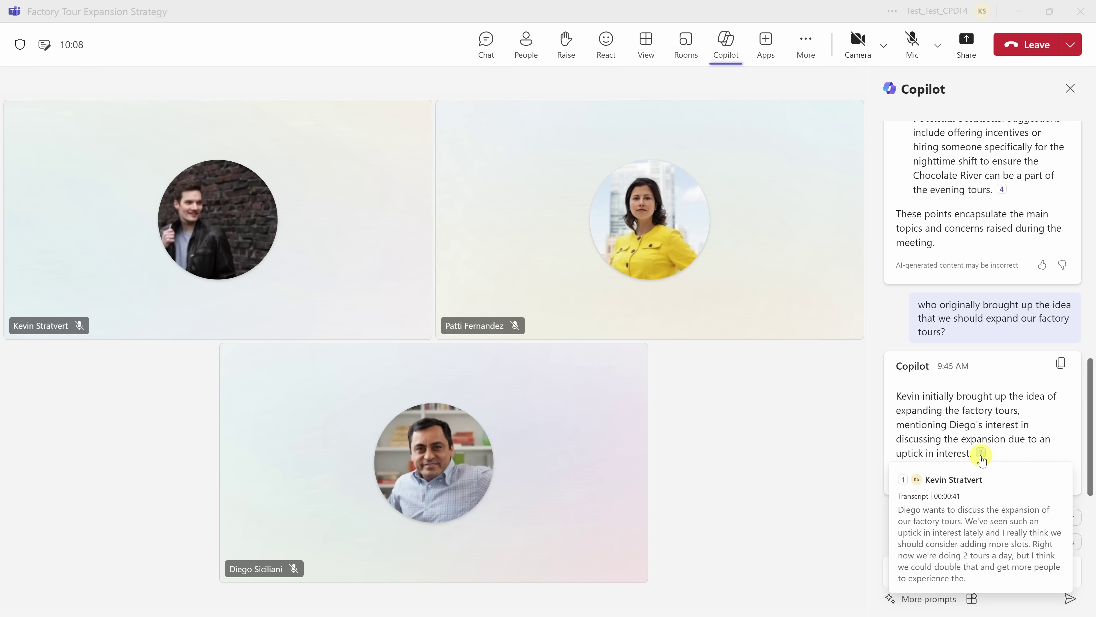
pyautogui.click(905, 565)
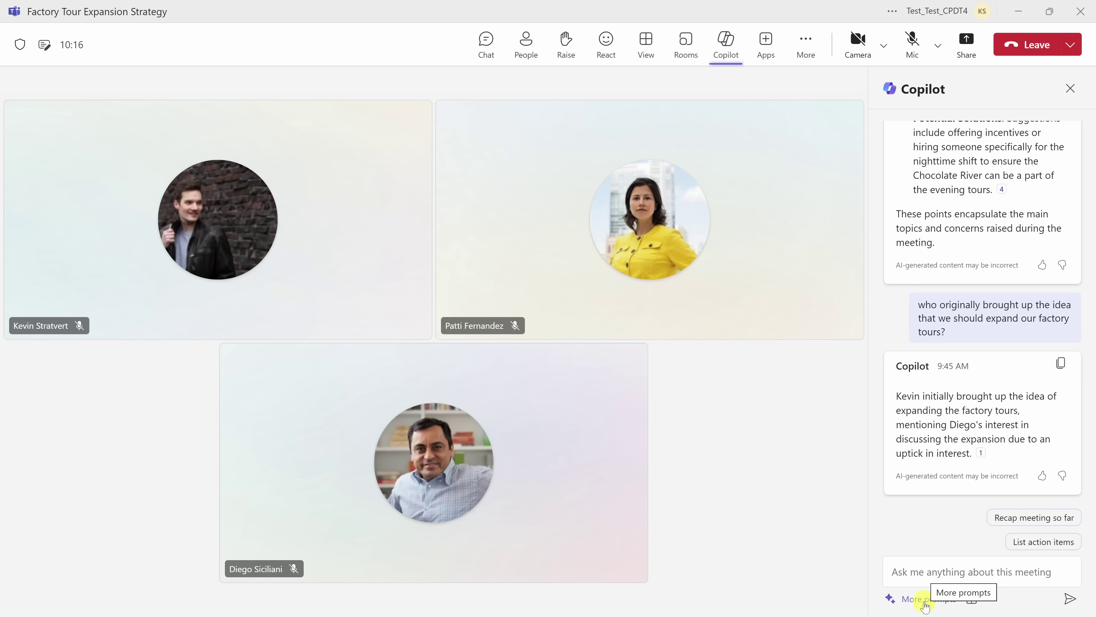
pyautogui.click(924, 603)
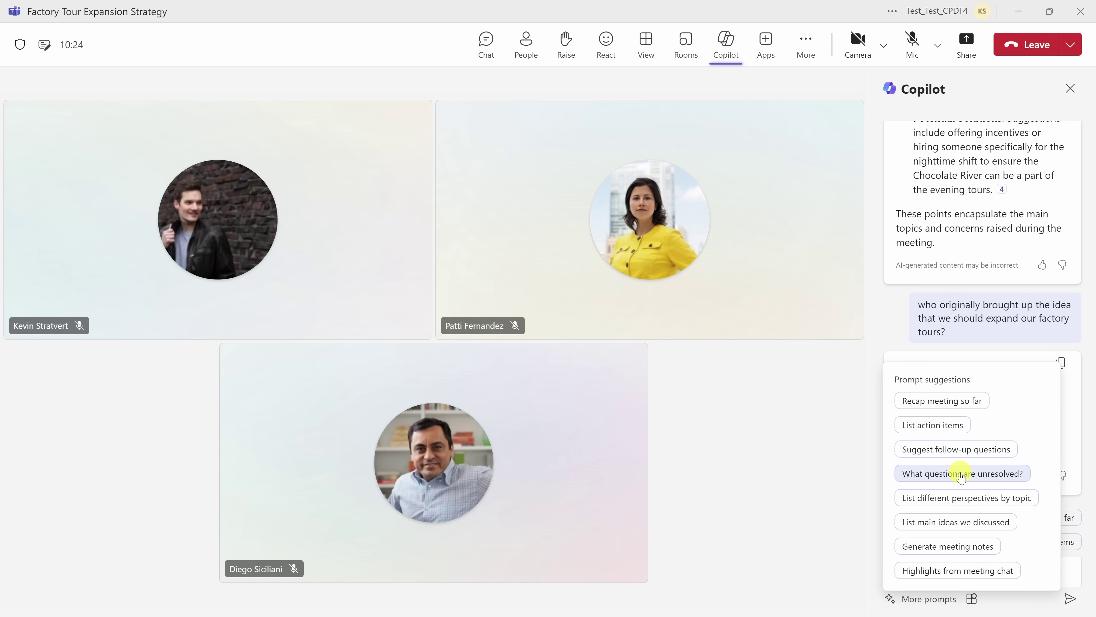
# Step: Ask Copilot which questions are unresolved, read the answer, and leave the call
pyautogui.click(962, 477)
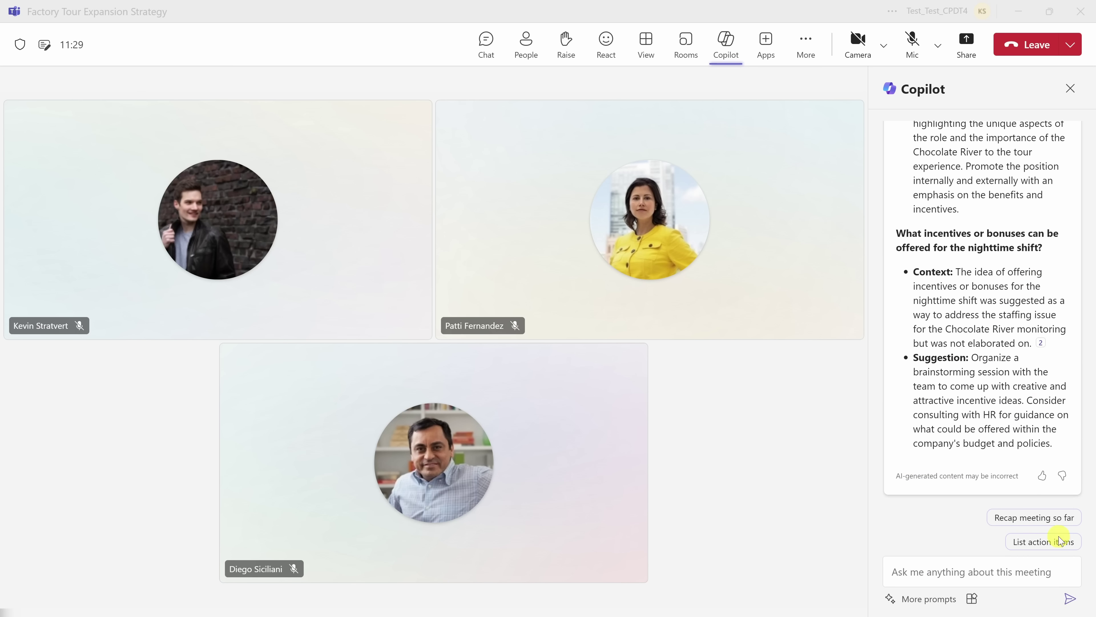
pyautogui.scroll(3, 1026, 390)
pyautogui.scroll(2, 1025, 390)
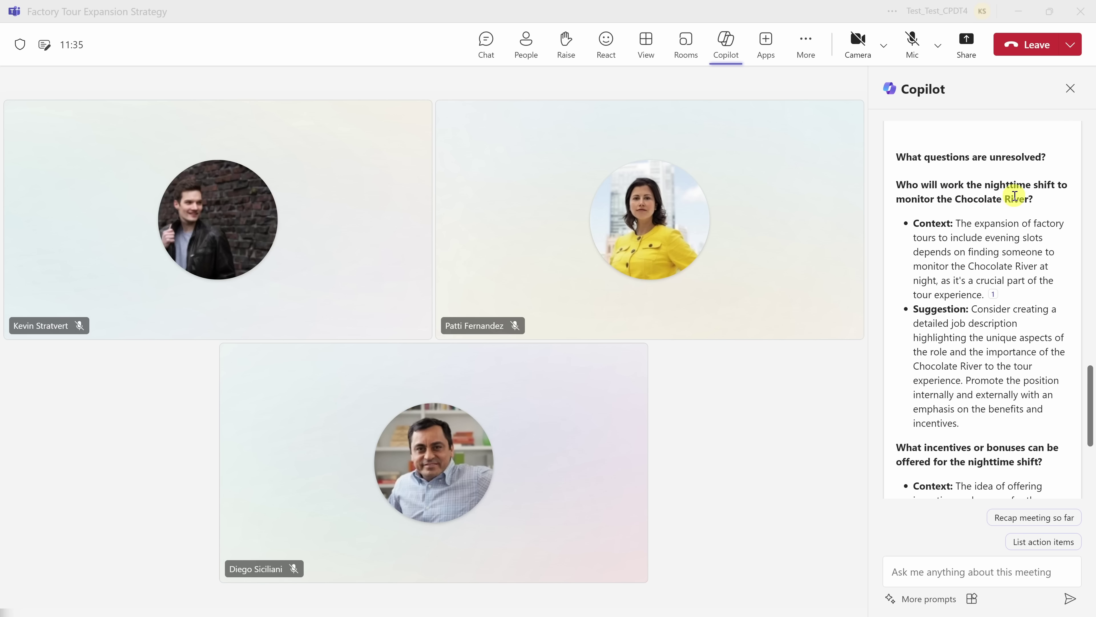
pyautogui.scroll(-6, 1014, 196)
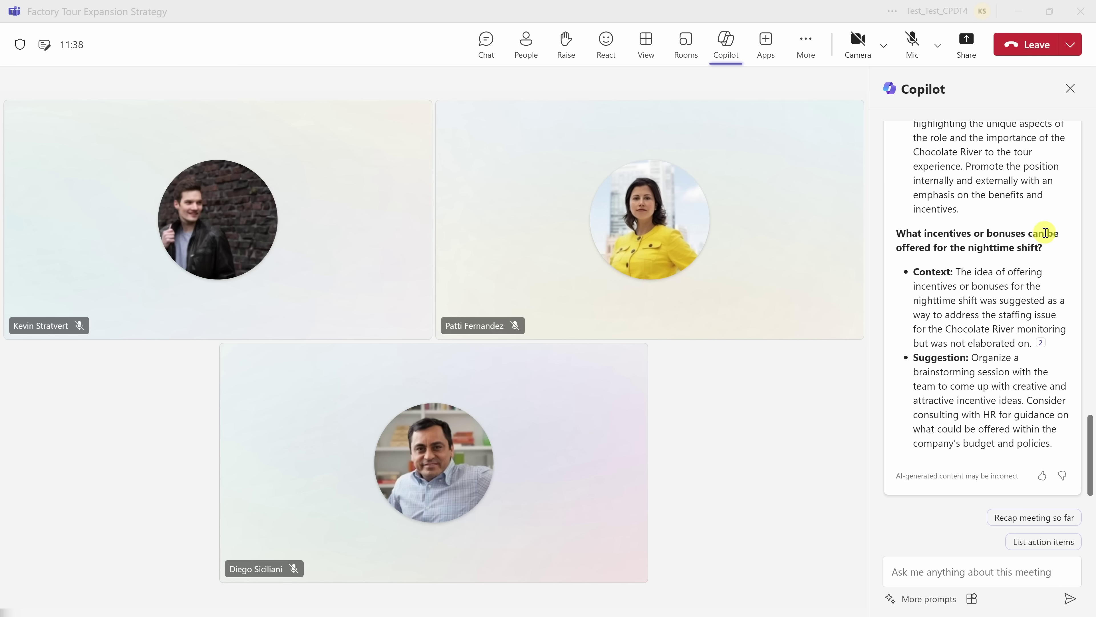
pyautogui.scroll(6, 1050, 250)
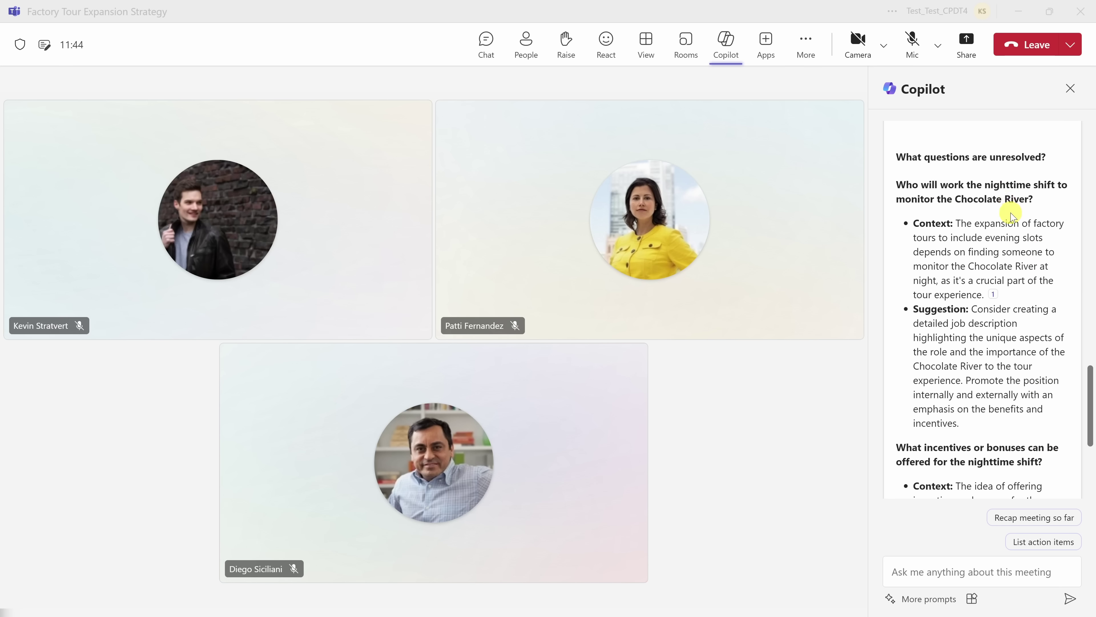
pyautogui.scroll(-6, 1010, 216)
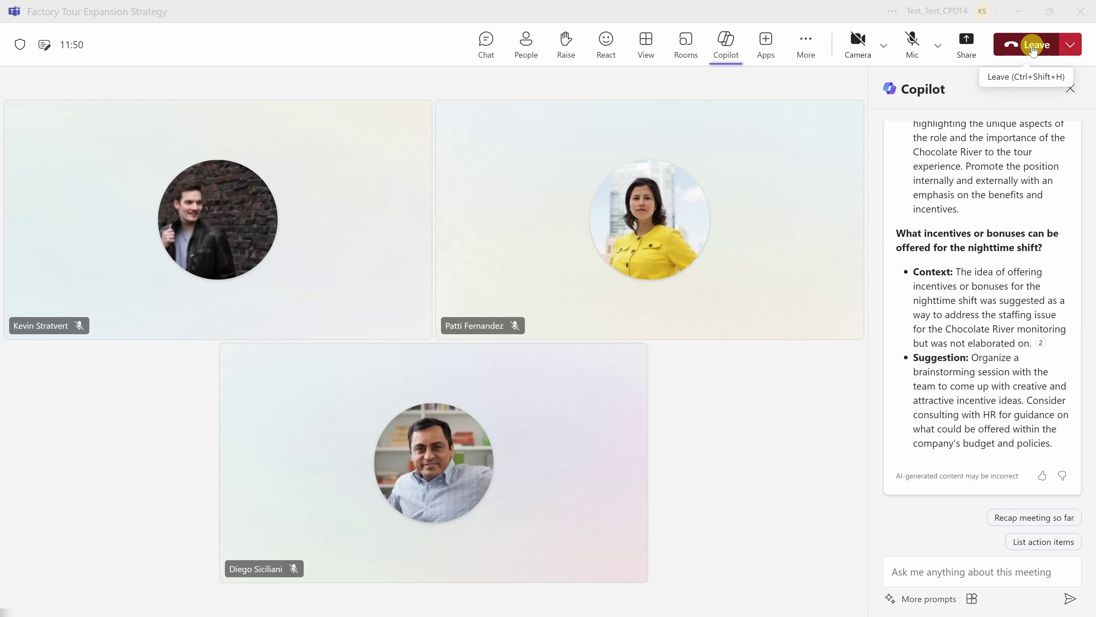
pyautogui.click(1033, 51)
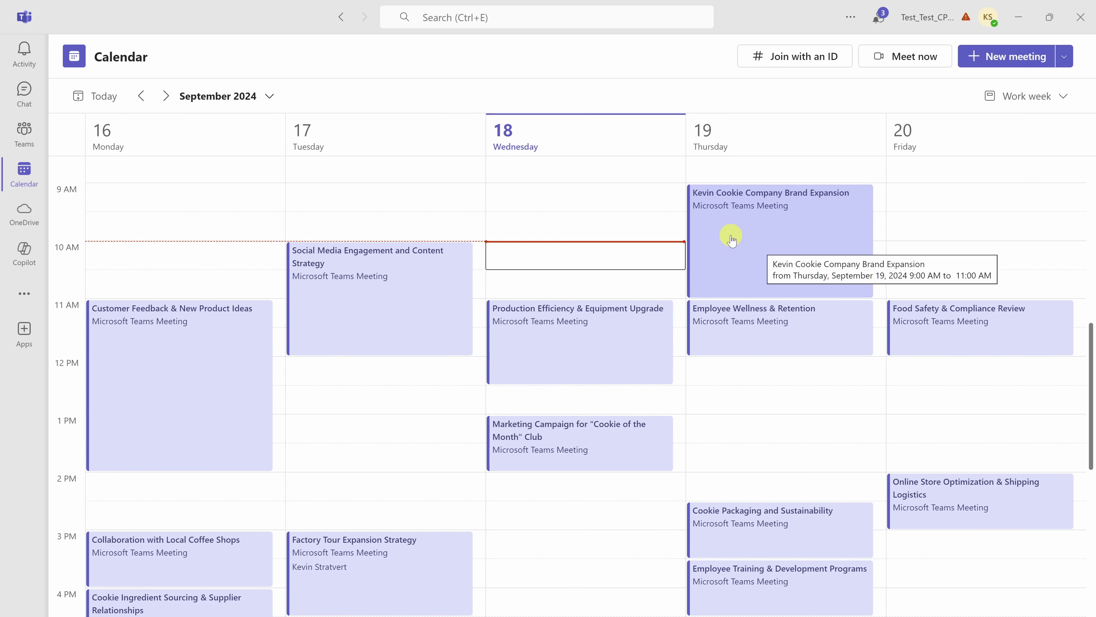
# Step: Open the Factory Tour Expansion Strategy event from the calendar and view its Recap
pyautogui.scroll(-5, 731, 239)
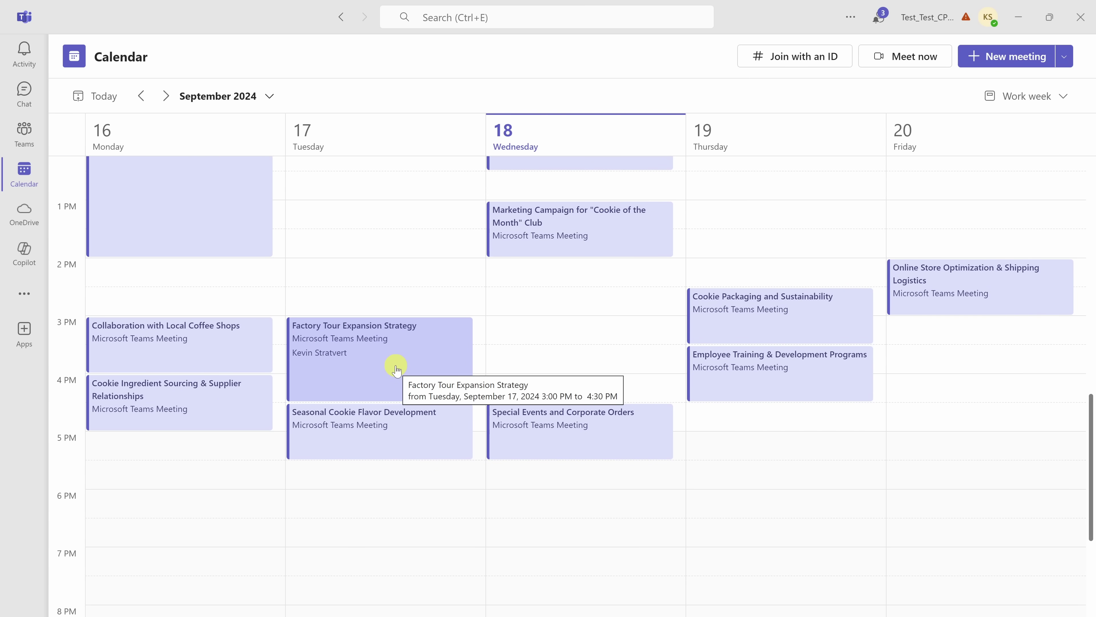
pyautogui.doubleClick(397, 368)
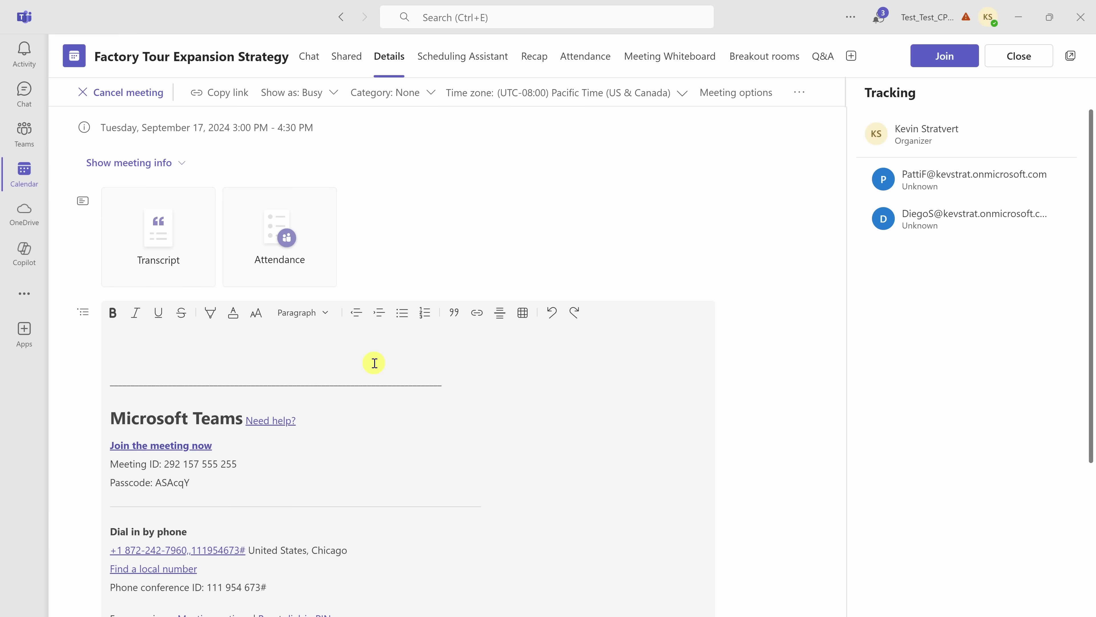
pyautogui.click(536, 58)
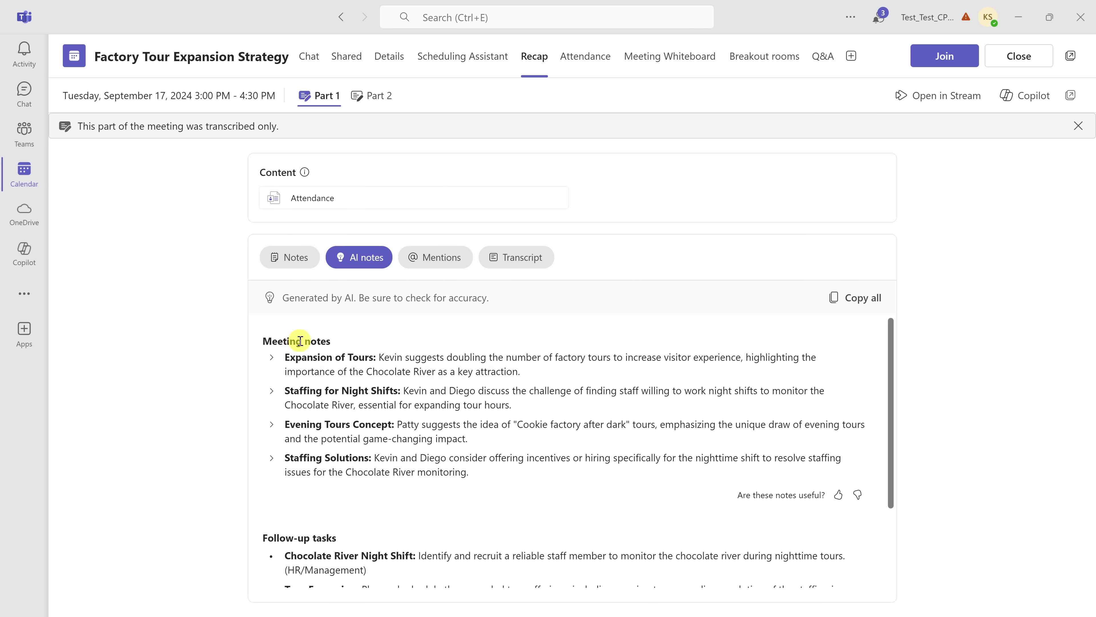
pyautogui.scroll(-2, 330, 452)
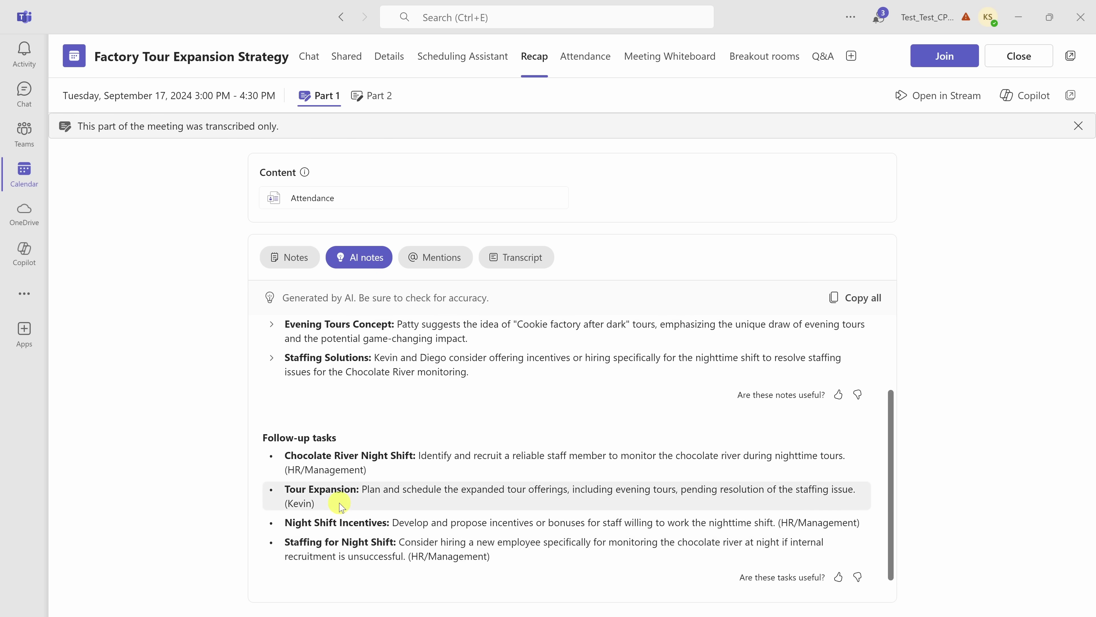
pyautogui.scroll(3, 337, 502)
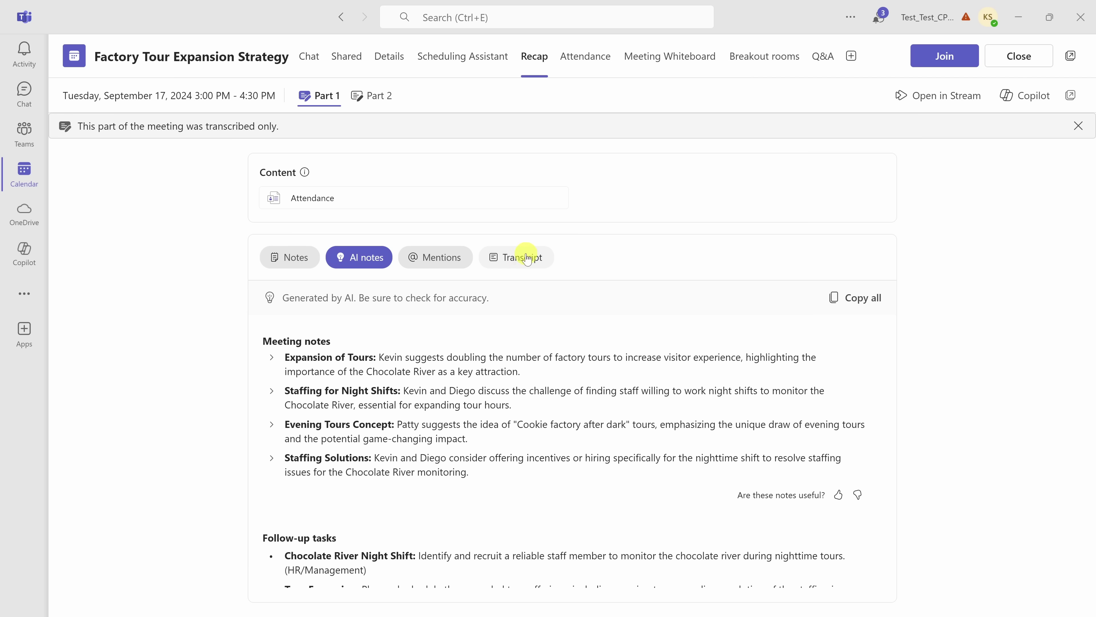
# Step: Show the recap transcript, scroll through it, and open Copilot beside it
pyautogui.click(518, 259)
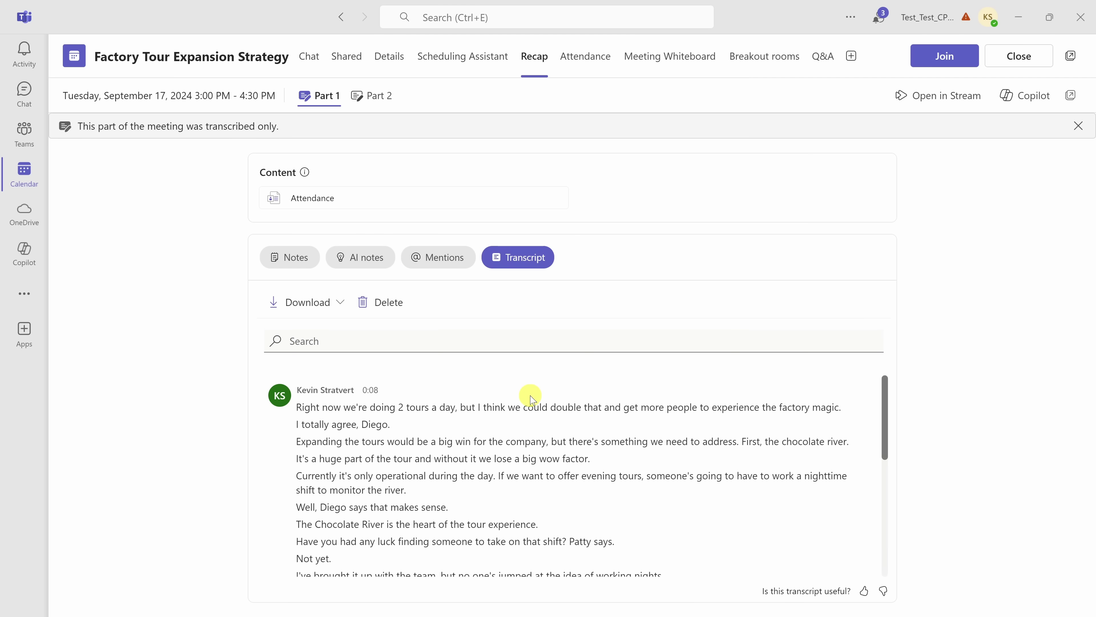
pyautogui.scroll(-3, 530, 395)
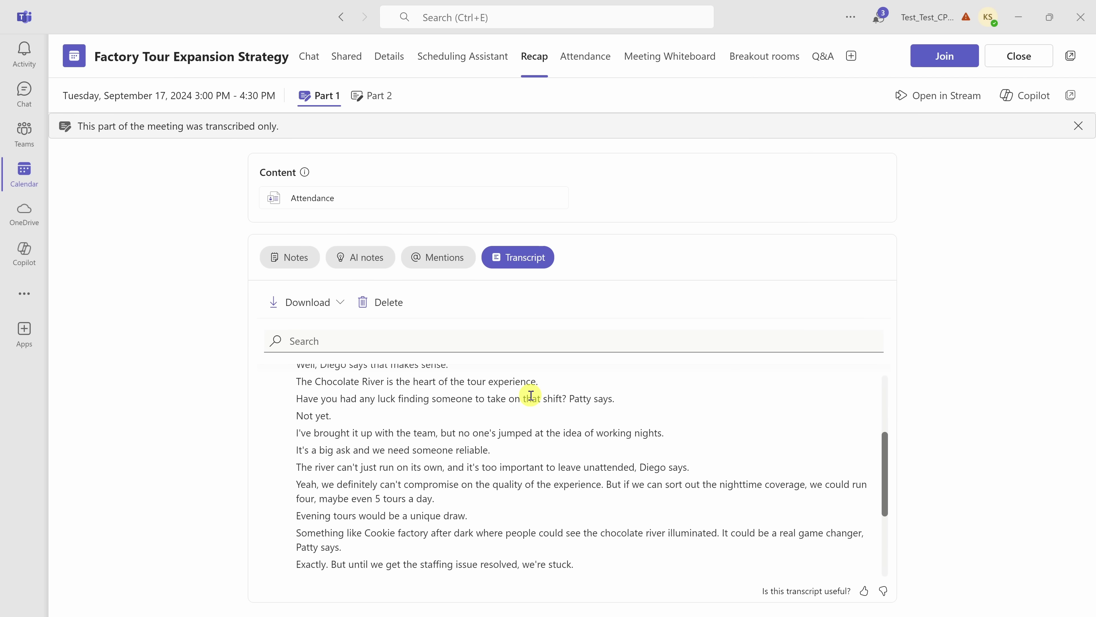
pyautogui.scroll(-3, 531, 395)
pyautogui.scroll(2, 531, 395)
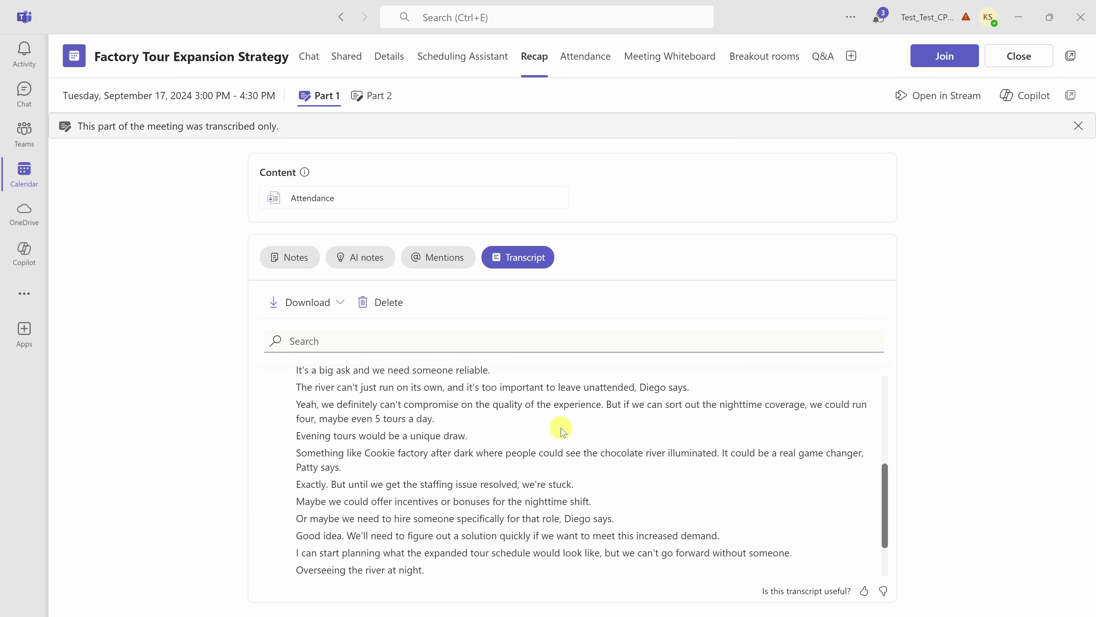
pyautogui.click(1032, 104)
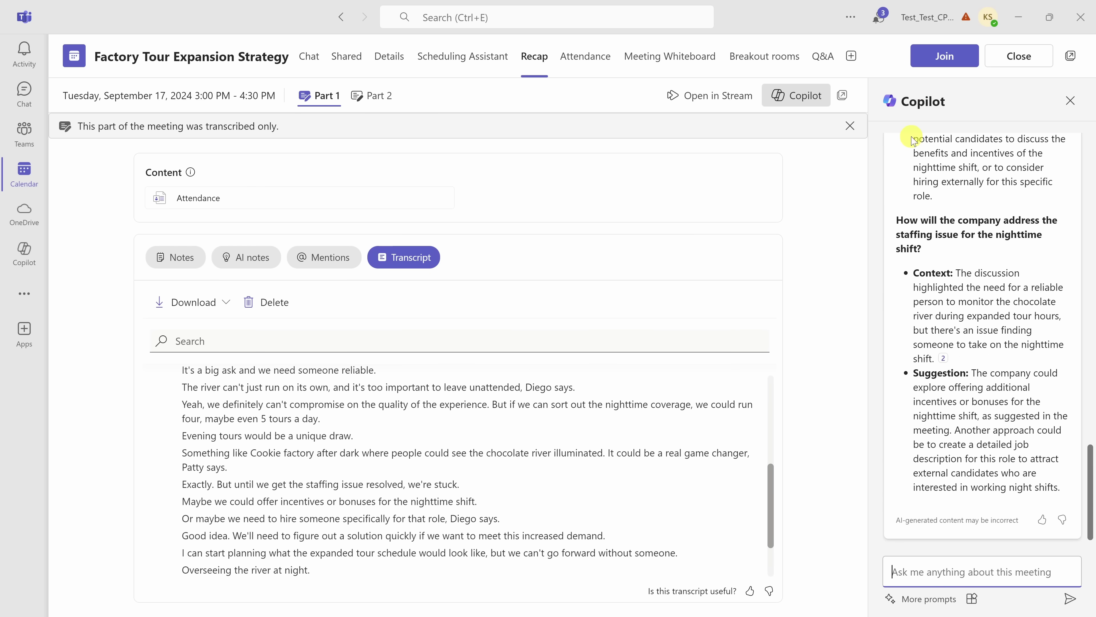
# Step: Scroll through Copilot's answer on the nighttime-shift staffing issue
pyautogui.scroll(3, 920, 299)
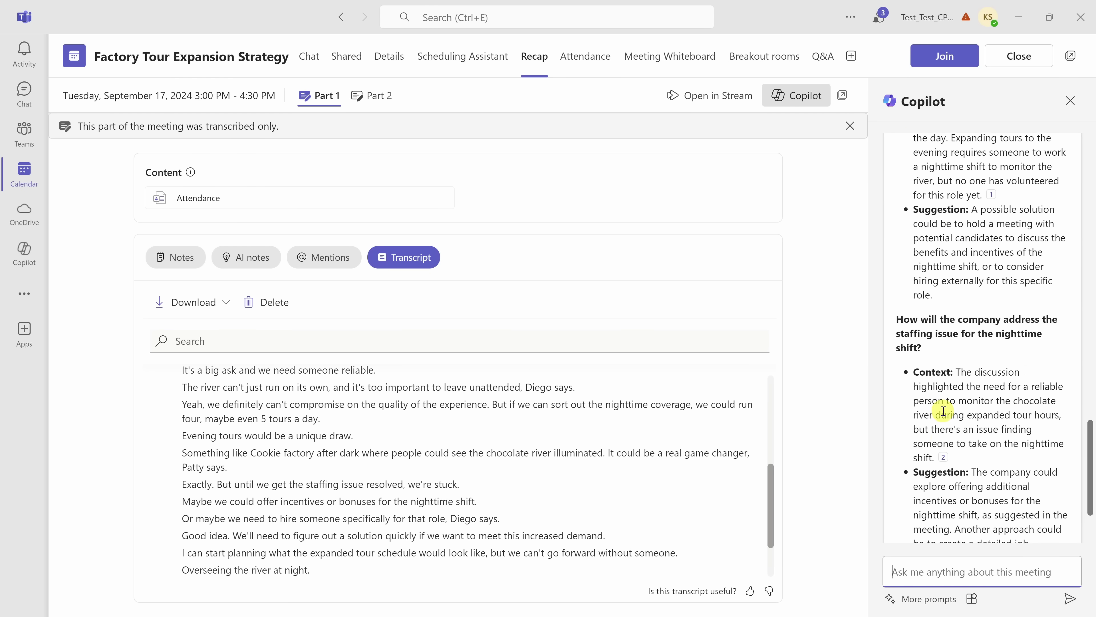
pyautogui.scroll(-3, 976, 240)
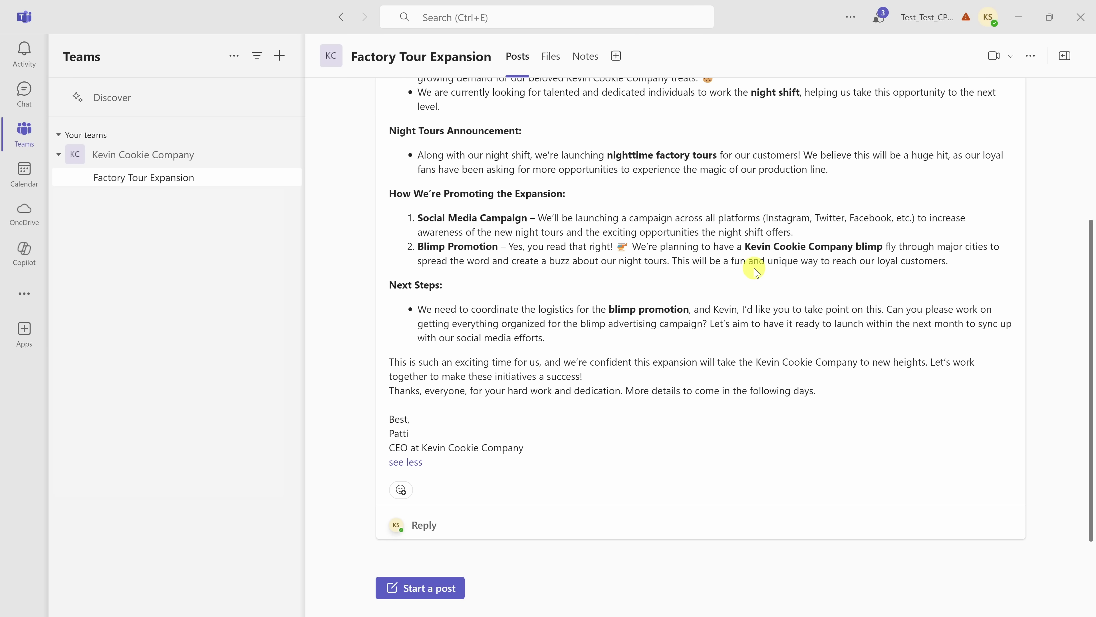
# Step: Scroll to the Factory Tour Expansion announcement post and show its more-options actions
pyautogui.scroll(2, 673, 391)
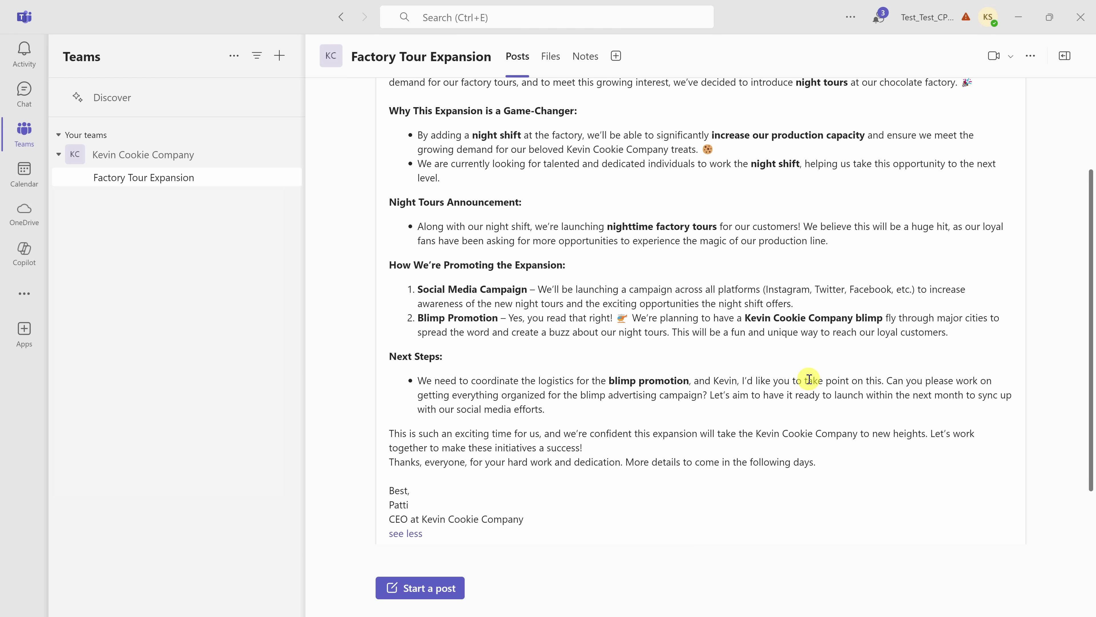
pyautogui.scroll(3, 816, 388)
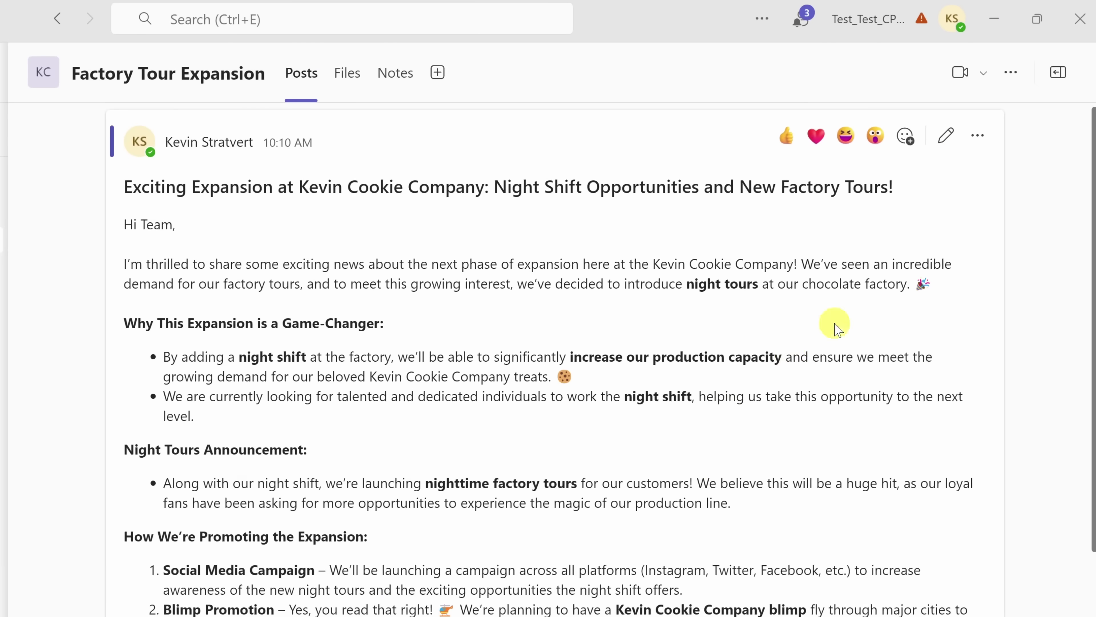
pyautogui.click(978, 135)
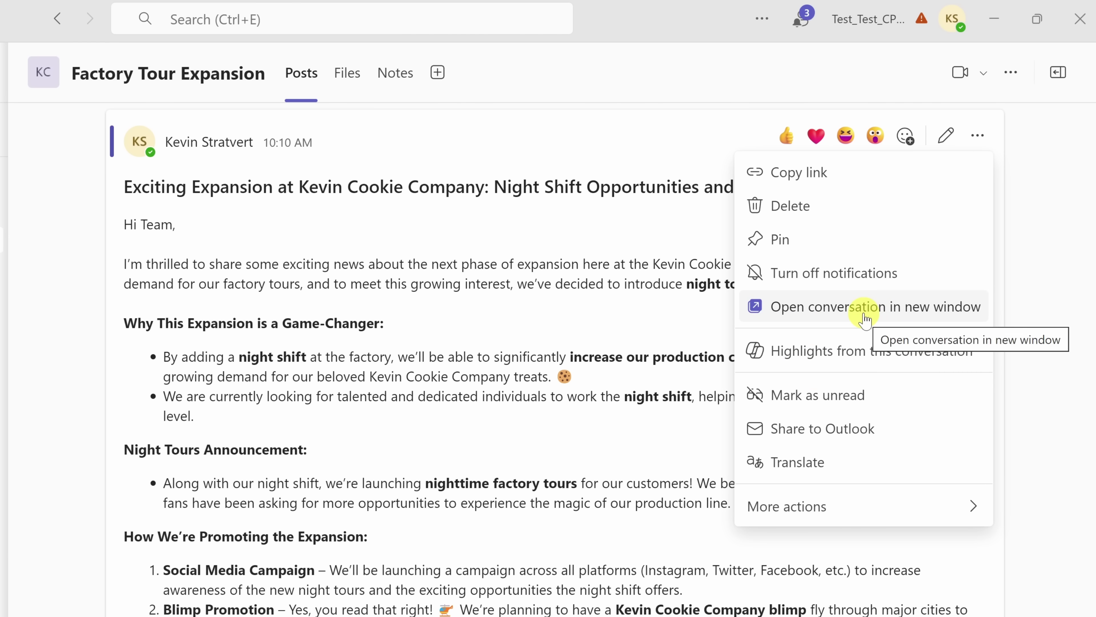
# Step: Open the announcement post in its own window and ask Copilot to 'catch me up'
pyautogui.click(896, 318)
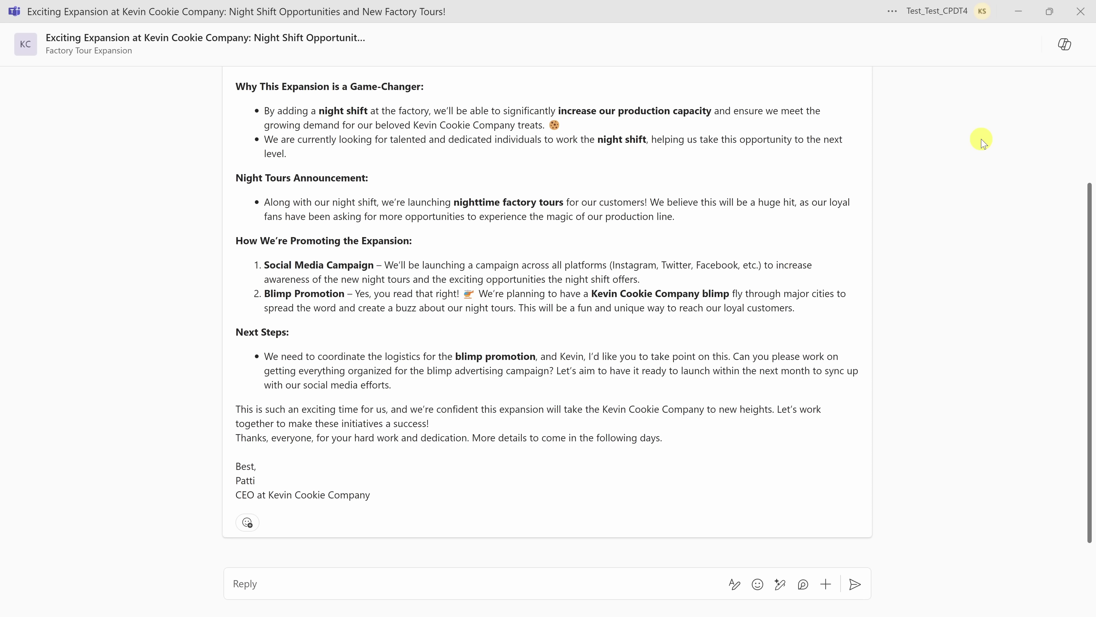
pyautogui.click(1062, 45)
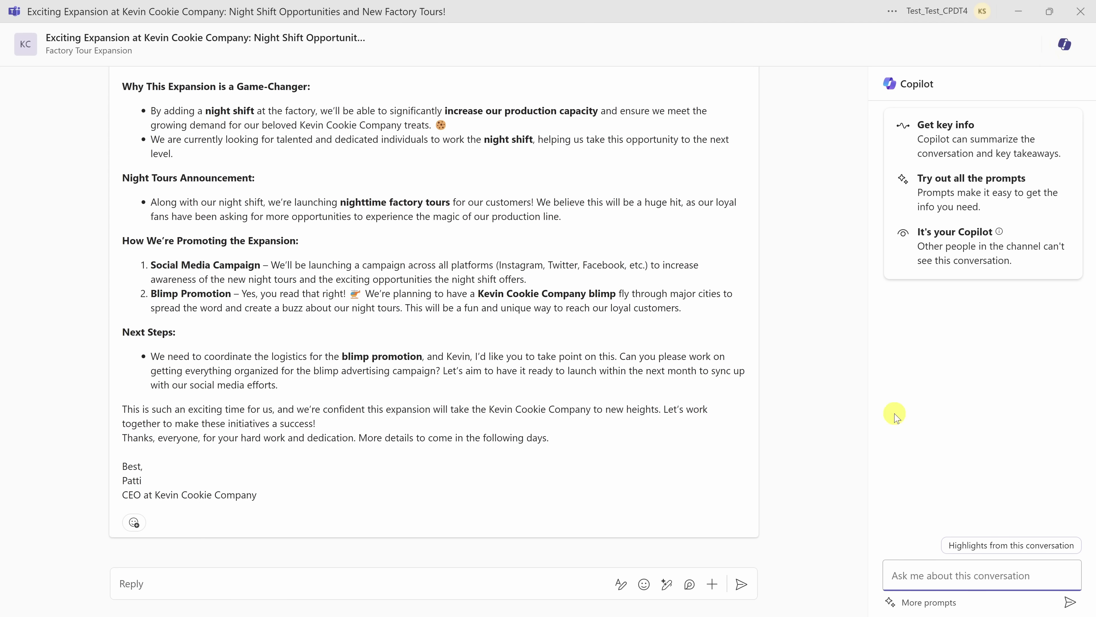
pyautogui.click(992, 574)
pyautogui.write('catch me up')
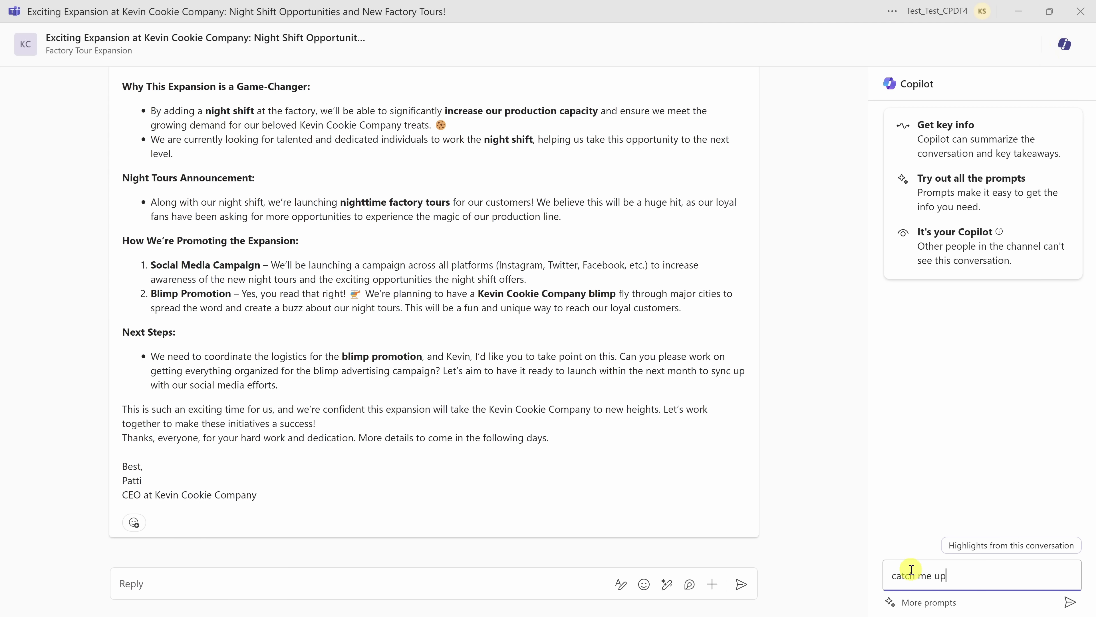
pyautogui.click(1069, 603)
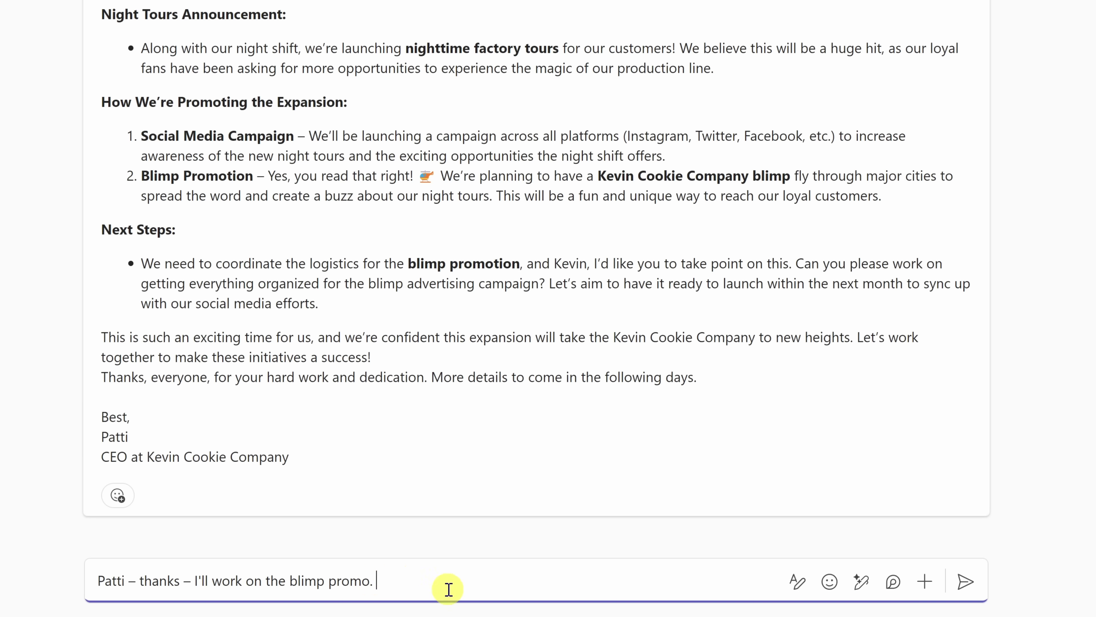
# Step: Have Copilot rewrite the blimp promo reply in an Enthusiastic tone, then post it
pyautogui.click(862, 588)
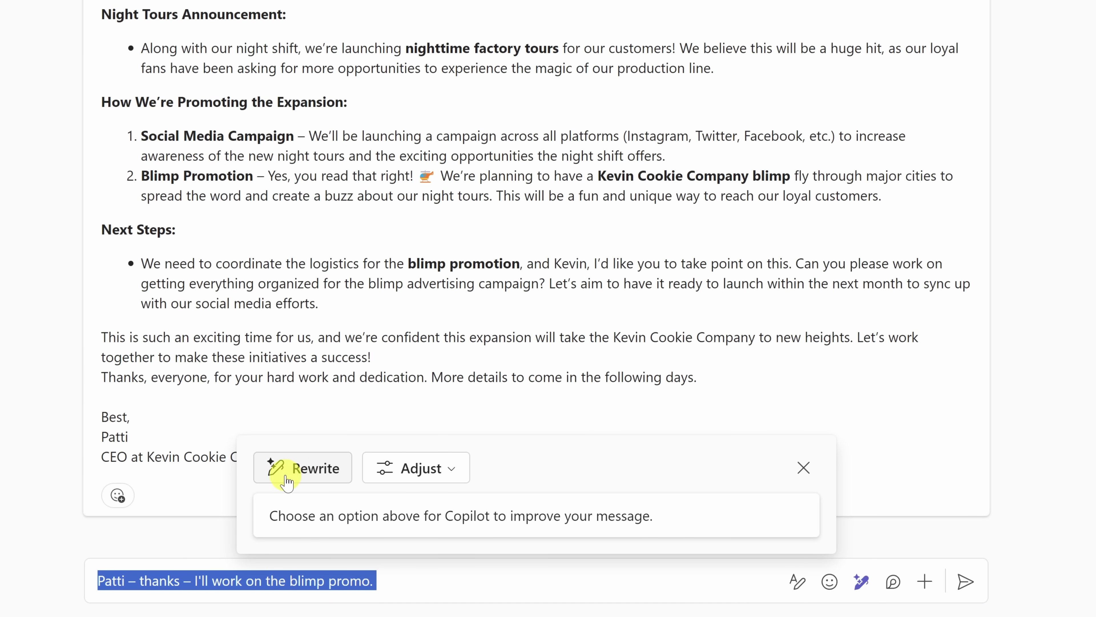
pyautogui.click(441, 468)
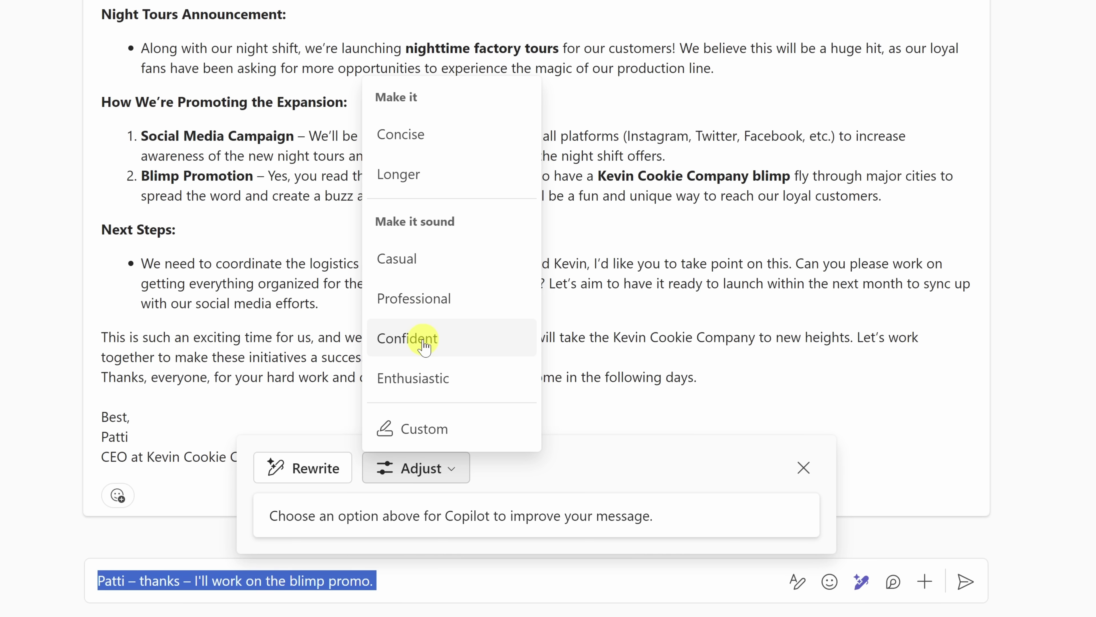
pyautogui.click(431, 389)
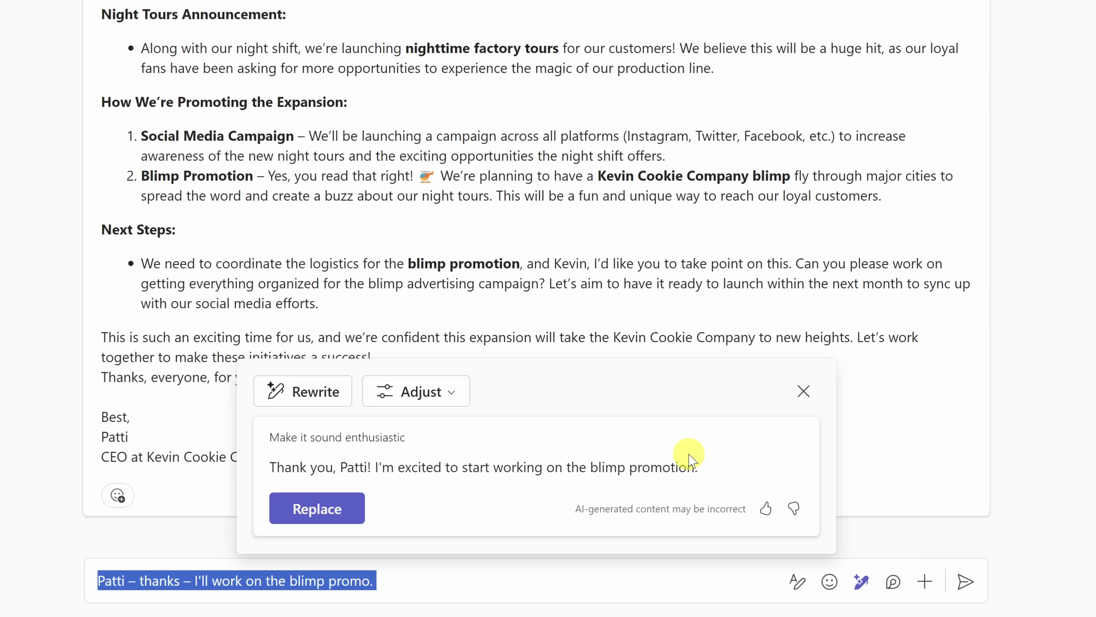
pyautogui.click(329, 505)
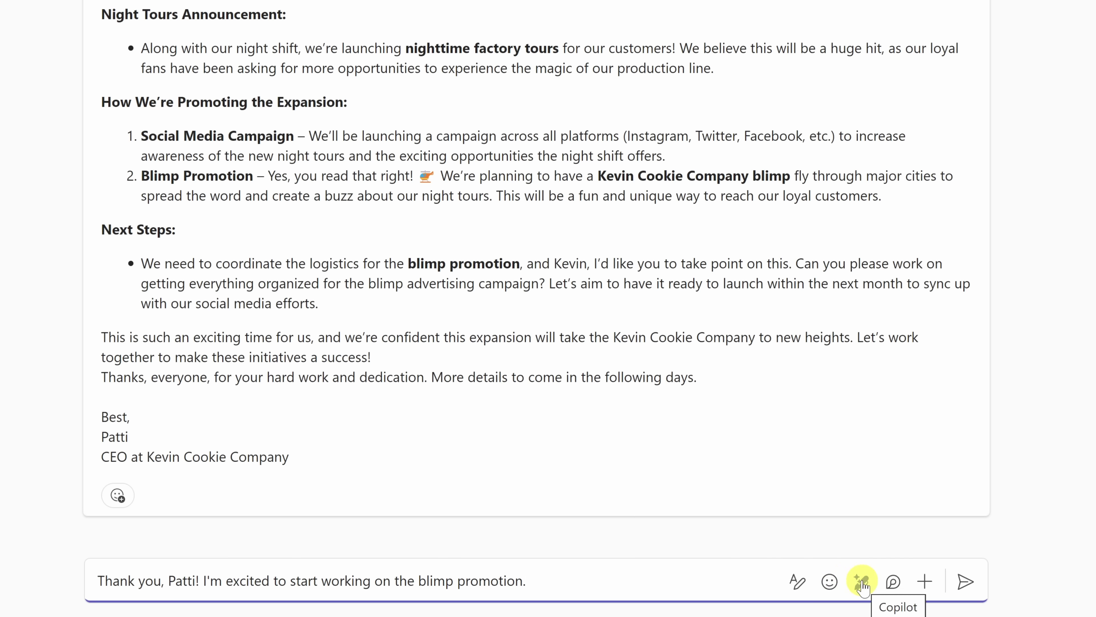
pyautogui.click(965, 591)
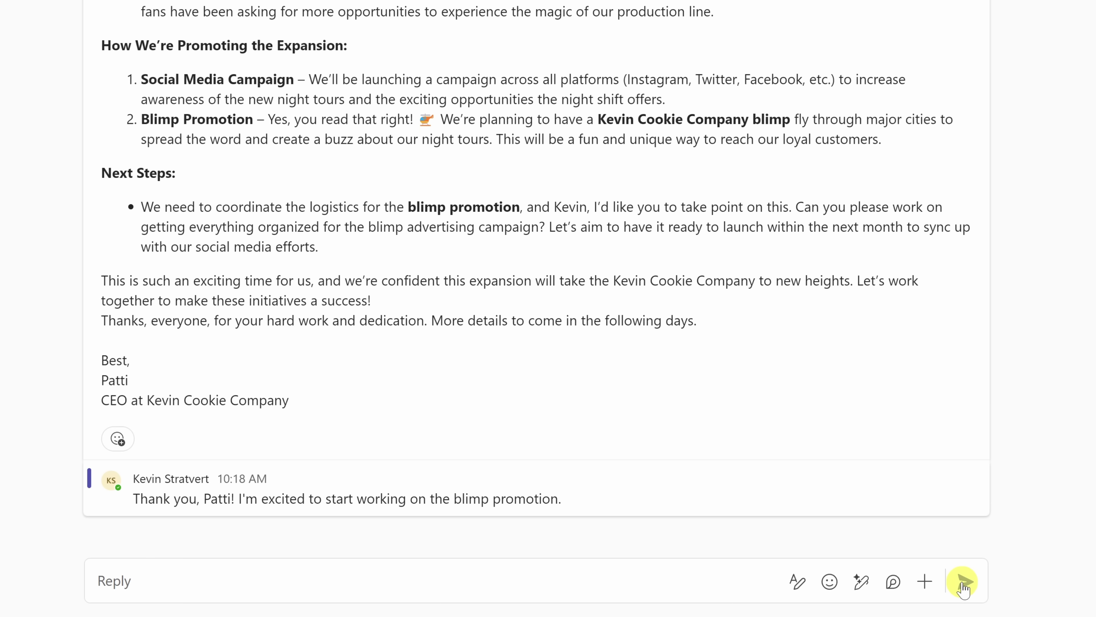
# Step: Edit the posted reply, let Copilot adjust it to Professional, and send the rewrite
pyautogui.moveTo(207, 503)
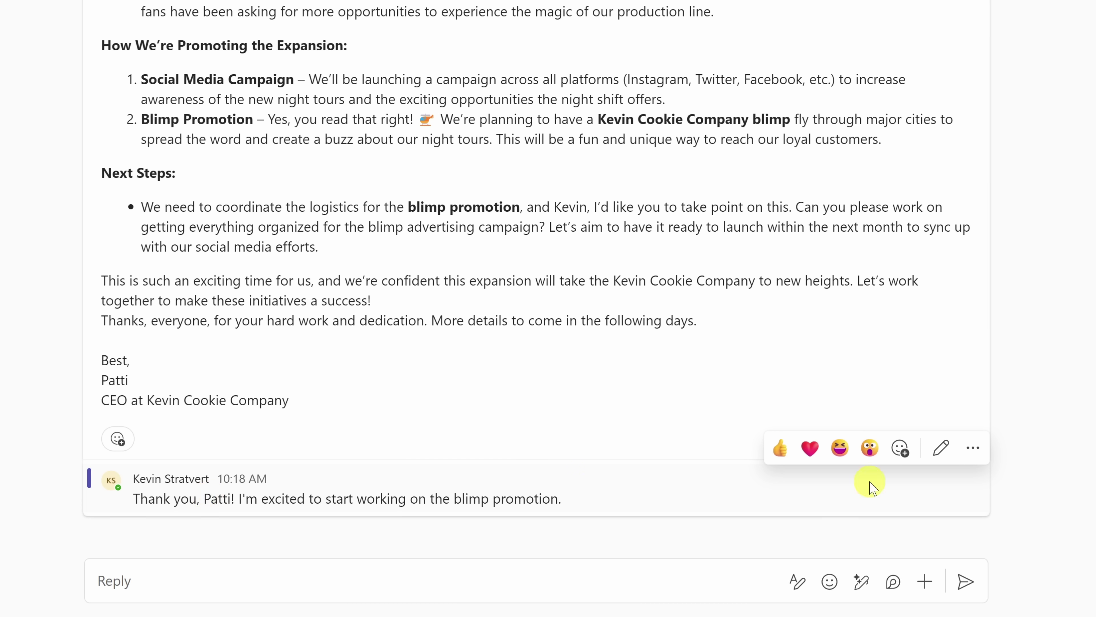
pyautogui.click(941, 461)
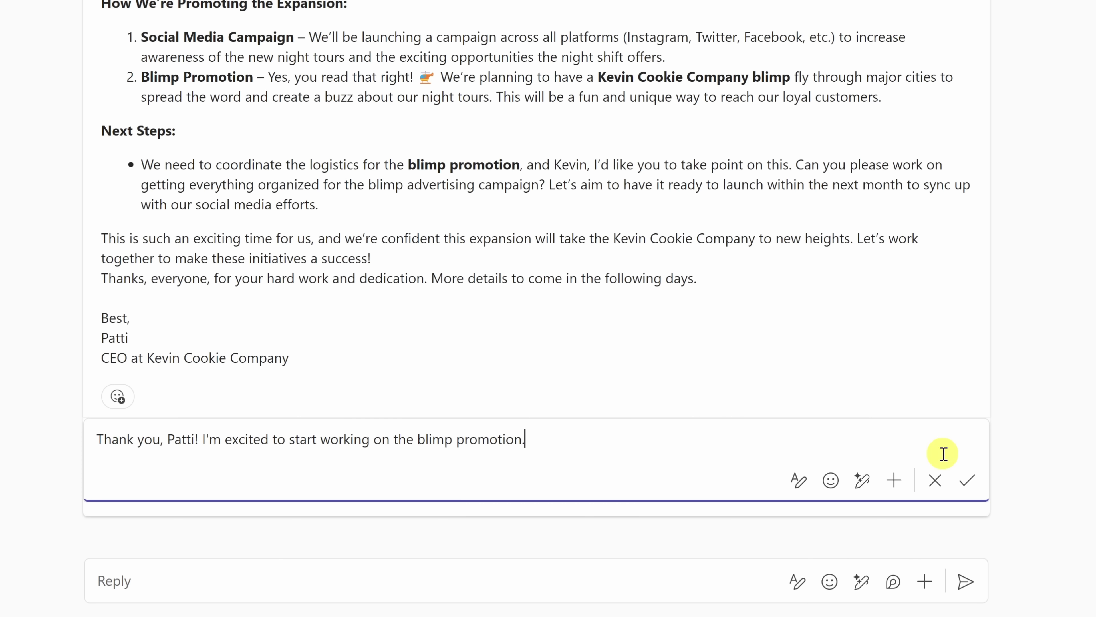
pyautogui.click(862, 481)
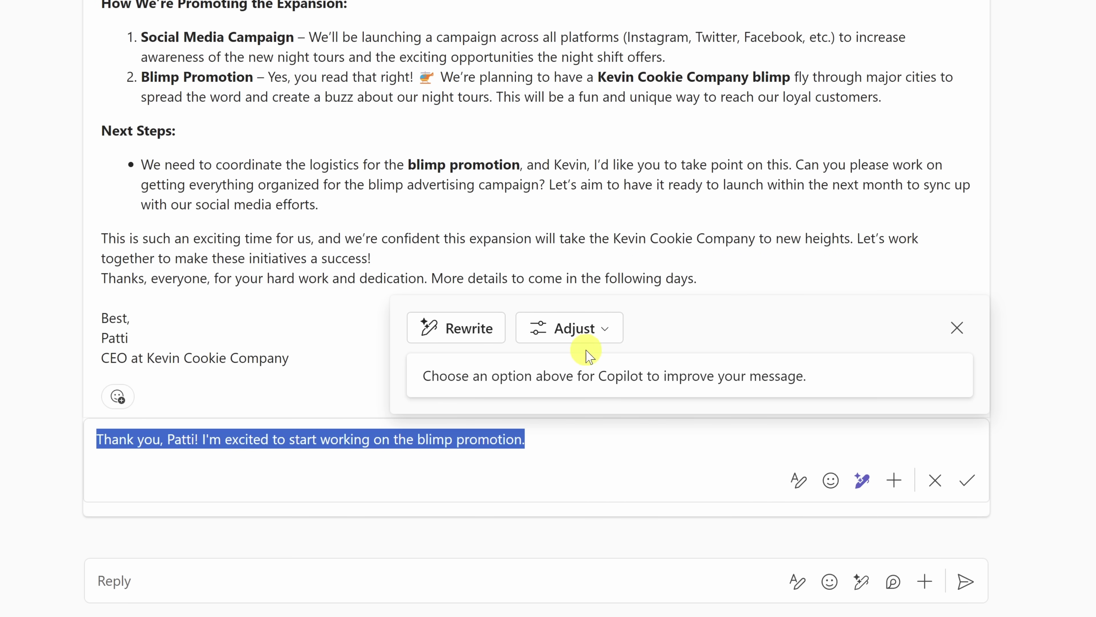
pyautogui.click(594, 339)
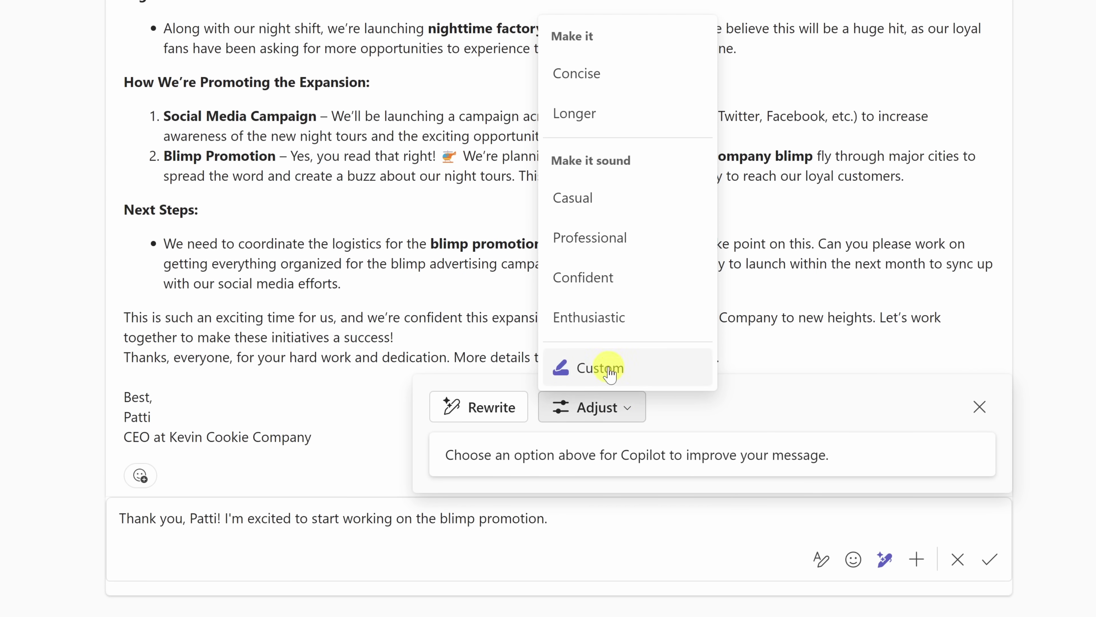
pyautogui.click(610, 258)
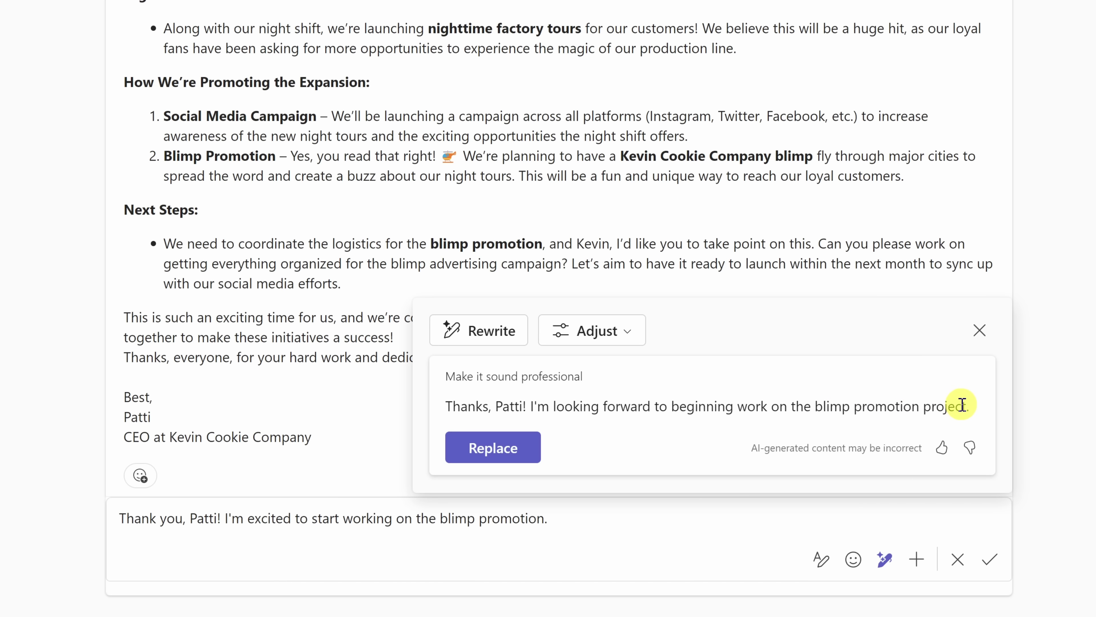
pyautogui.click(470, 447)
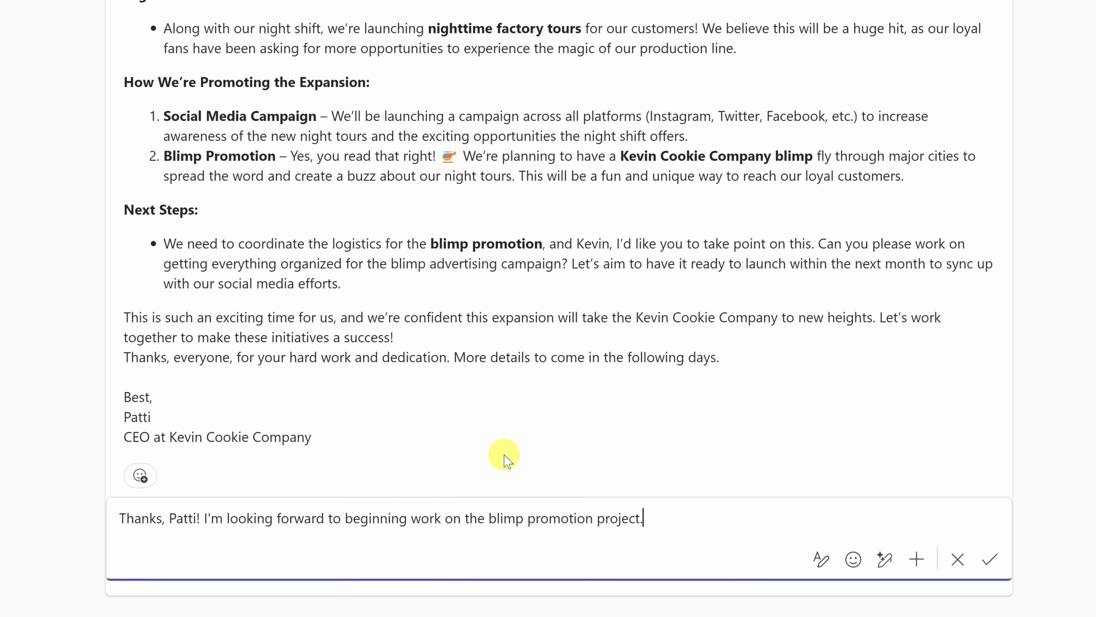
pyautogui.click(999, 563)
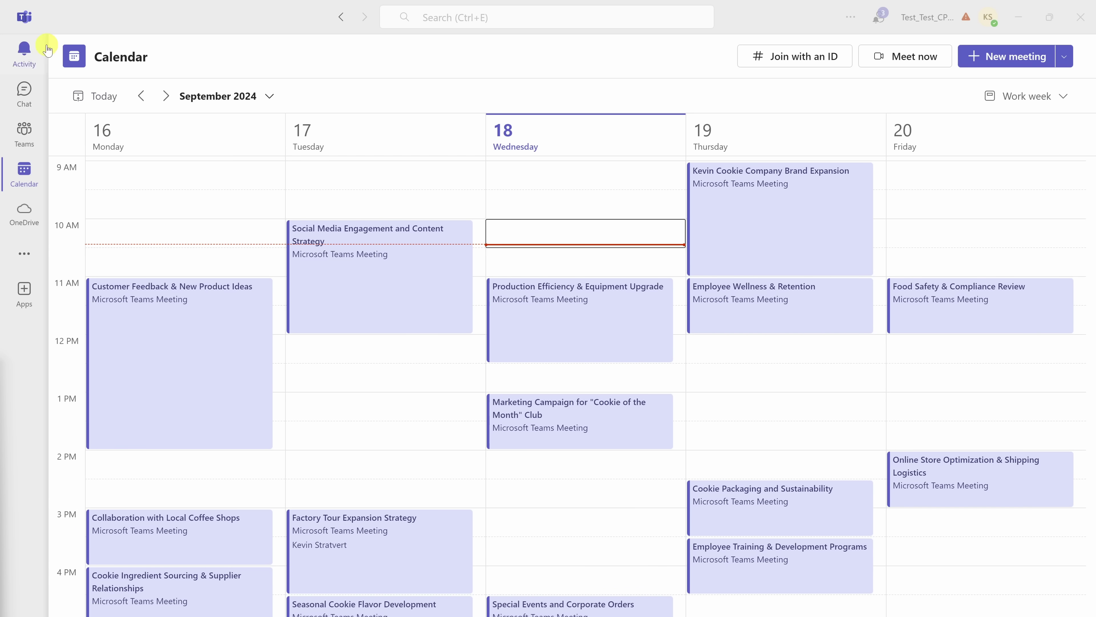
# Step: Open Copilot from the extra apps list, pin it, and drag it to the top of the rail
pyautogui.click(24, 253)
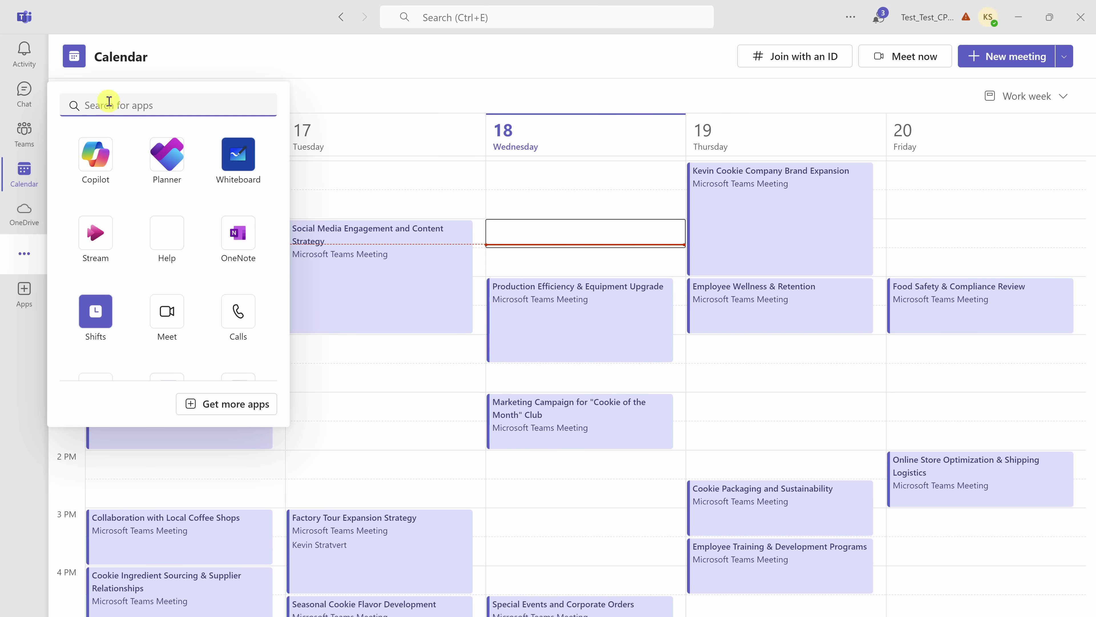
pyautogui.click(97, 154)
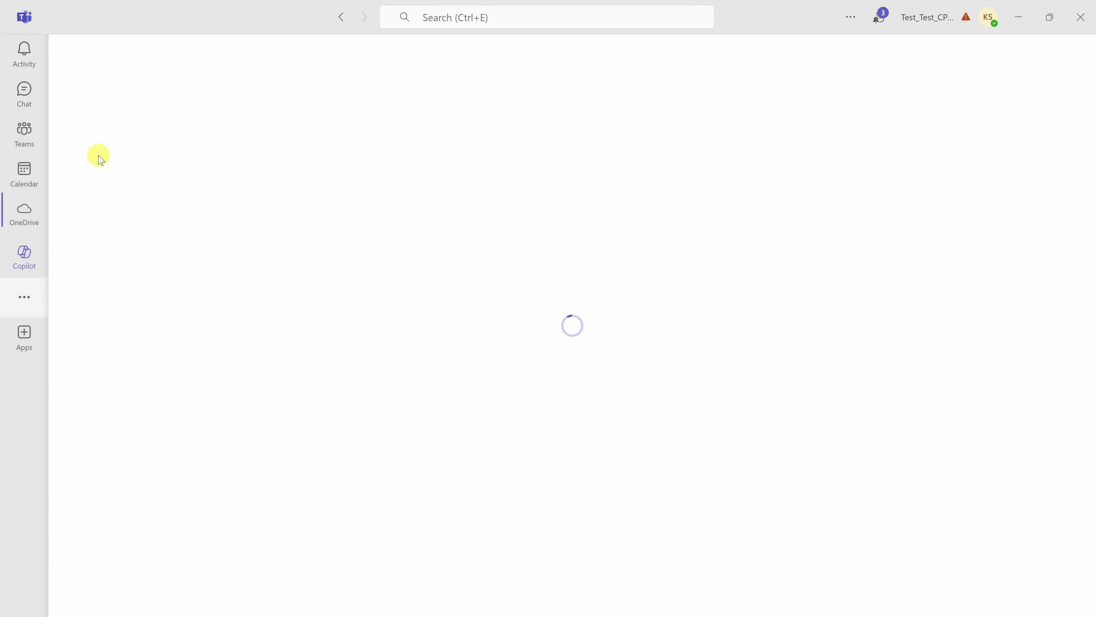
pyautogui.rightClick(26, 259)
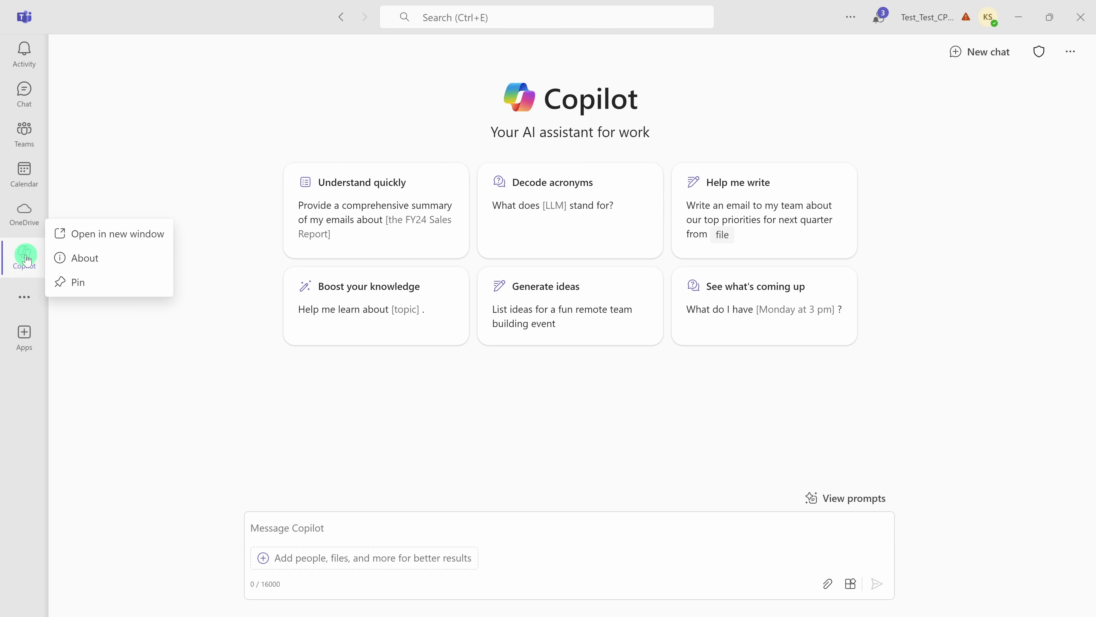
pyautogui.click(129, 288)
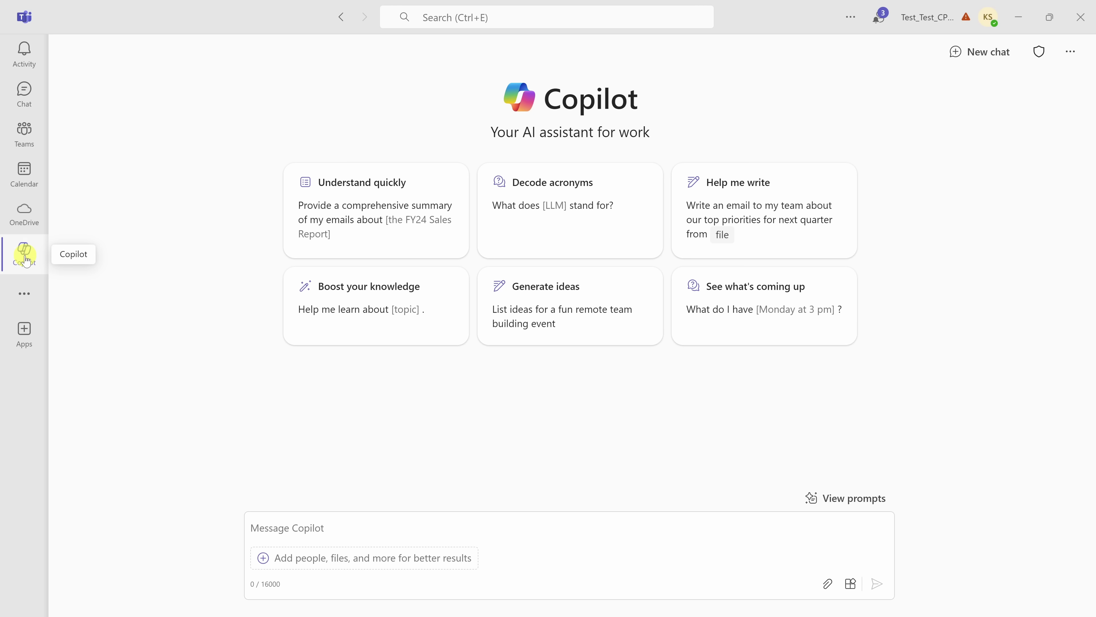
pyautogui.moveTo(27, 261); pyautogui.dragTo(24, 69)
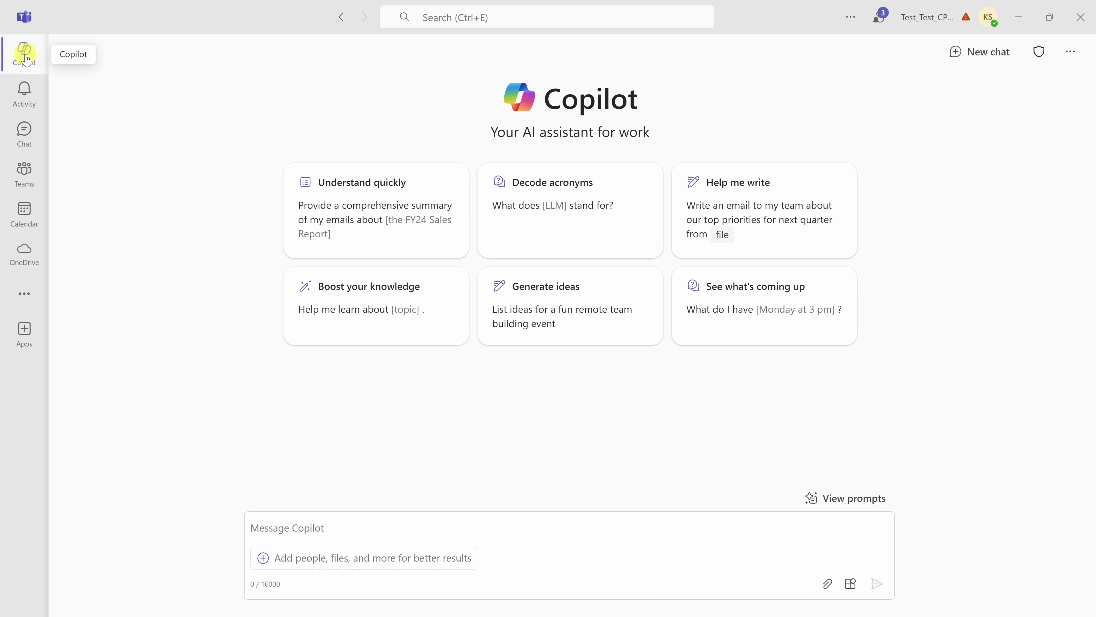
pyautogui.moveTo(27, 59); pyautogui.dragTo(27, 54)
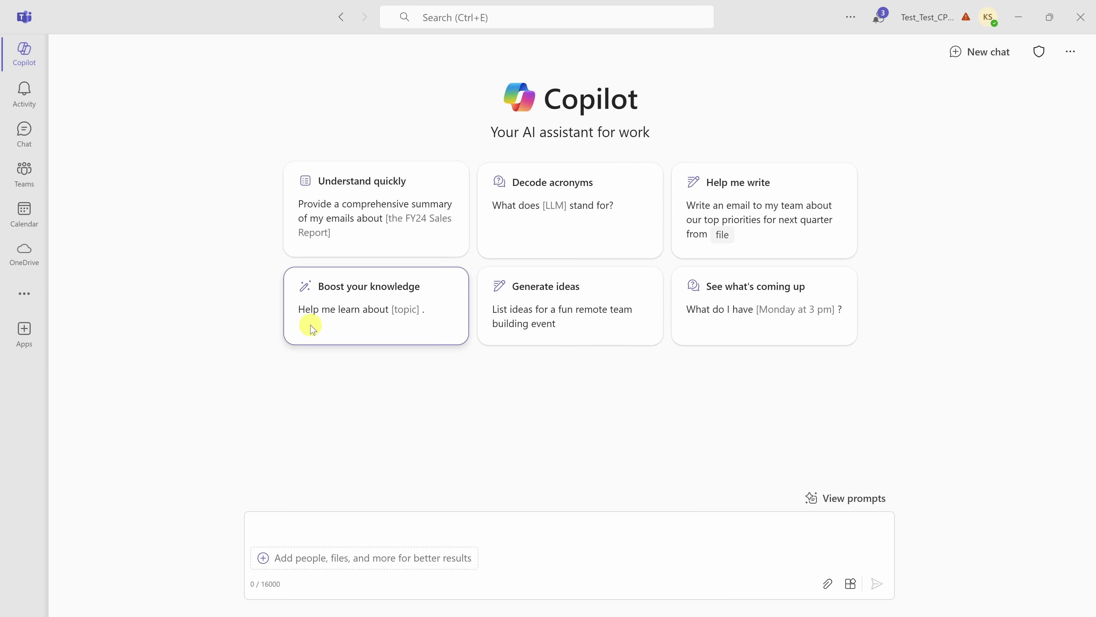
# Step: Type '/' in the Copilot box and browse the People, Files and Meetings reference lists
pyautogui.click(277, 531)
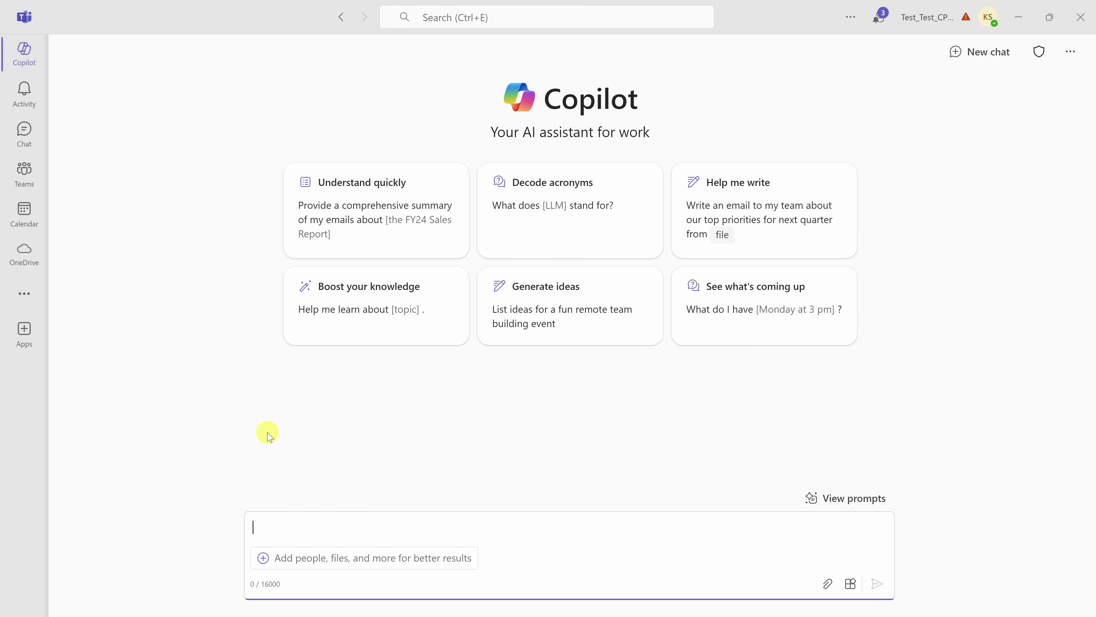
pyautogui.write('/')
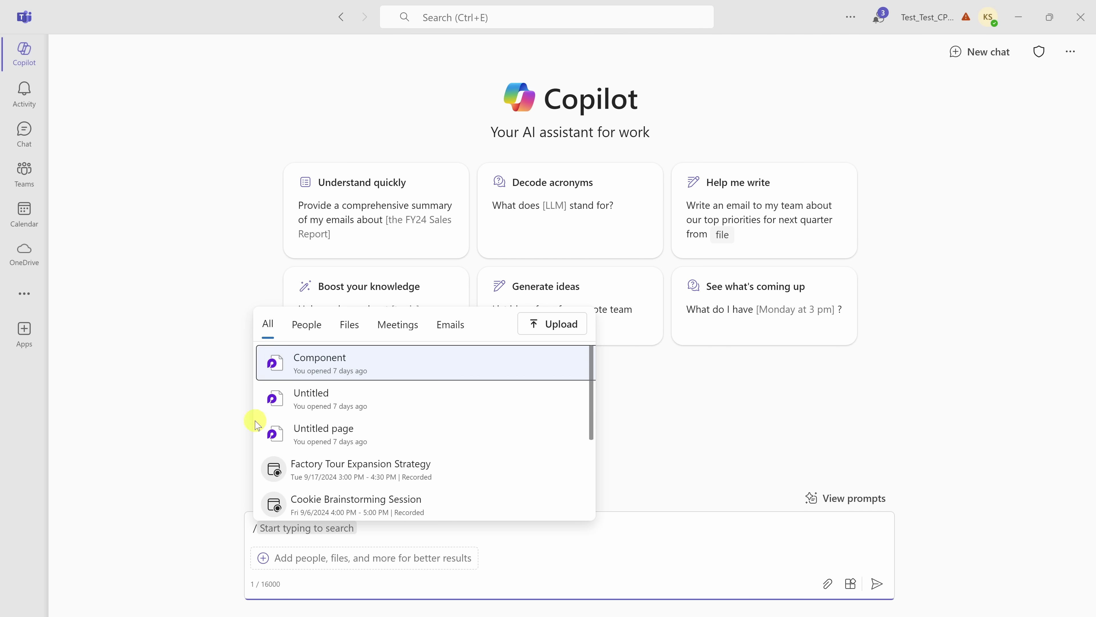
pyautogui.click(306, 327)
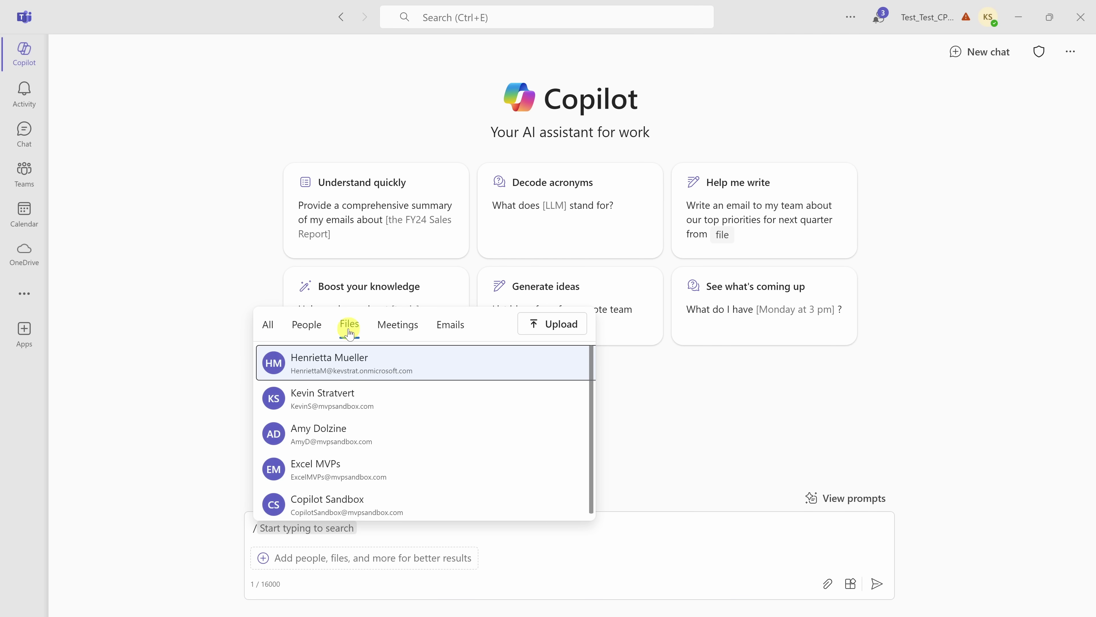
pyautogui.click(348, 328)
pyautogui.click(414, 324)
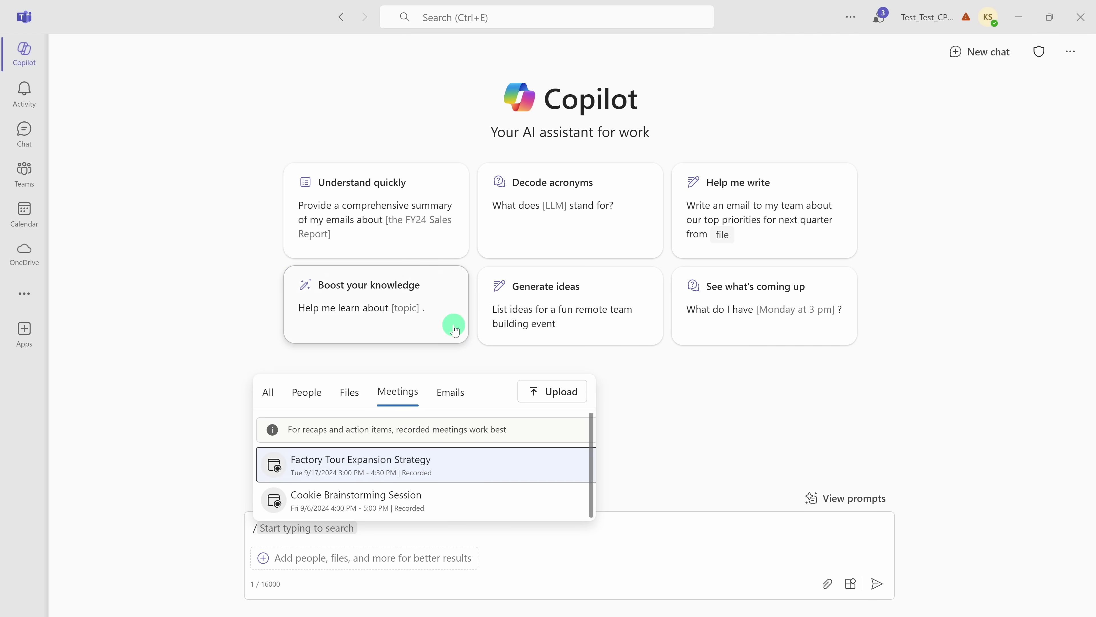
pyautogui.click(454, 330)
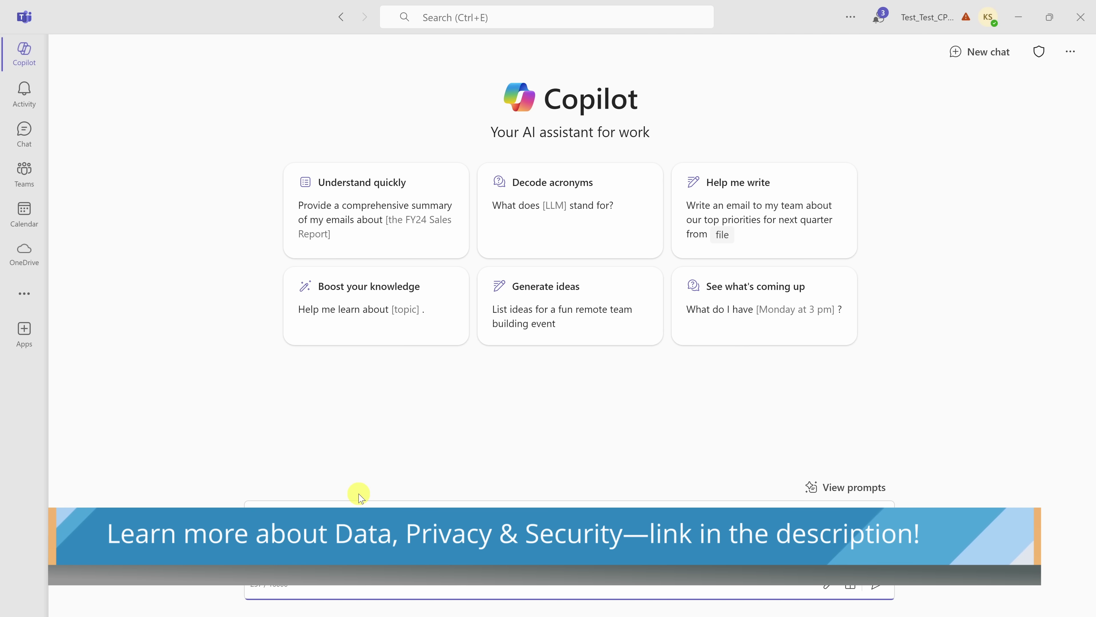
# Step: Clear the inserted starter prompt, type '/' again and tag a colleague from People
pyautogui.tripleClick(432, 524)
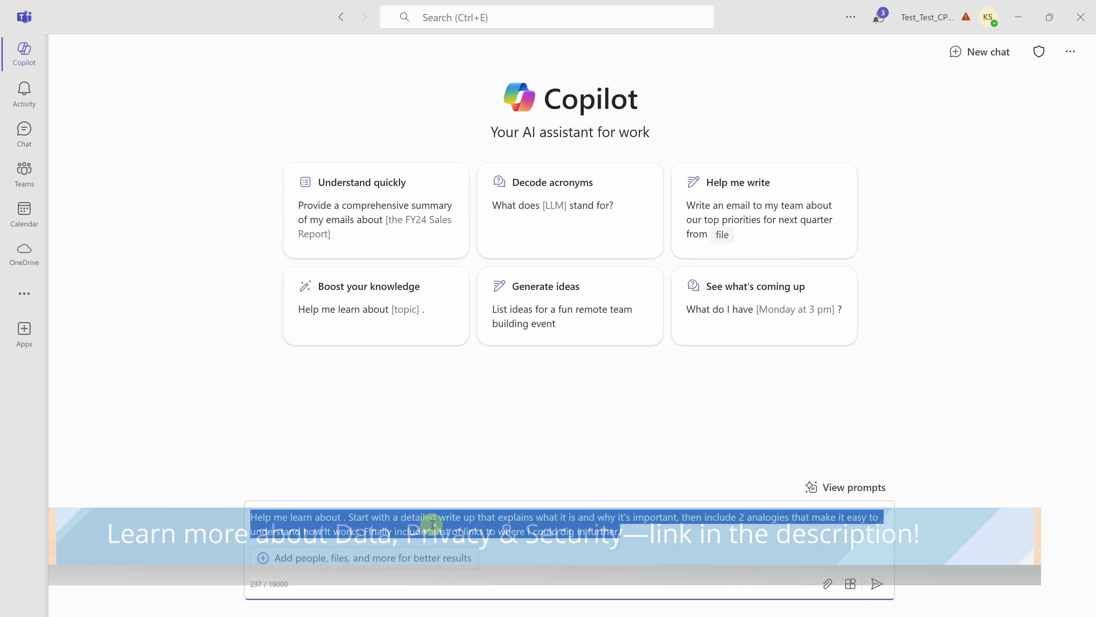
pyautogui.press('BackSpace')
pyautogui.write('/')
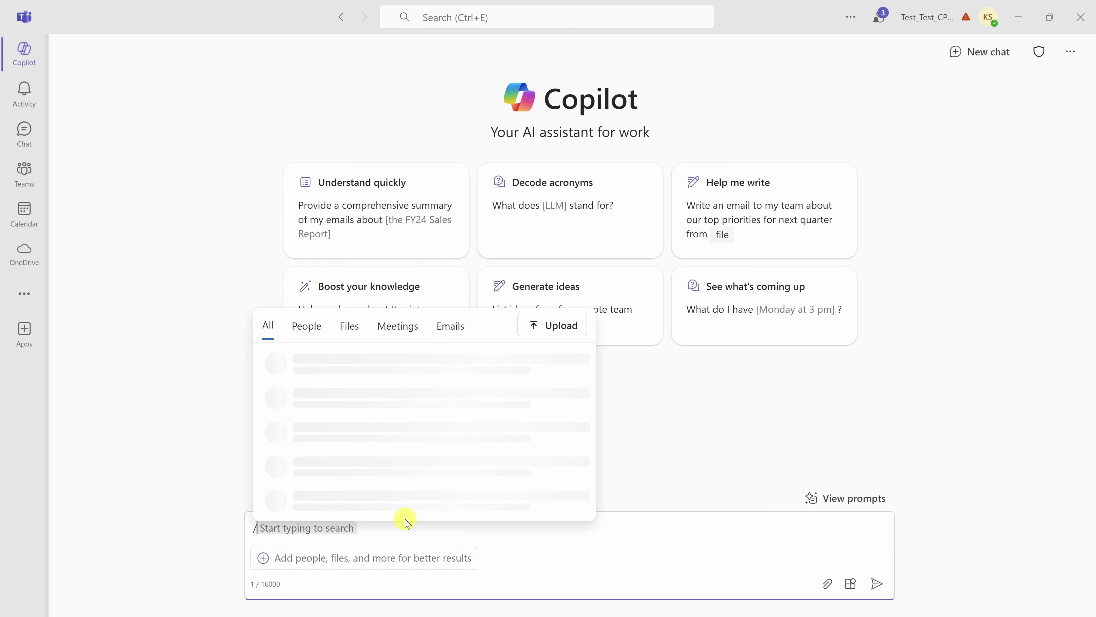
pyautogui.click(306, 327)
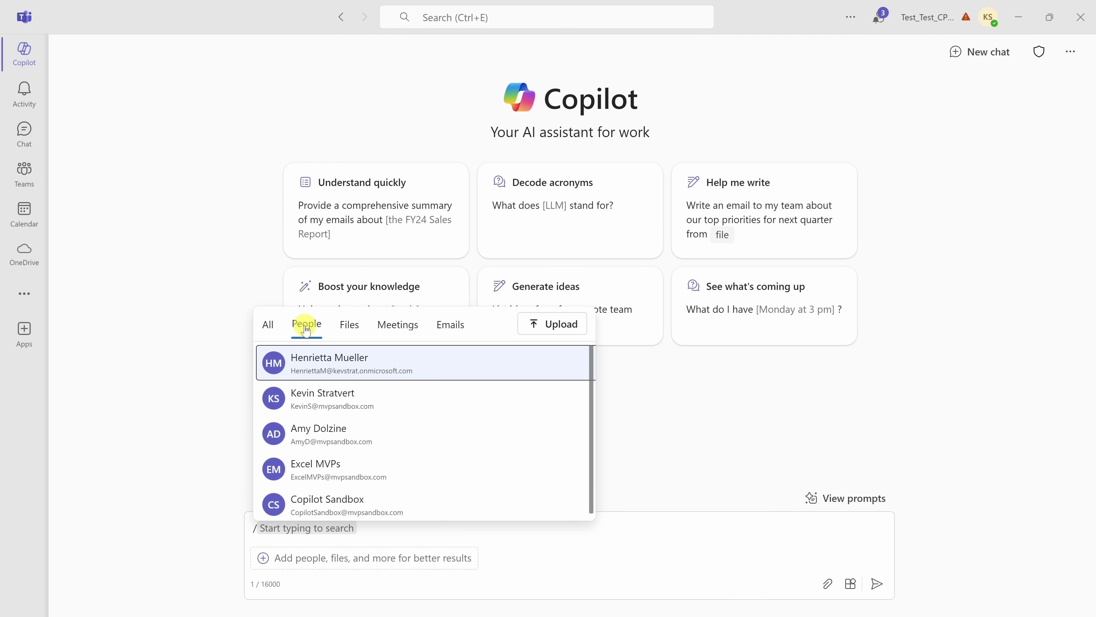
pyautogui.click(317, 370)
# Step: Ask Copilot 'What was my last conversation' with the colleague and inspect the answer's citations
pyautogui.write('What was my last conversation')
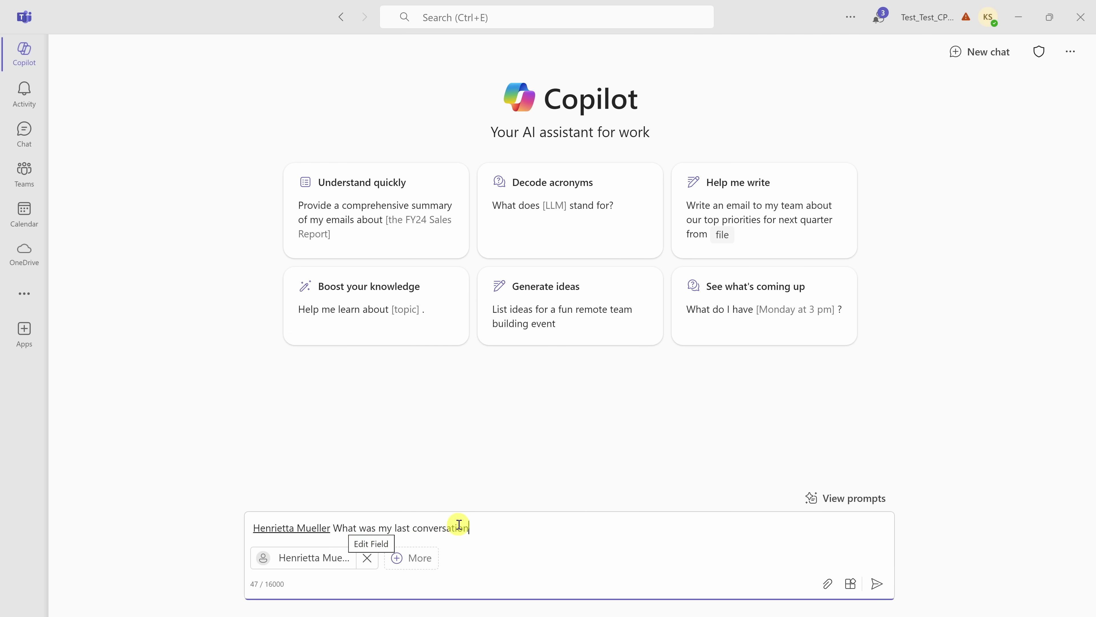
pyautogui.click(877, 584)
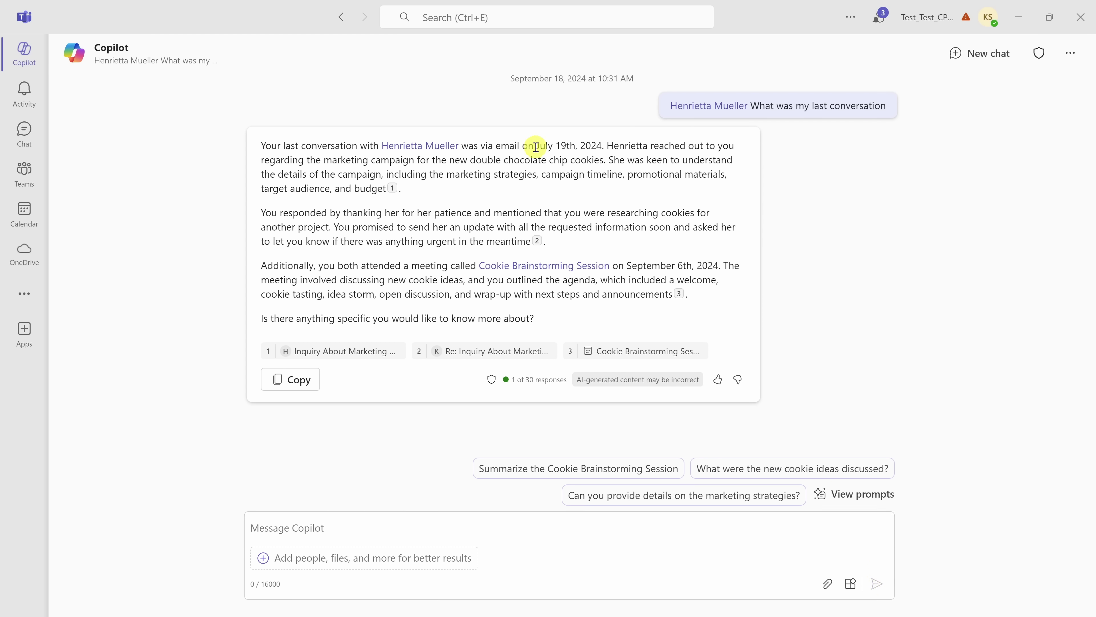
pyautogui.moveTo(537, 146); pyautogui.dragTo(603, 146)
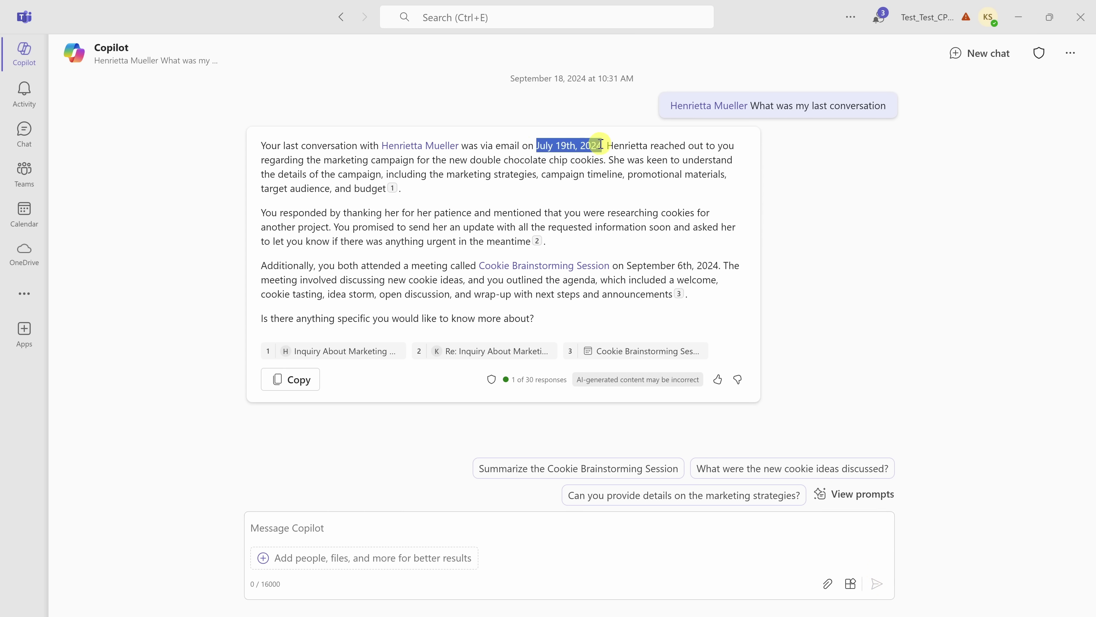
pyautogui.click(600, 150)
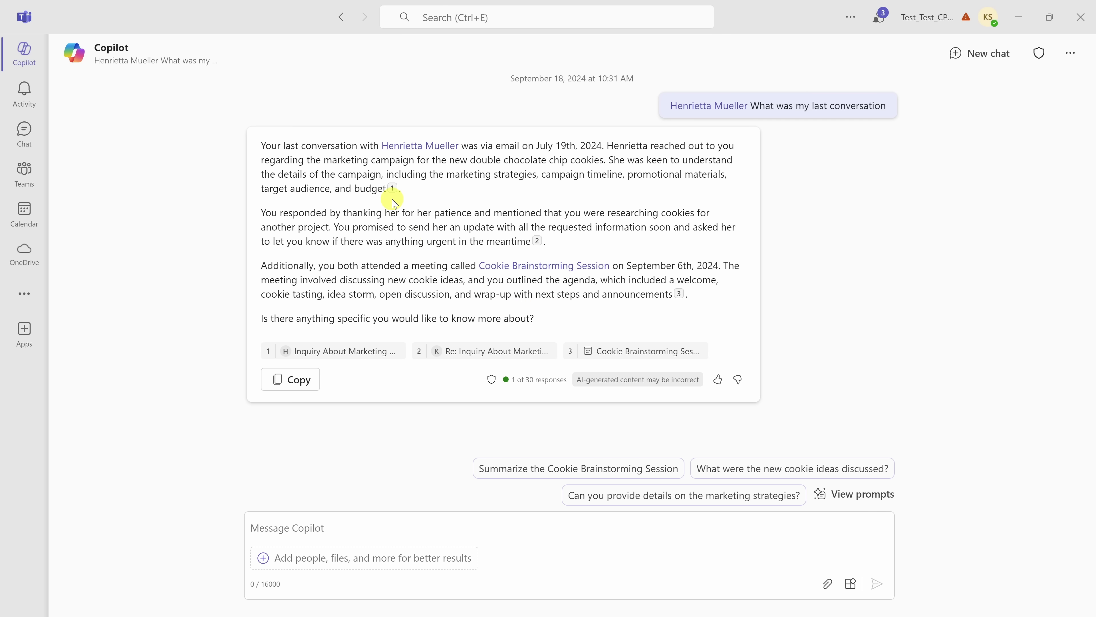
pyautogui.moveTo(393, 196)
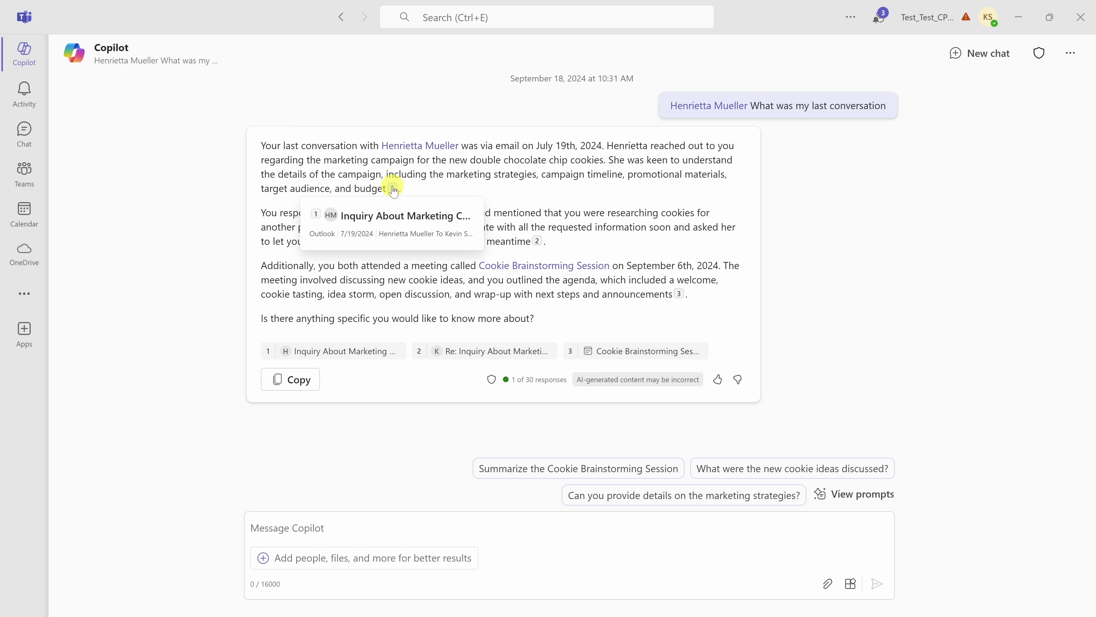
pyautogui.moveTo(679, 296)
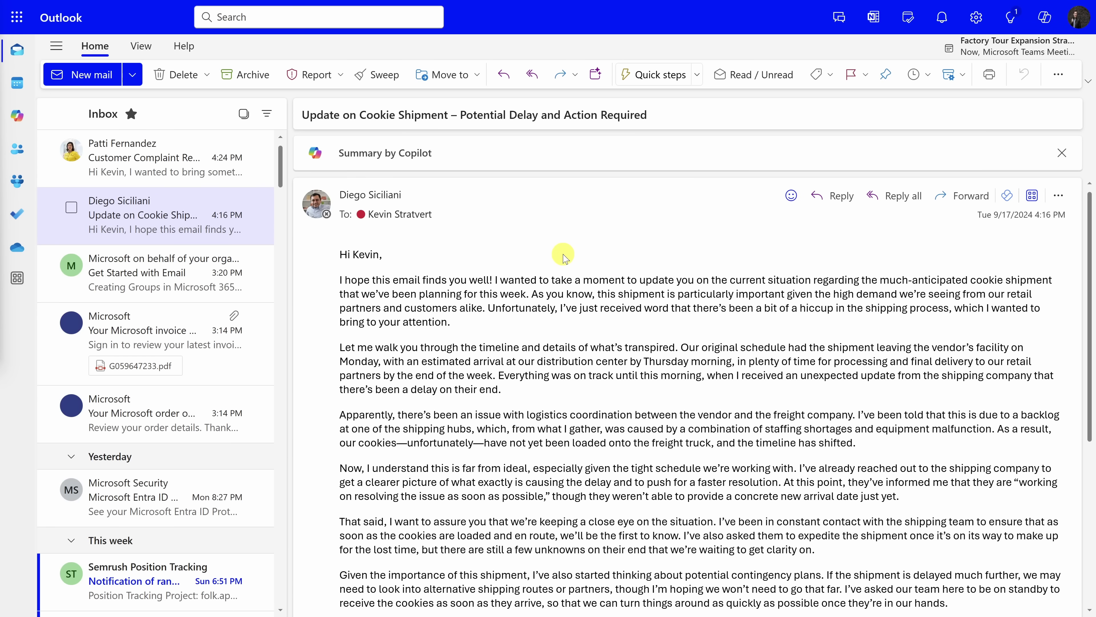
pyautogui.scroll(-15, 187, 181)
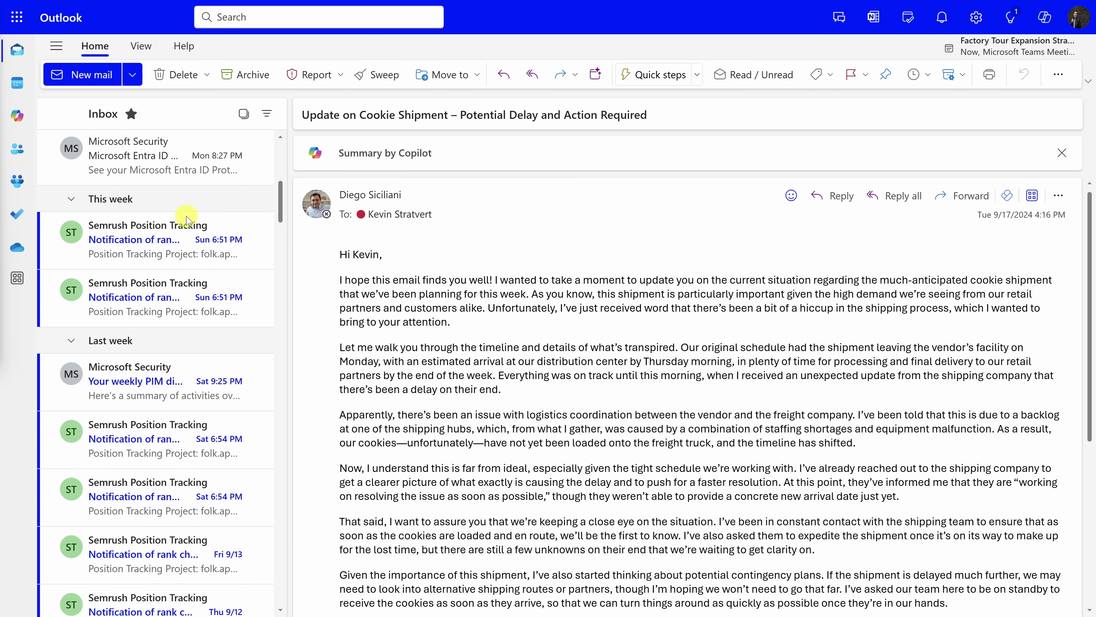
pyautogui.scroll(-3, 182, 250)
pyautogui.scroll(20, 198, 311)
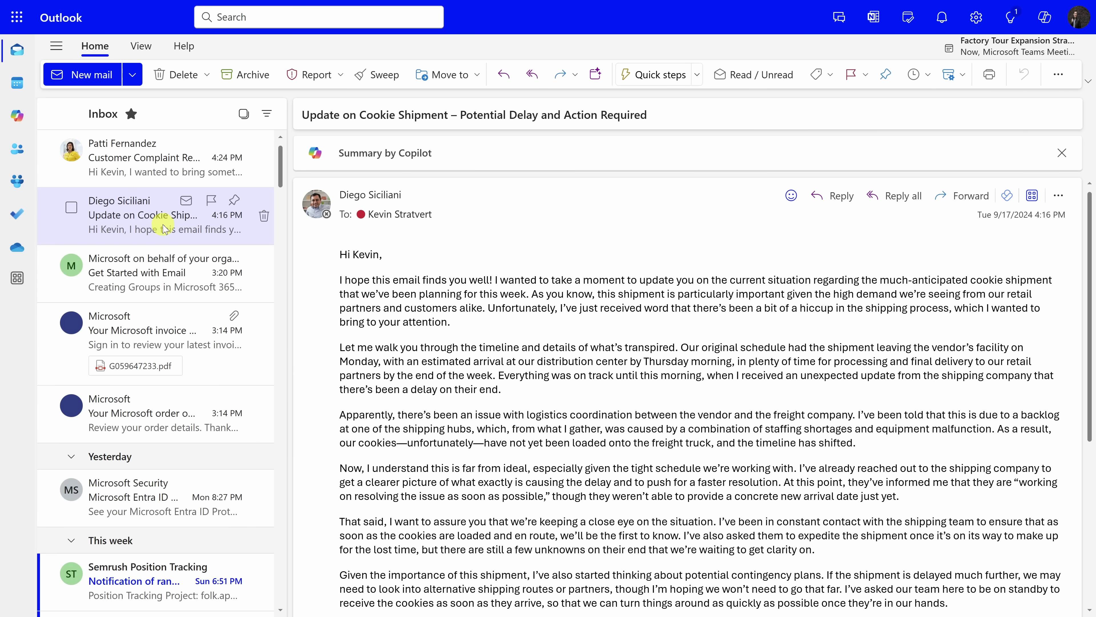
pyautogui.scroll(-6, 652, 247)
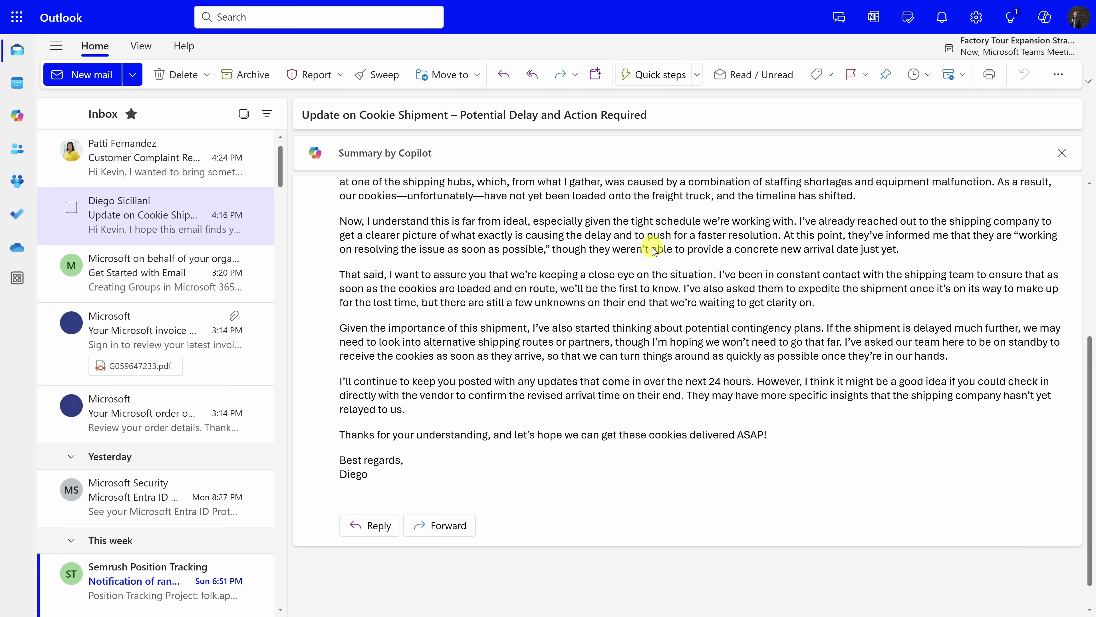
pyautogui.scroll(6, 675, 311)
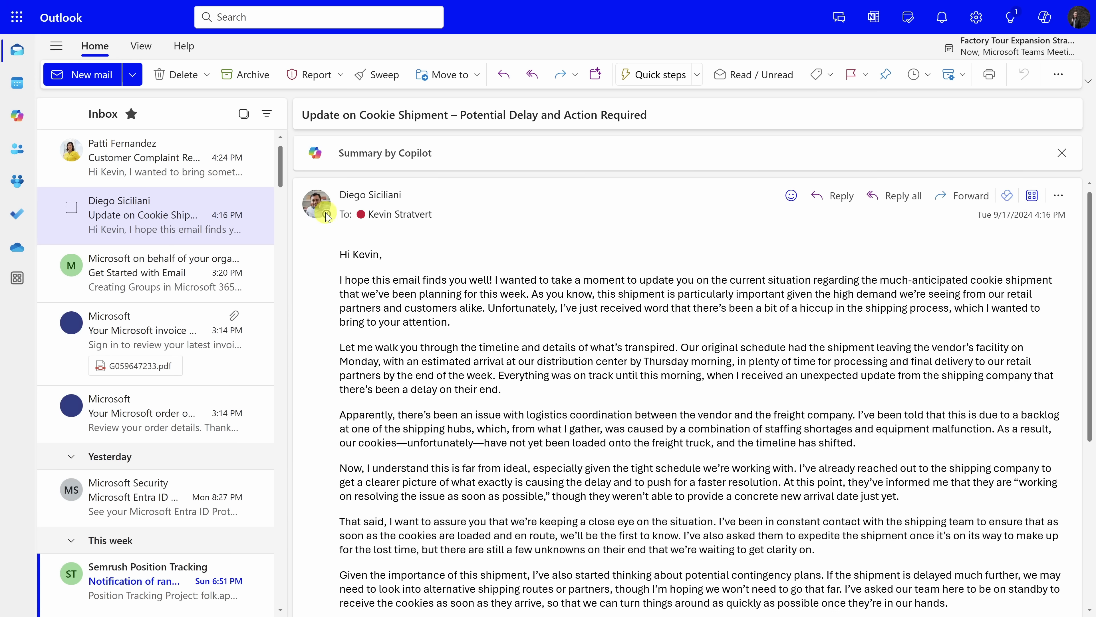
pyautogui.click(147, 172)
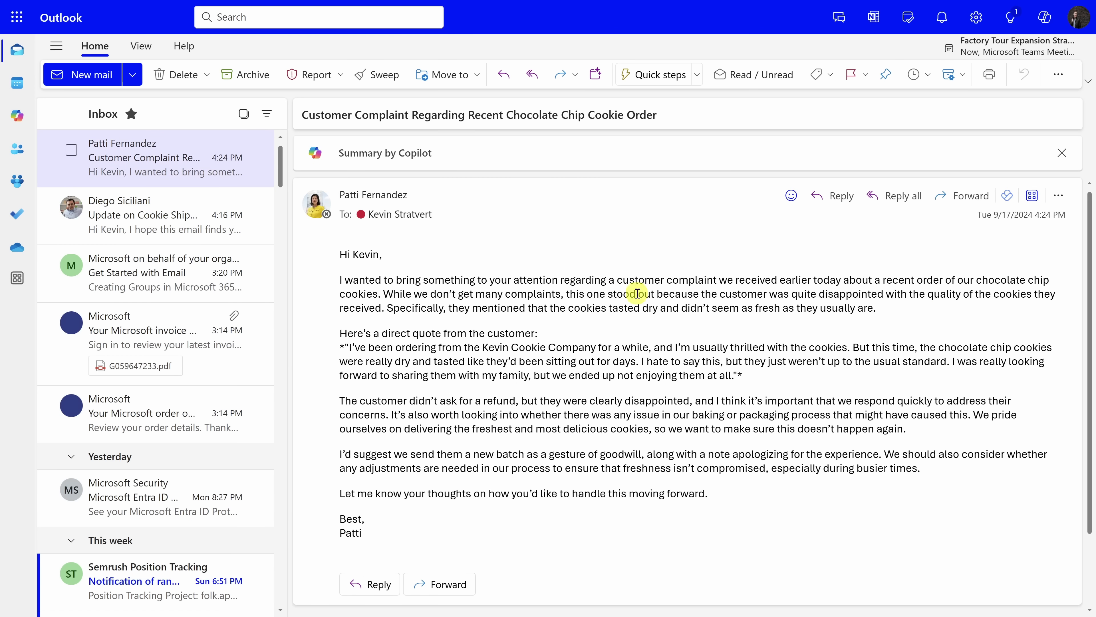
pyautogui.scroll(-3, 652, 302)
pyautogui.scroll(3, 652, 304)
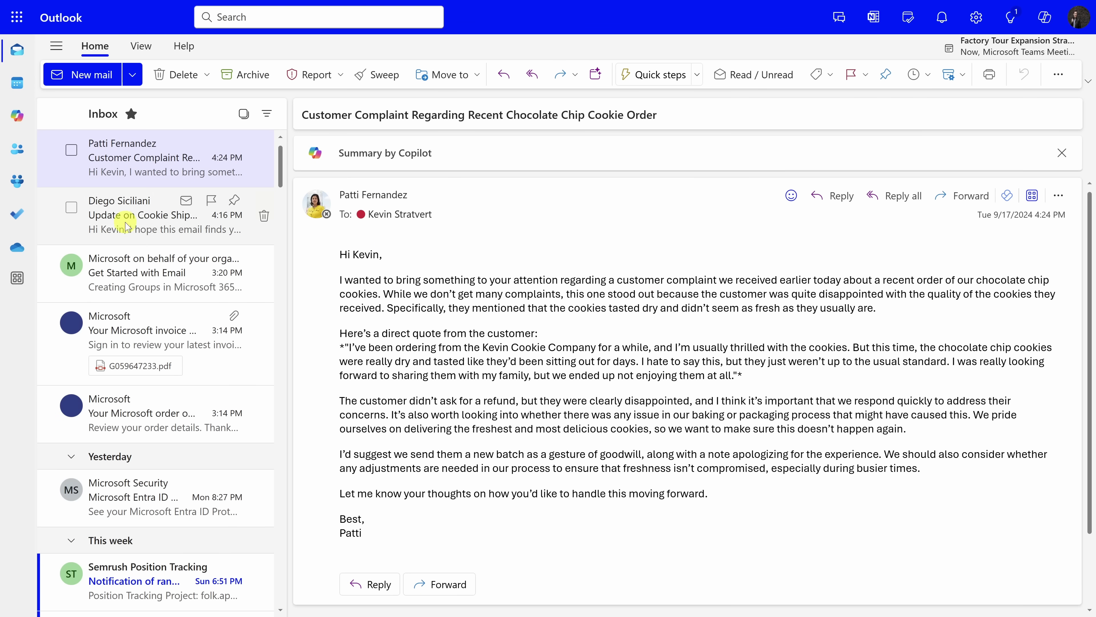
pyautogui.click(96, 215)
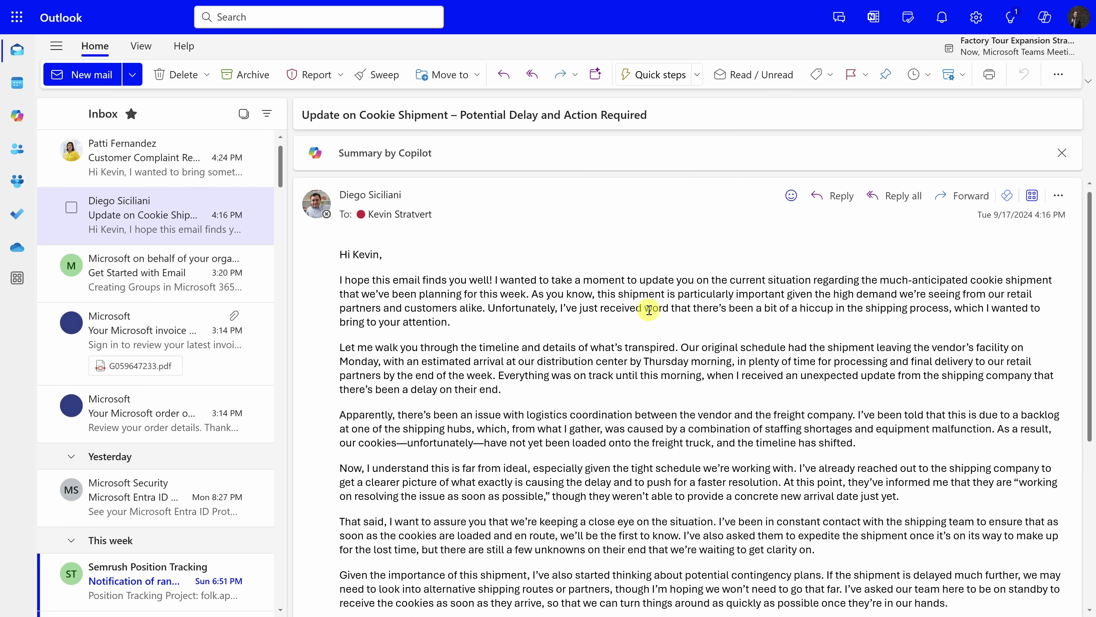
pyautogui.scroll(-8, 693, 286)
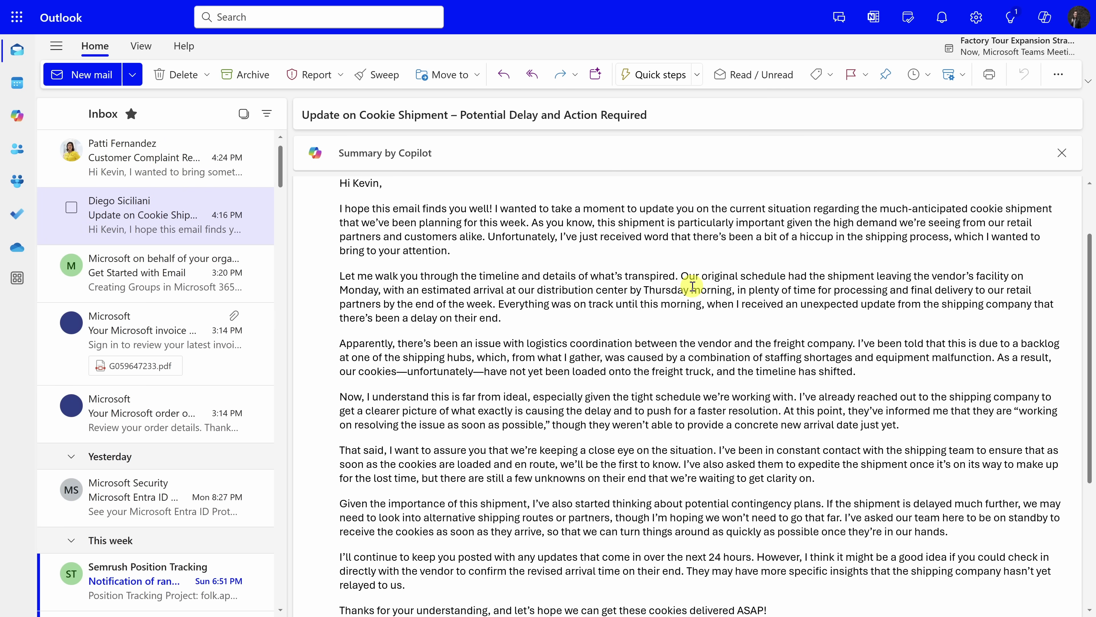
pyautogui.scroll(-2, 692, 286)
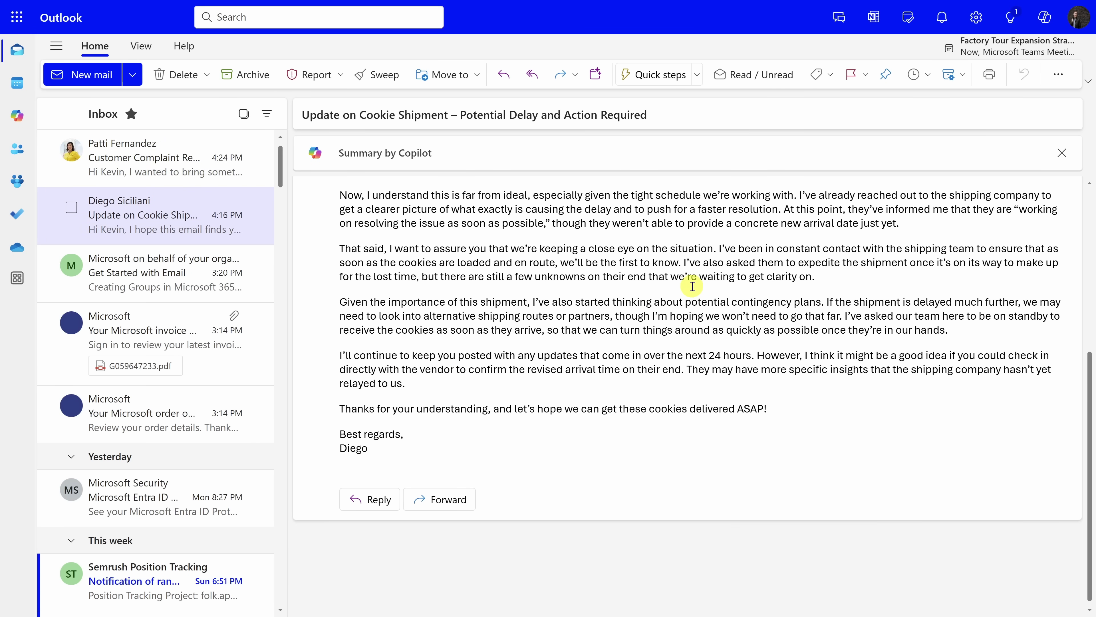
pyautogui.scroll(10, 689, 307)
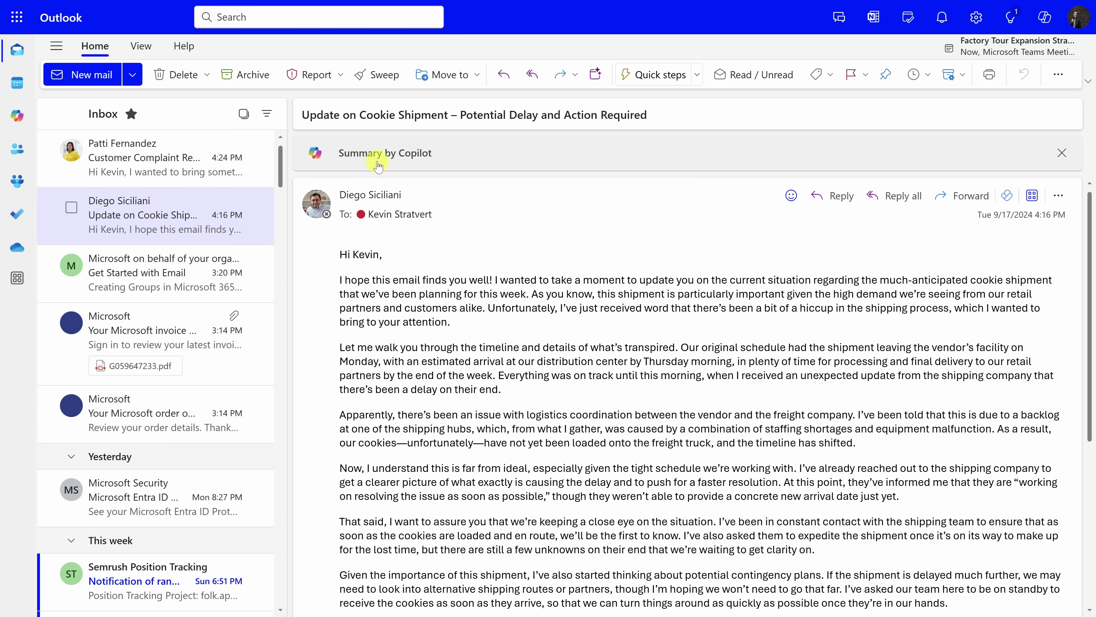
pyautogui.click(432, 162)
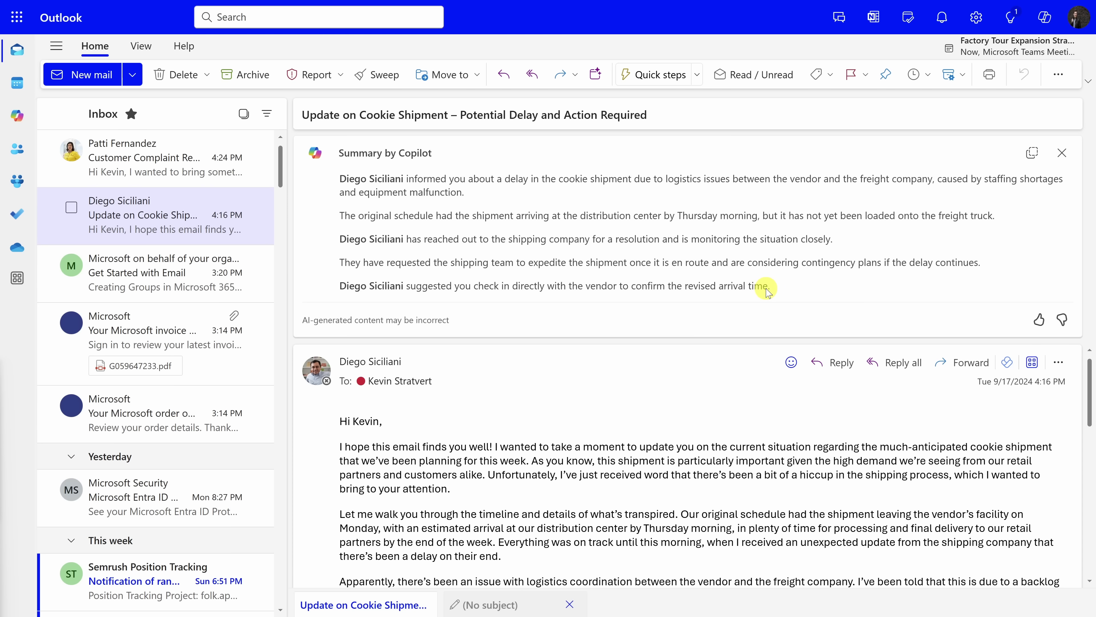
# Step: Start a Reply all to the cookie shipment email
pyautogui.click(907, 363)
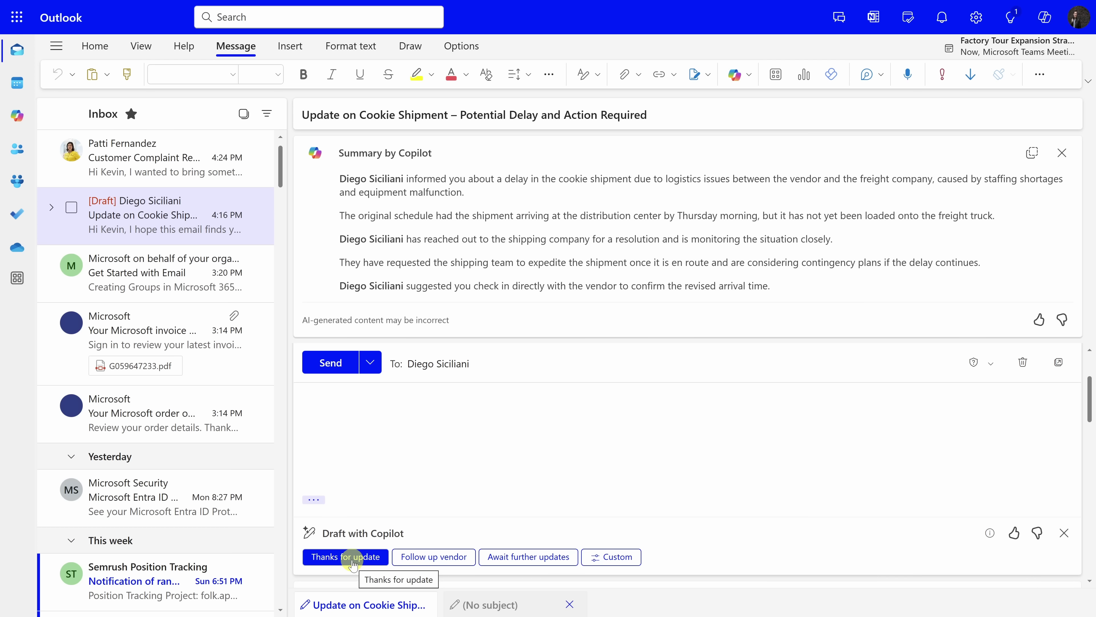
# Step: Keep Copilot's 'Thanks for update' draft in the reply and send it
pyautogui.click(354, 558)
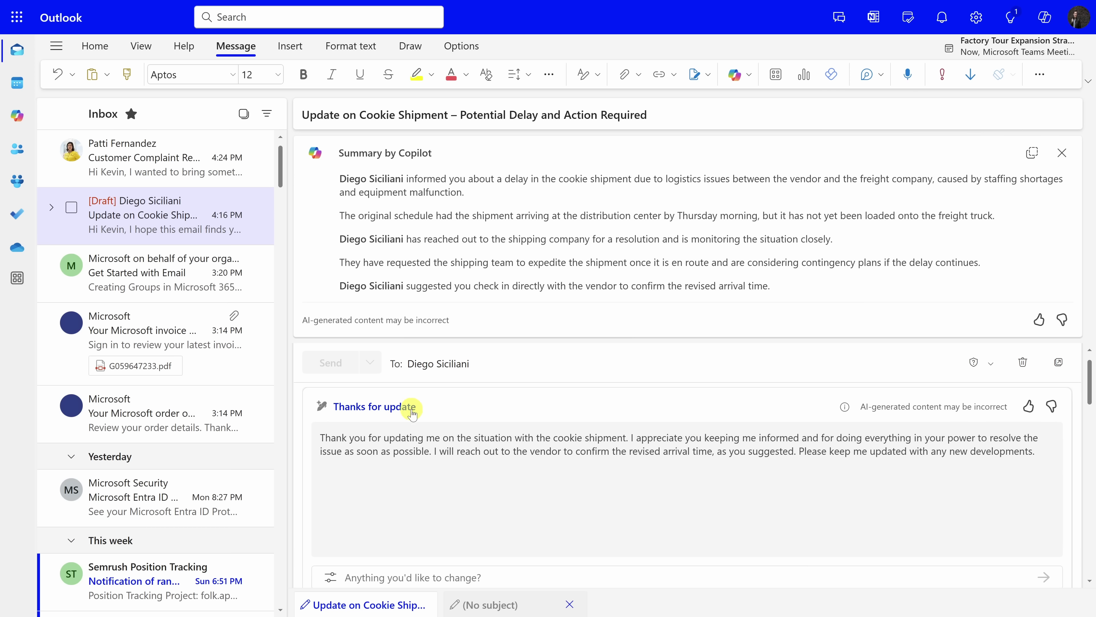
pyautogui.scroll(-2, 357, 445)
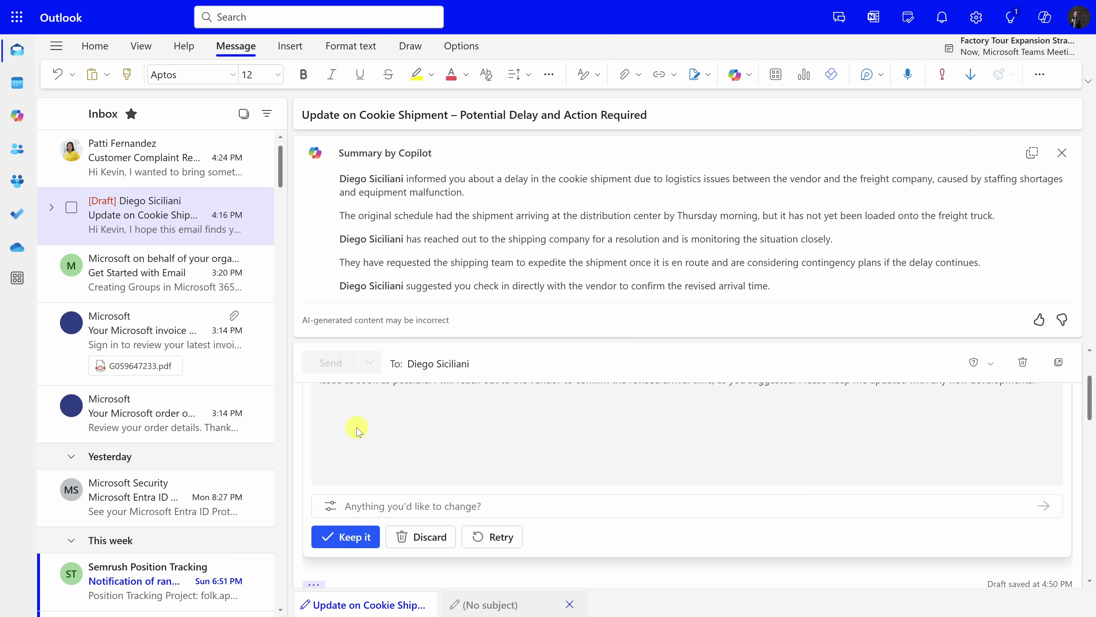
pyautogui.click(345, 536)
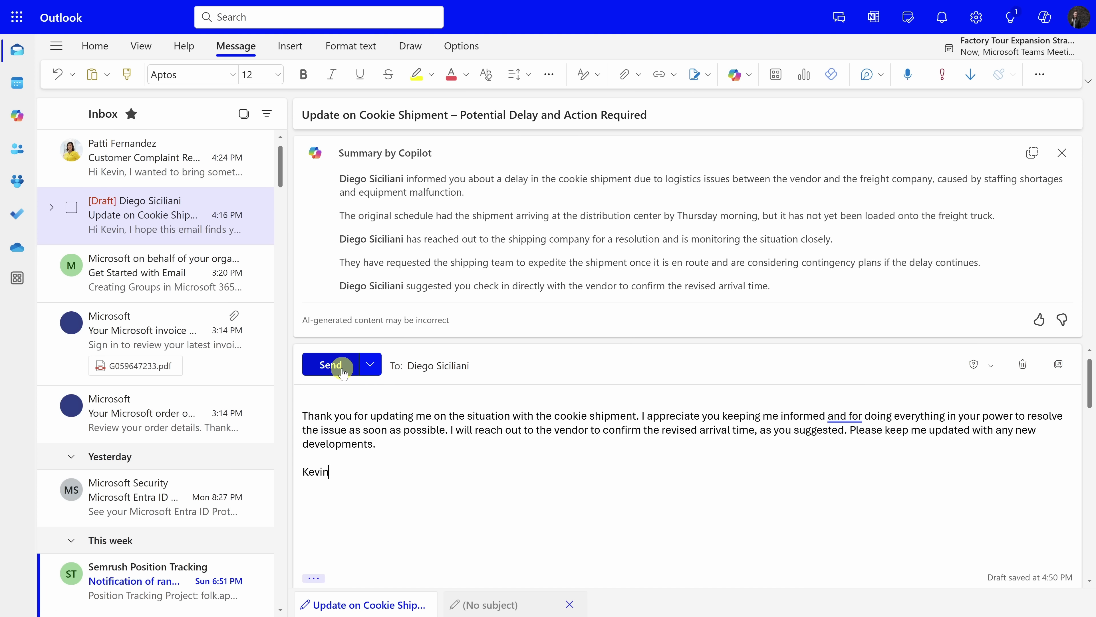
pyautogui.click(330, 364)
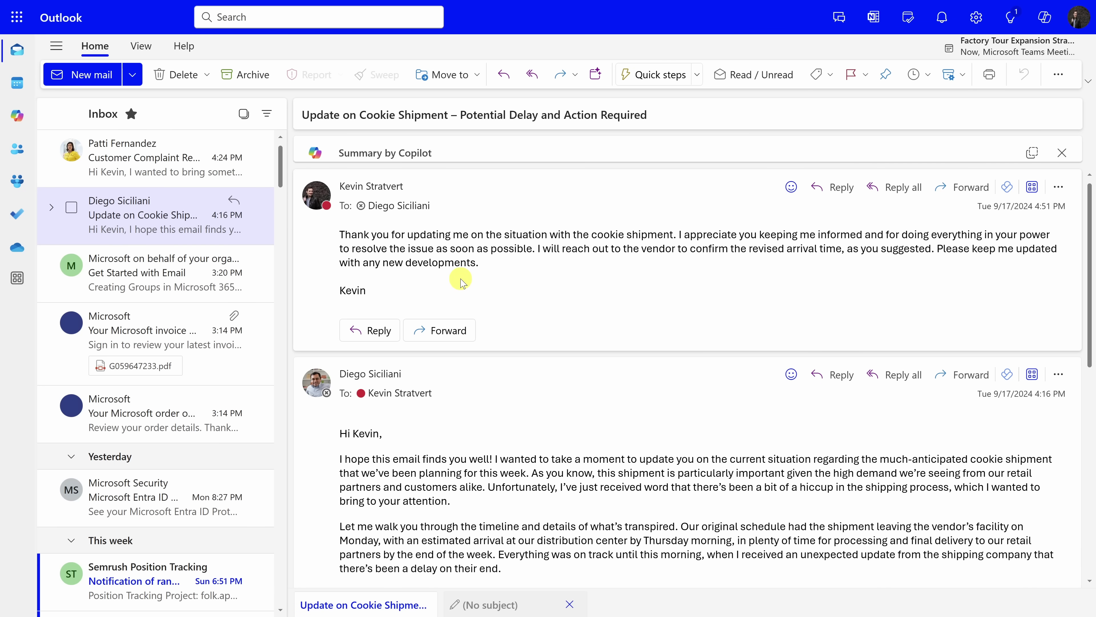
# Step: Start a new email, check the Copilot ribbon options, and type '/' in the body
pyautogui.click(76, 82)
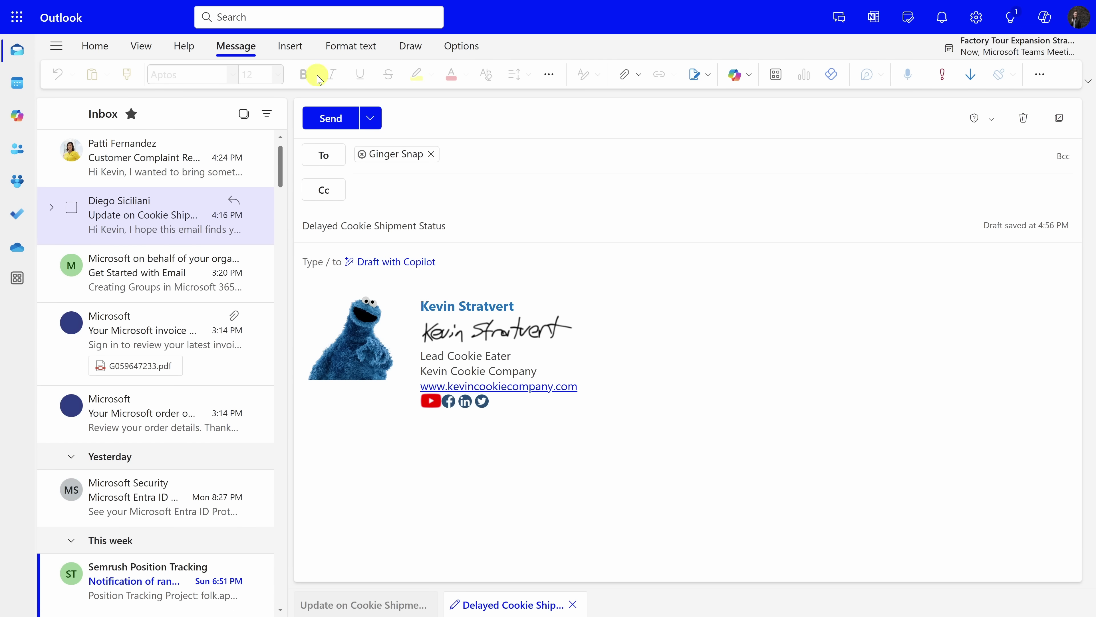
pyautogui.click(744, 78)
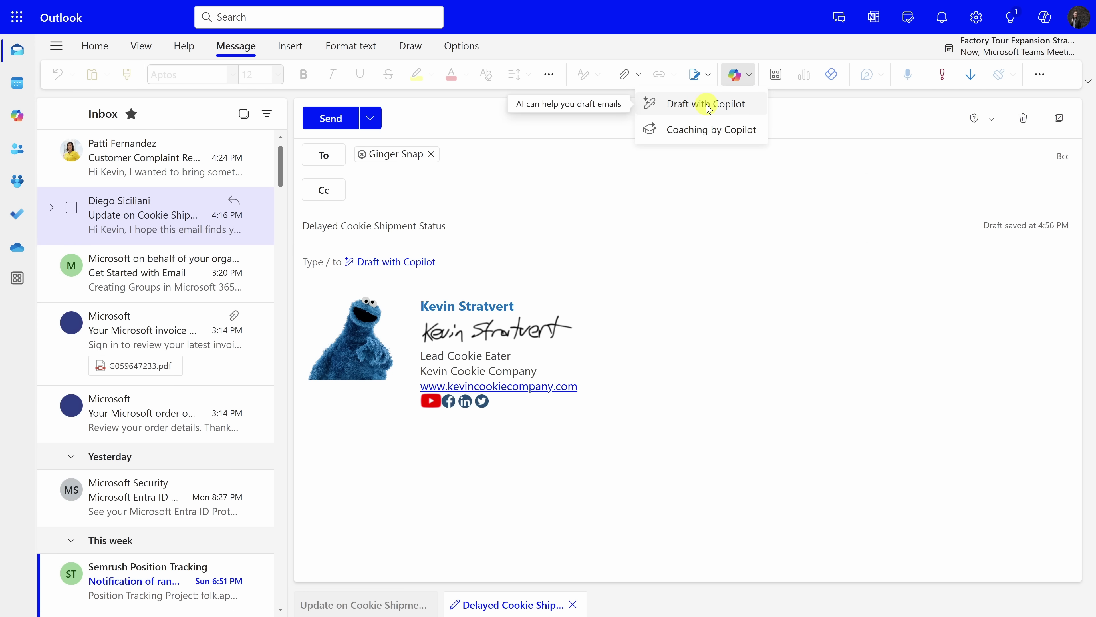
pyautogui.click(703, 45)
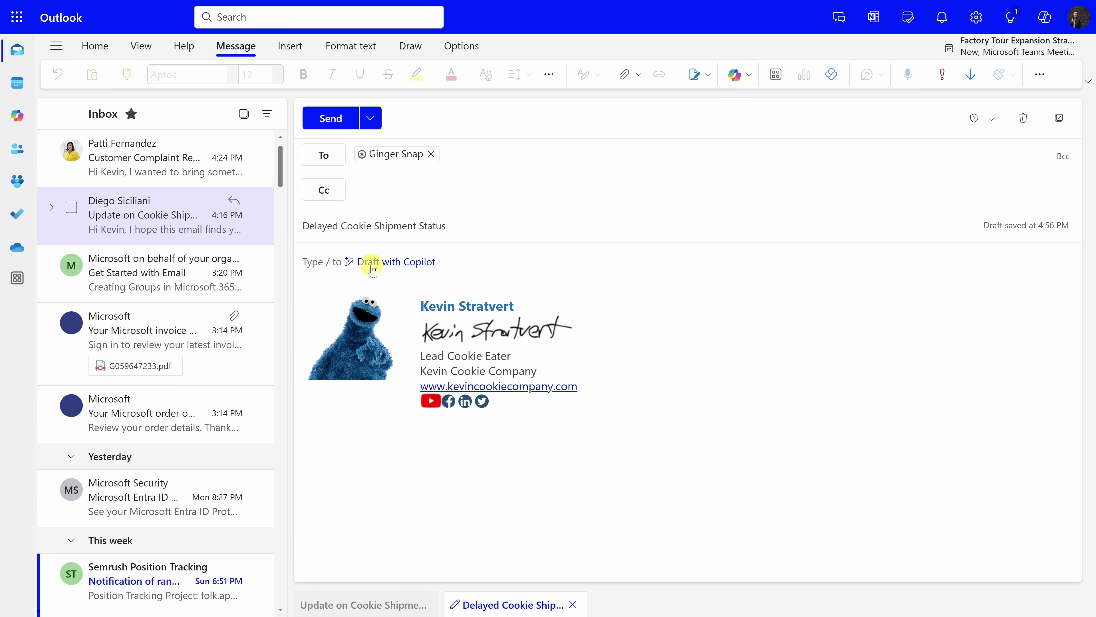
pyautogui.click(315, 262)
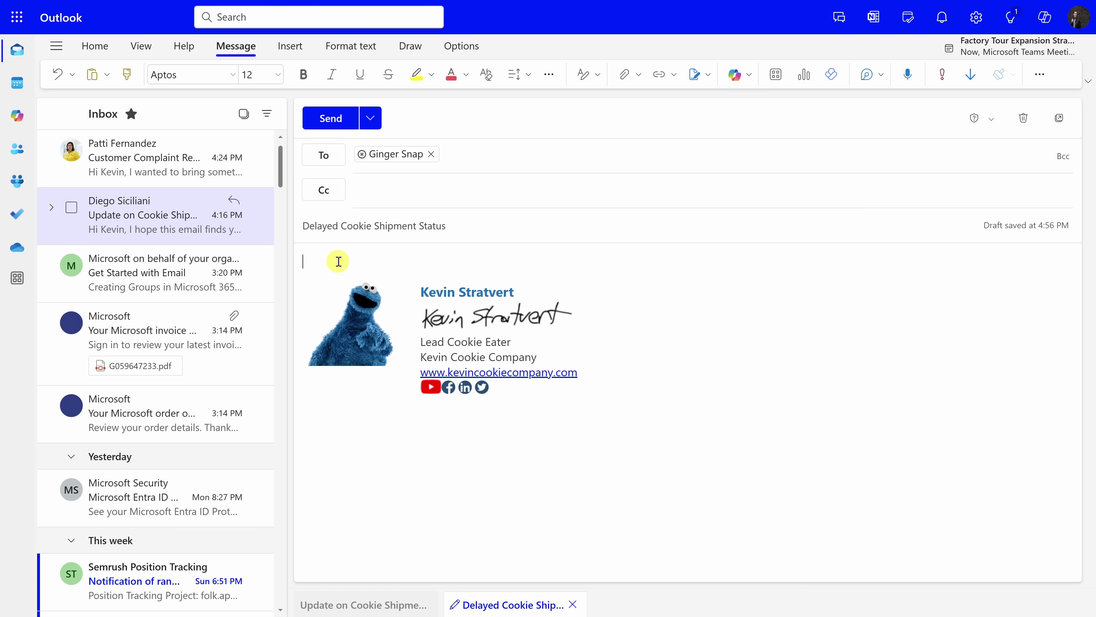
pyautogui.write('/')
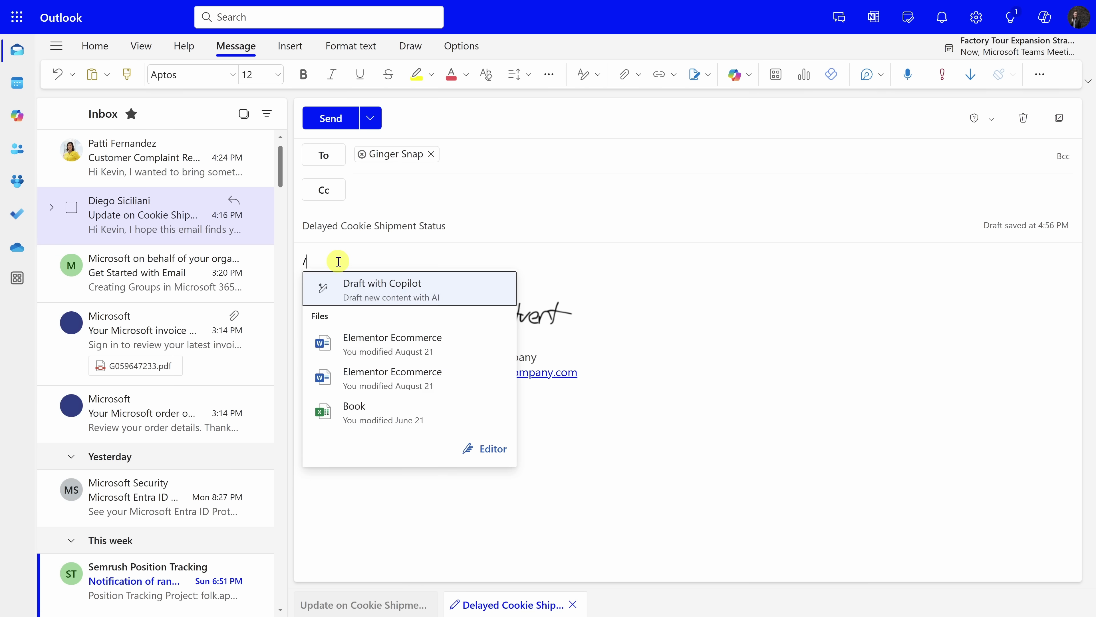
# Step: Paste the shipment-status prompt into Draft with Copilot, keep Direct and Short options, and generate
pyautogui.click(394, 296)
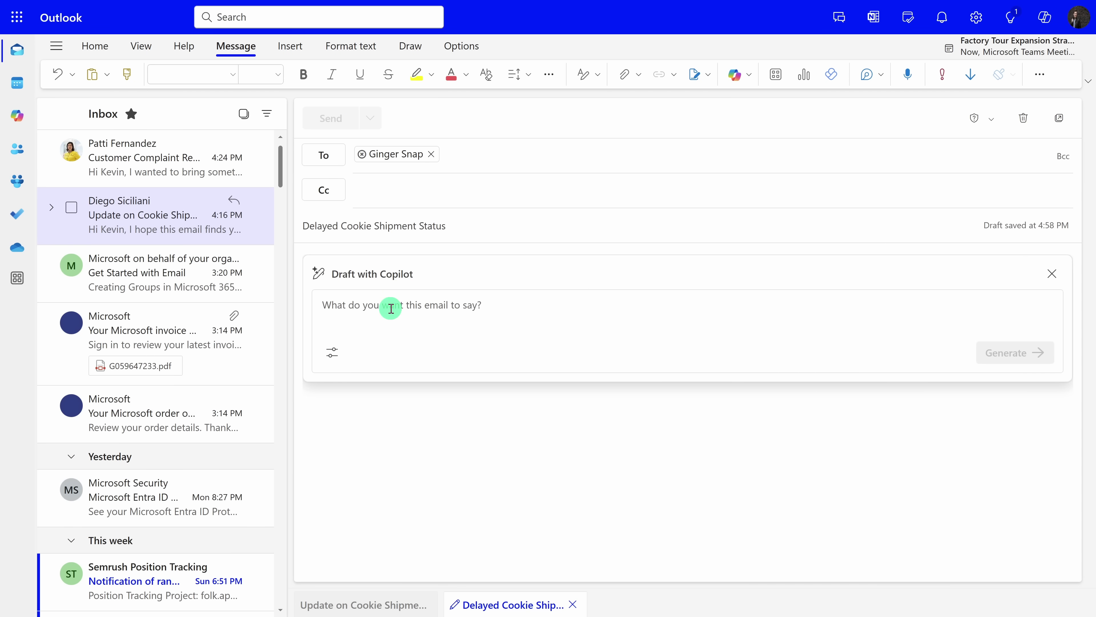
pyautogui.write('Can you compose a message to our supplier "Delcious Baking Goods" to let us know when their late shipment will arrive? It’s delaying our cookie baking. Can you also ask if they have any contingency plans.')
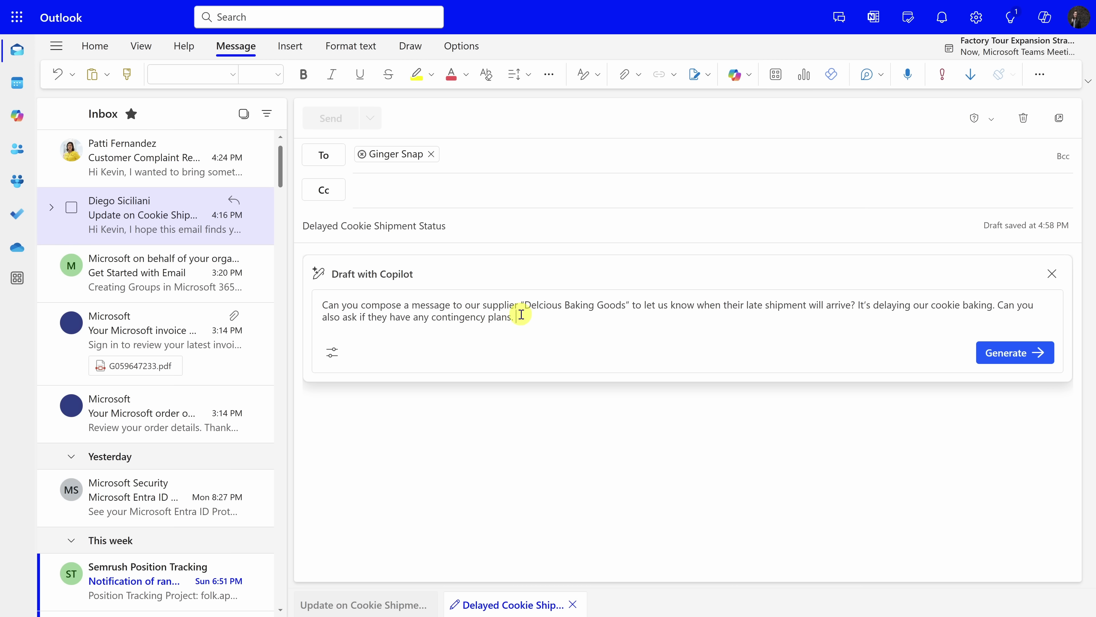
pyautogui.click(335, 353)
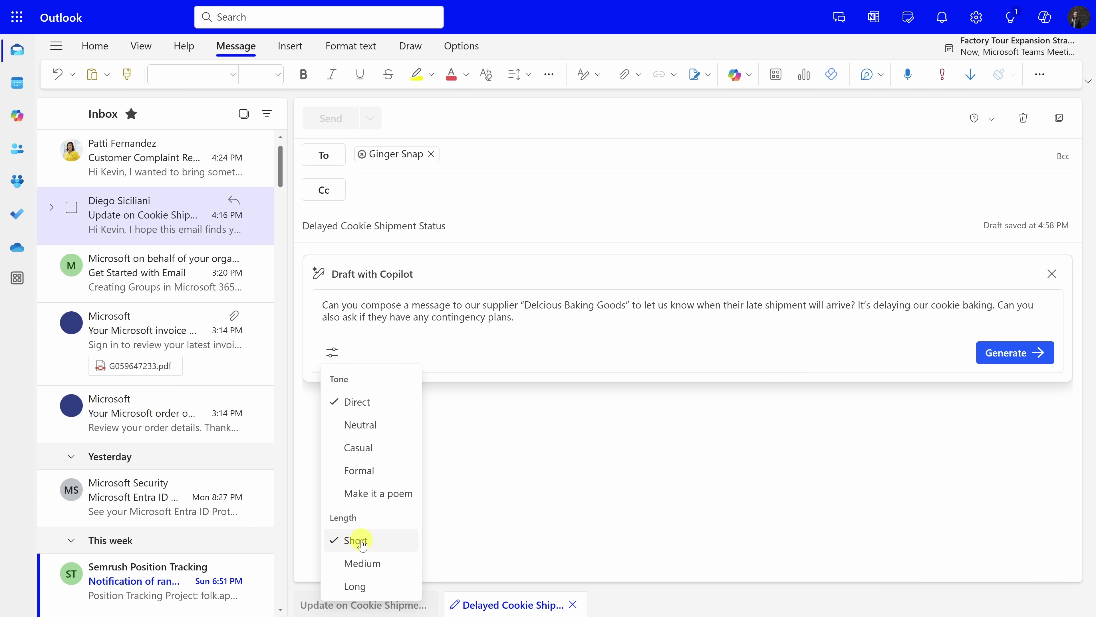
pyautogui.click(431, 341)
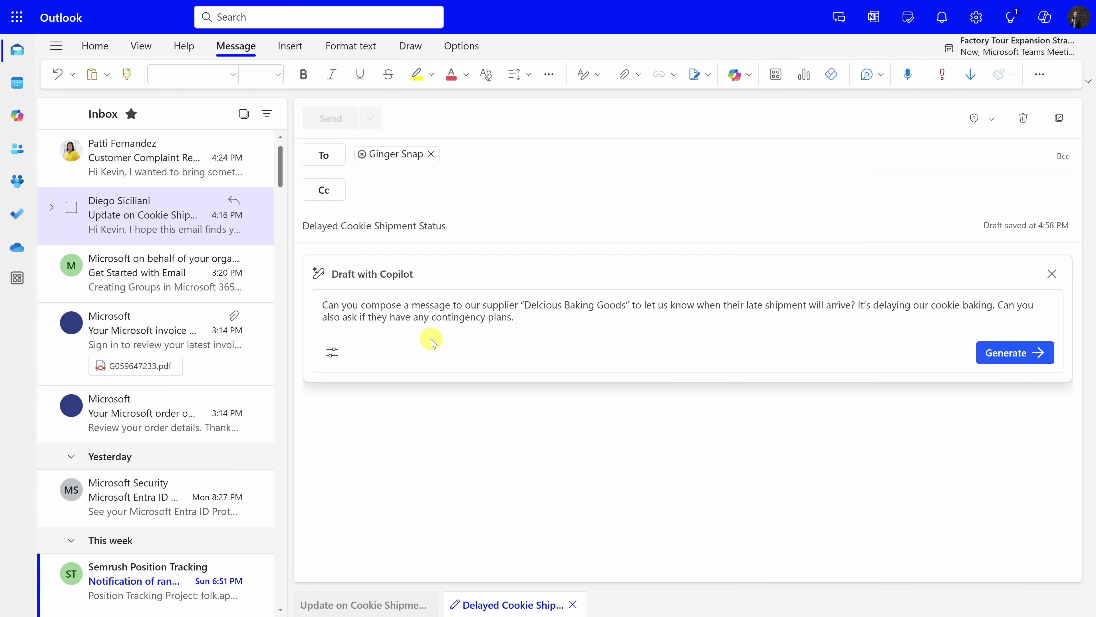
pyautogui.click(1033, 357)
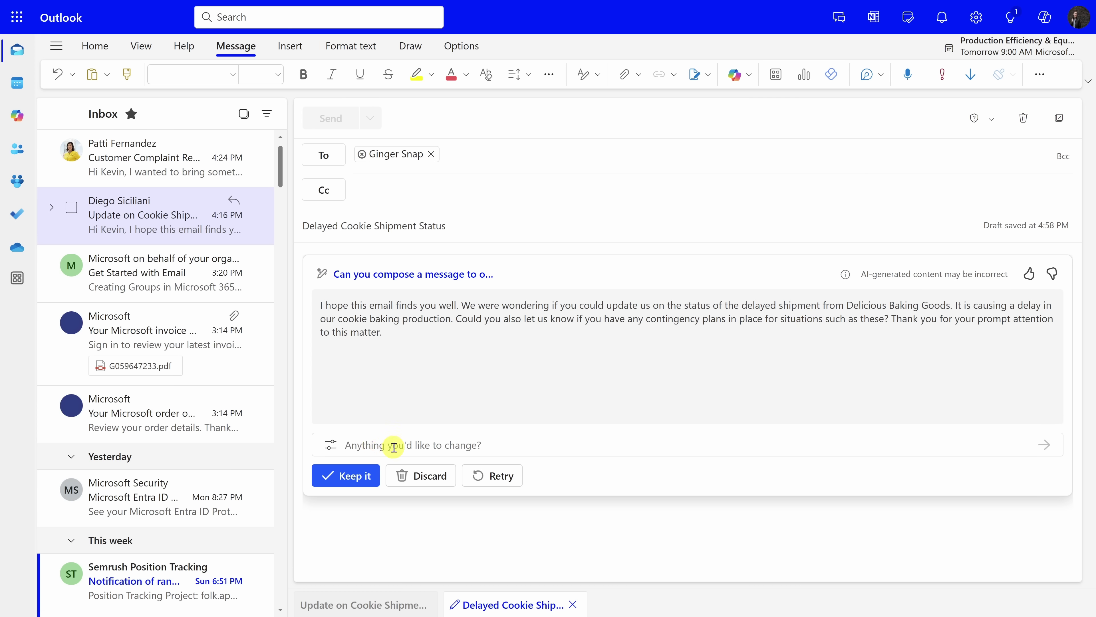
# Step: Regenerate the Copilot draft with the order number and Kevin Cookie Company, then keep it in the body
pyautogui.write('Include order number 59662. Include our company name, the Kevin Cookie Company.')
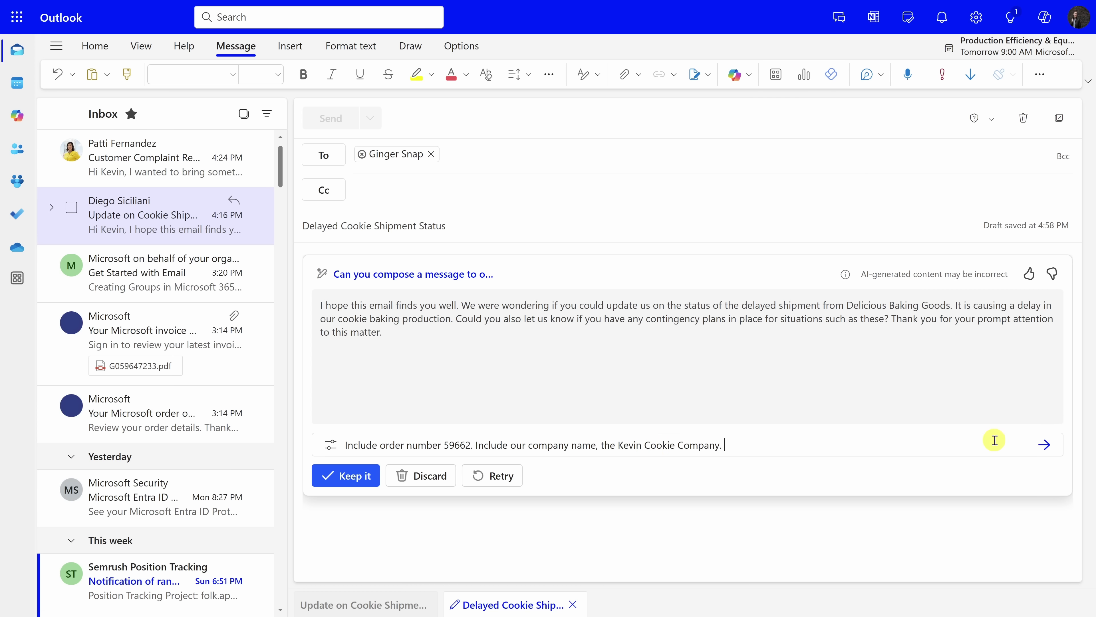
pyautogui.click(1041, 444)
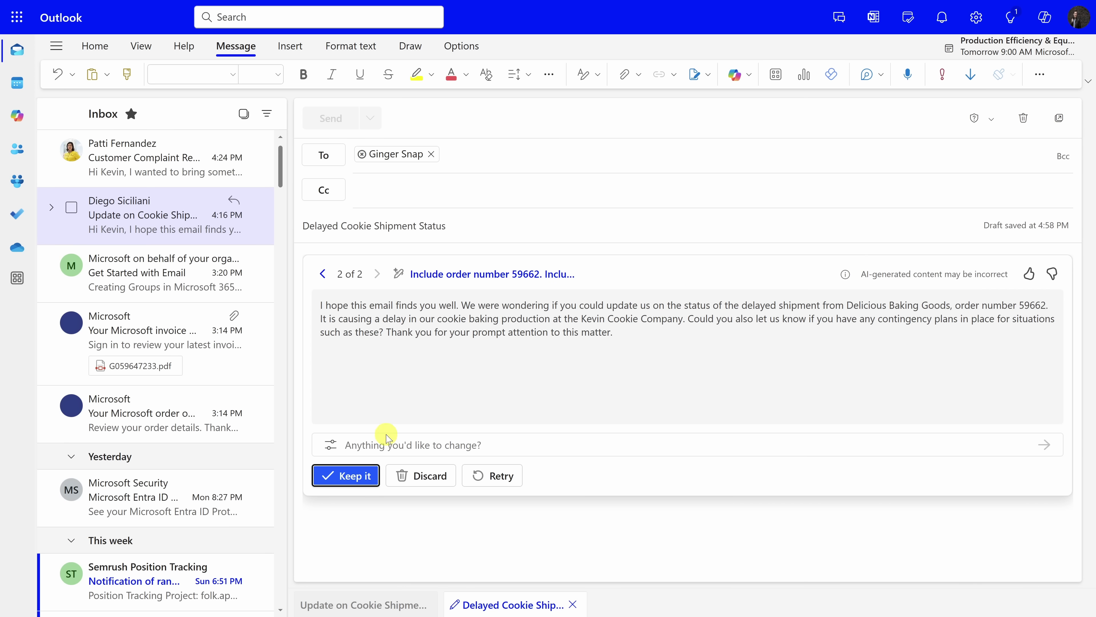
pyautogui.click(353, 476)
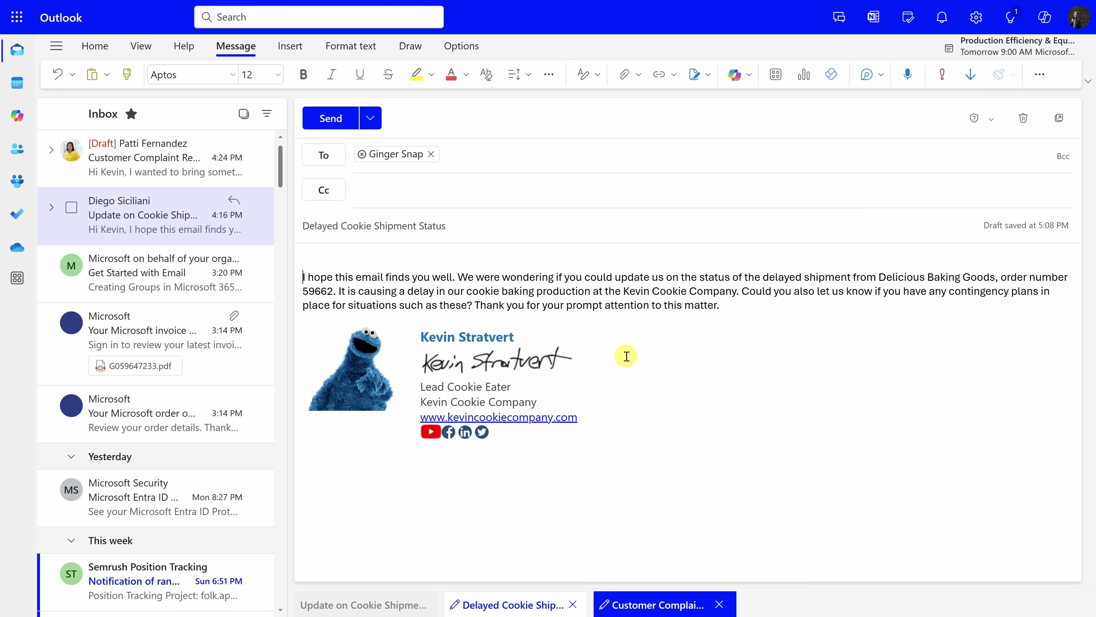
# Step: Review the casual chocolate chip cookie complaint reply and bring up its Copilot drafting and coaching options
pyautogui.click(171, 168)
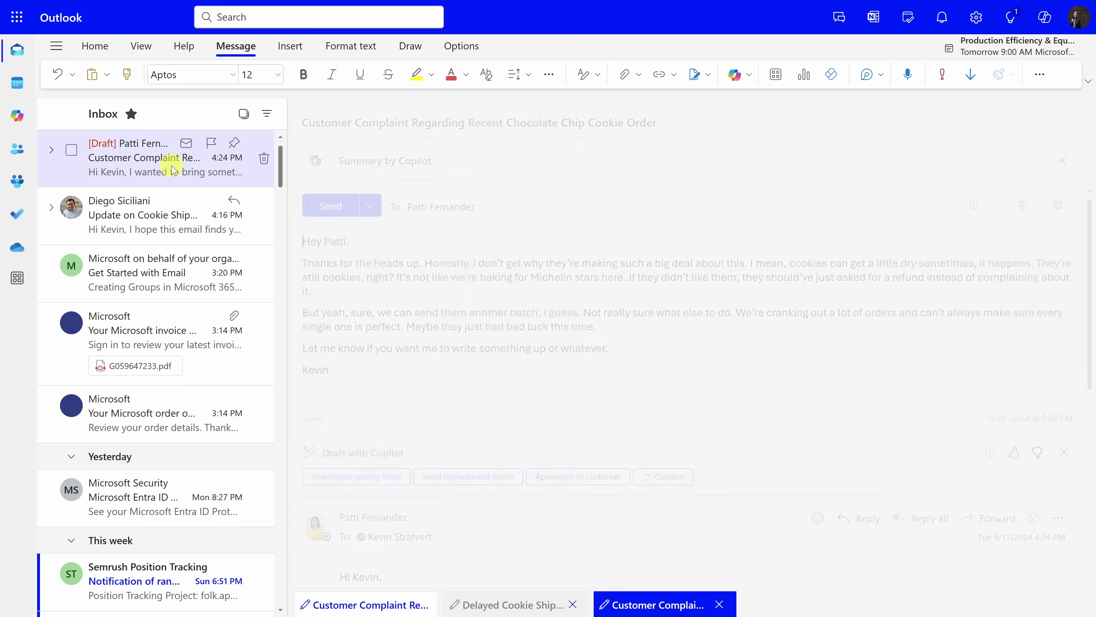
pyautogui.scroll(-10, 402, 285)
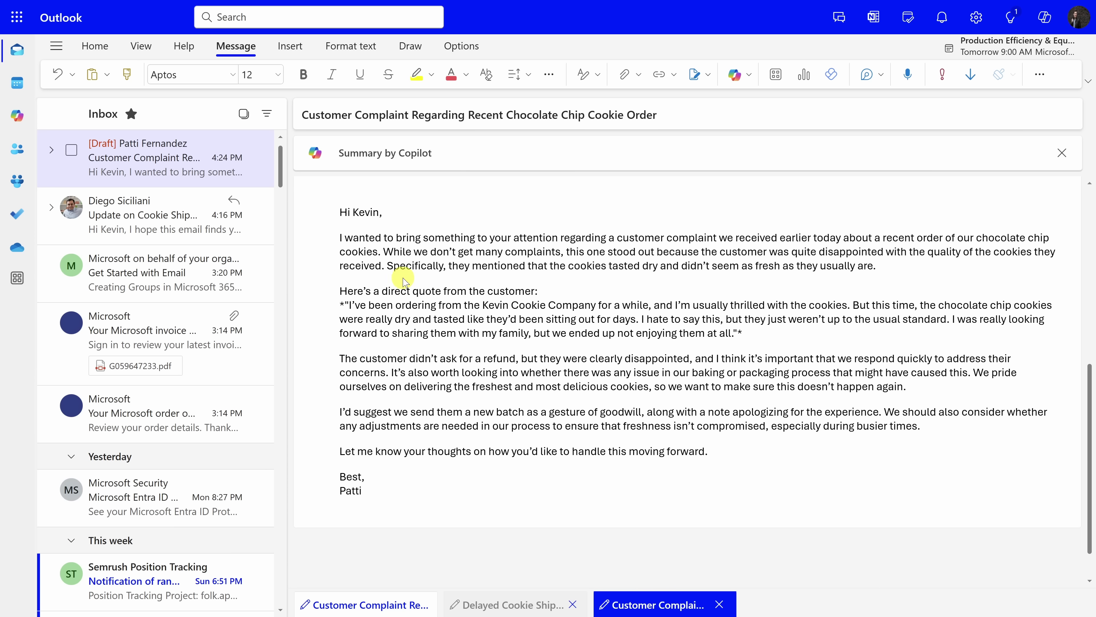
pyautogui.moveTo(544, 303); pyautogui.dragTo(793, 337)
pyautogui.click(793, 337)
pyautogui.scroll(8, 730, 327)
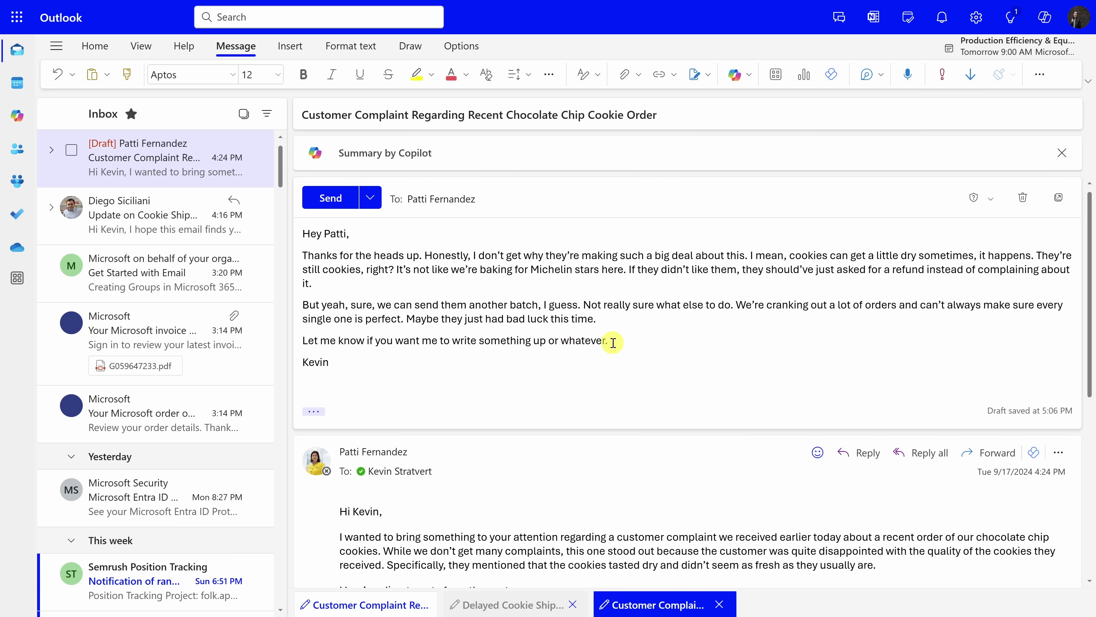
pyautogui.click(749, 77)
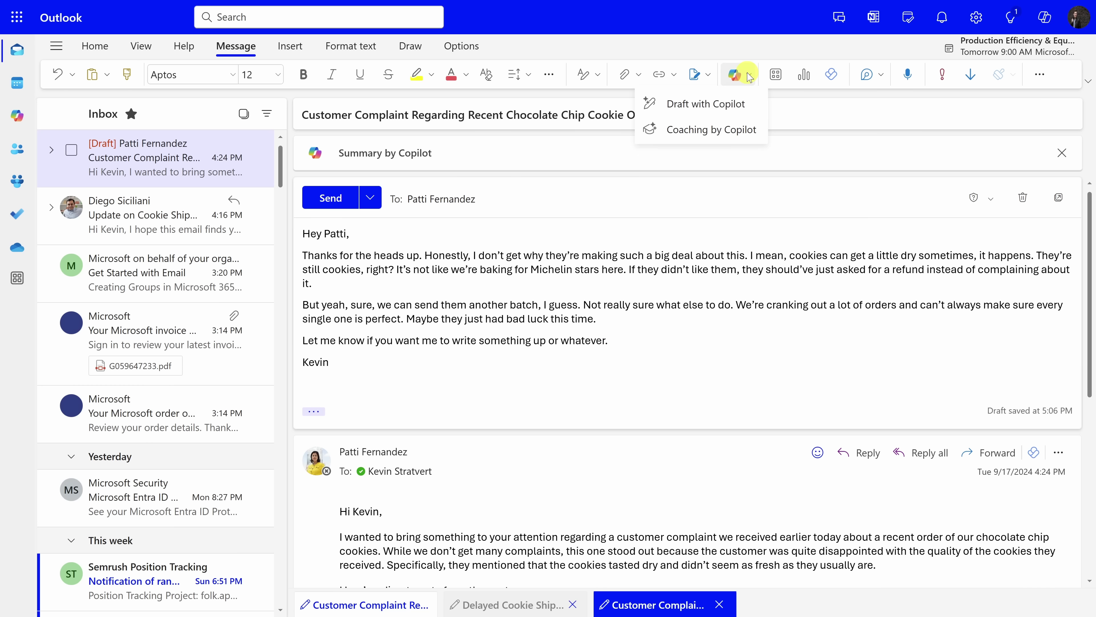
# Step: Start Coaching by Copilot and review the tone suggestion for the phrase 'They're still cookies'
pyautogui.click(709, 130)
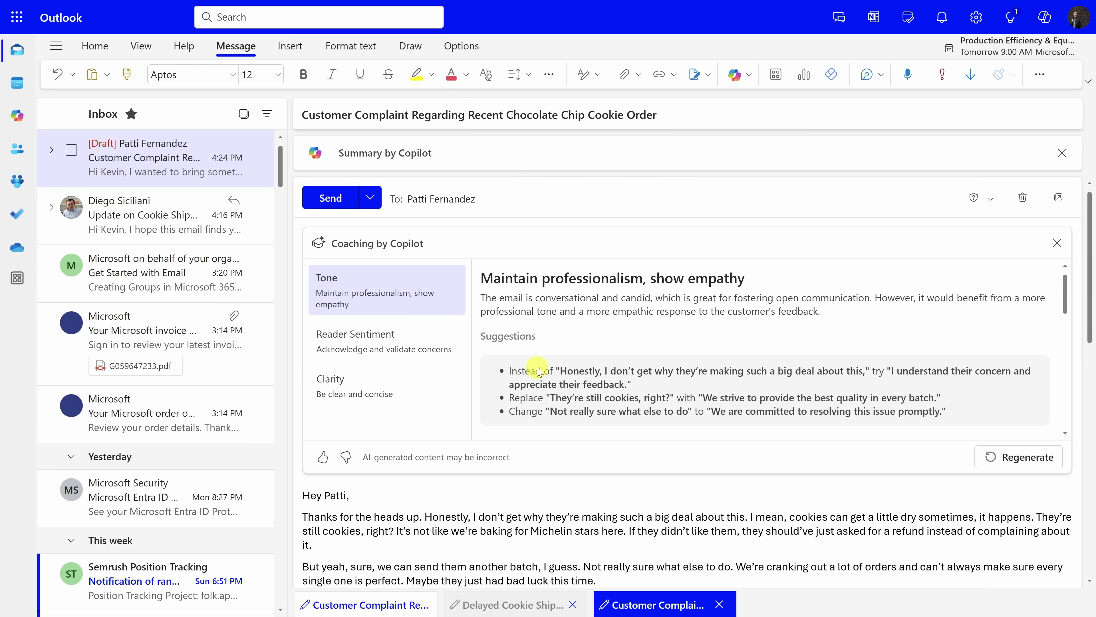
pyautogui.scroll(-2, 537, 372)
pyautogui.moveTo(549, 328); pyautogui.dragTo(673, 329)
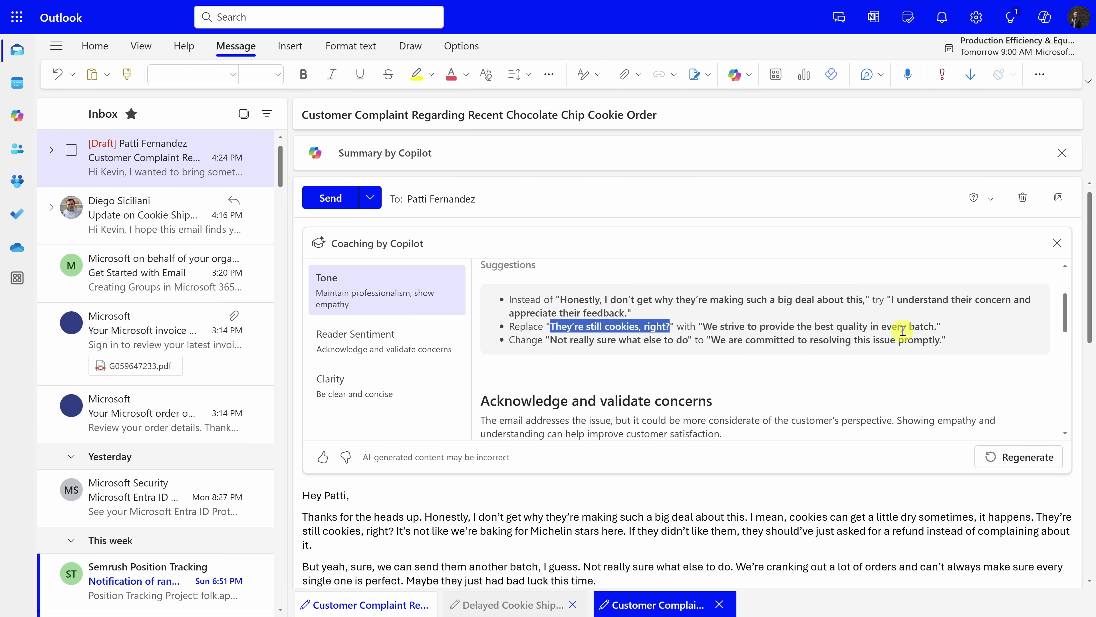
# Step: Go through the reader sentiment and clarity suggestions for more professional phrasing
pyautogui.click(937, 328)
pyautogui.scroll(-2, 886, 314)
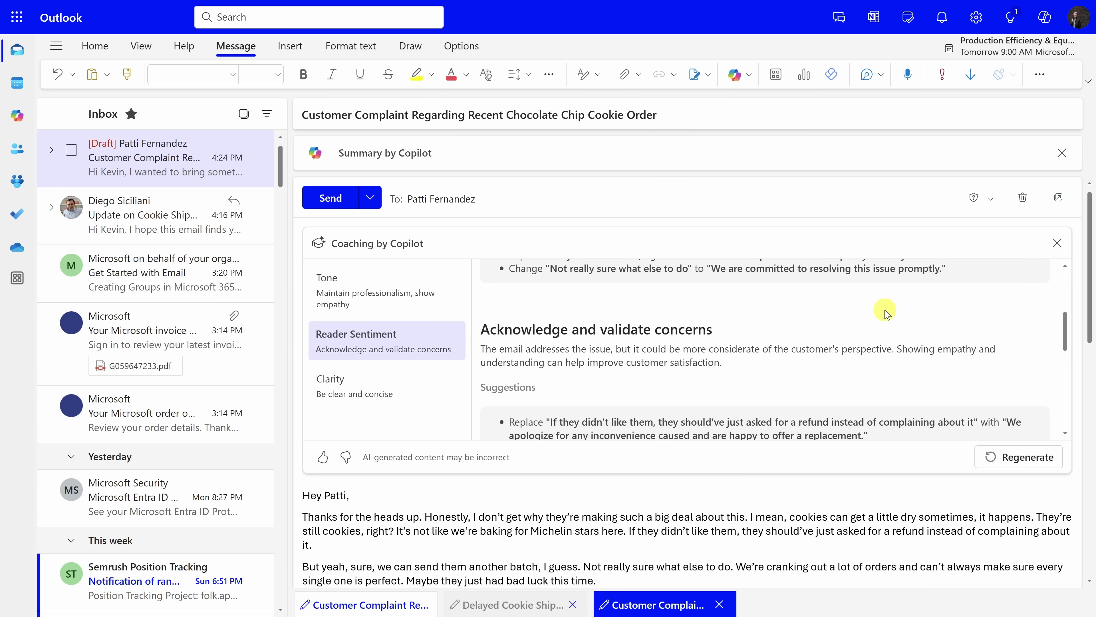
pyautogui.scroll(-2, 885, 314)
pyautogui.scroll(2, 859, 320)
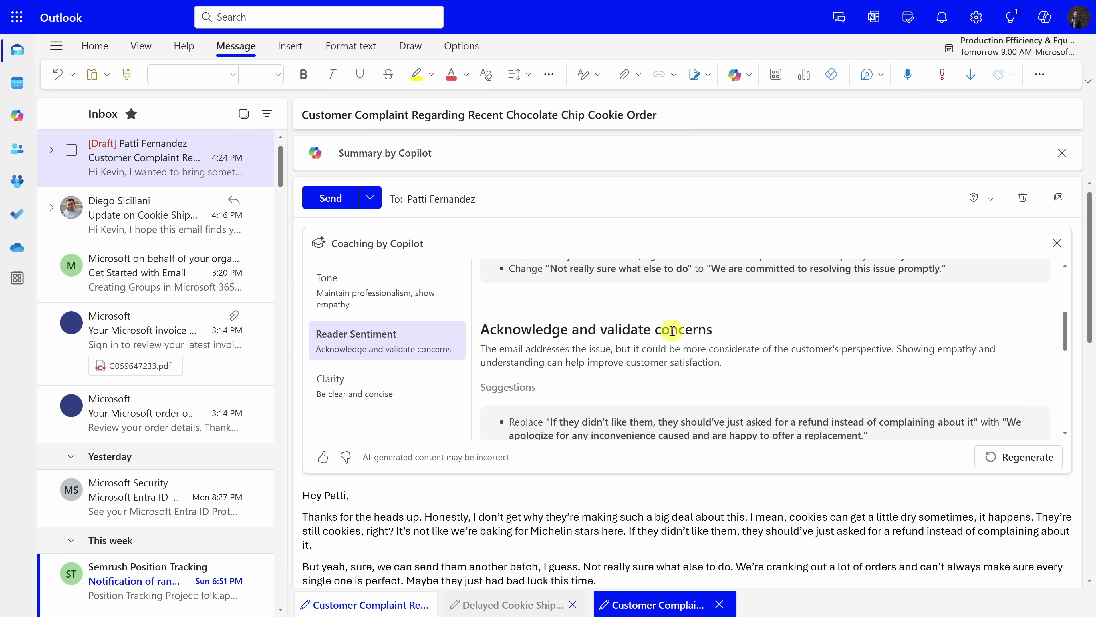
pyautogui.scroll(-2, 706, 329)
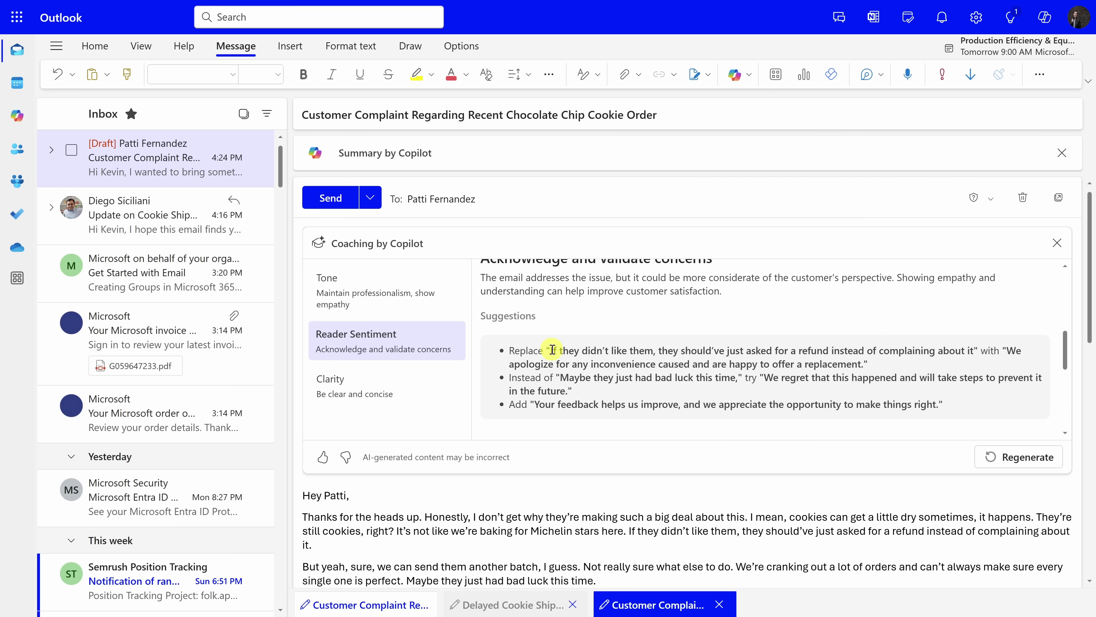
pyautogui.moveTo(552, 350); pyautogui.dragTo(880, 390)
pyautogui.scroll(-5, 805, 355)
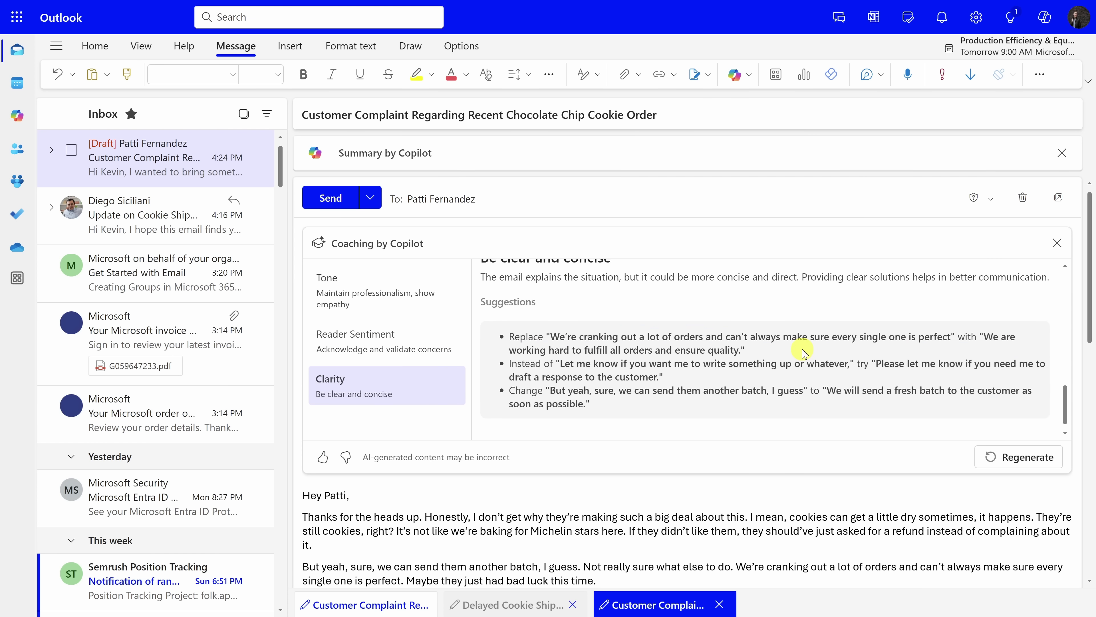
pyautogui.scroll(2, 804, 352)
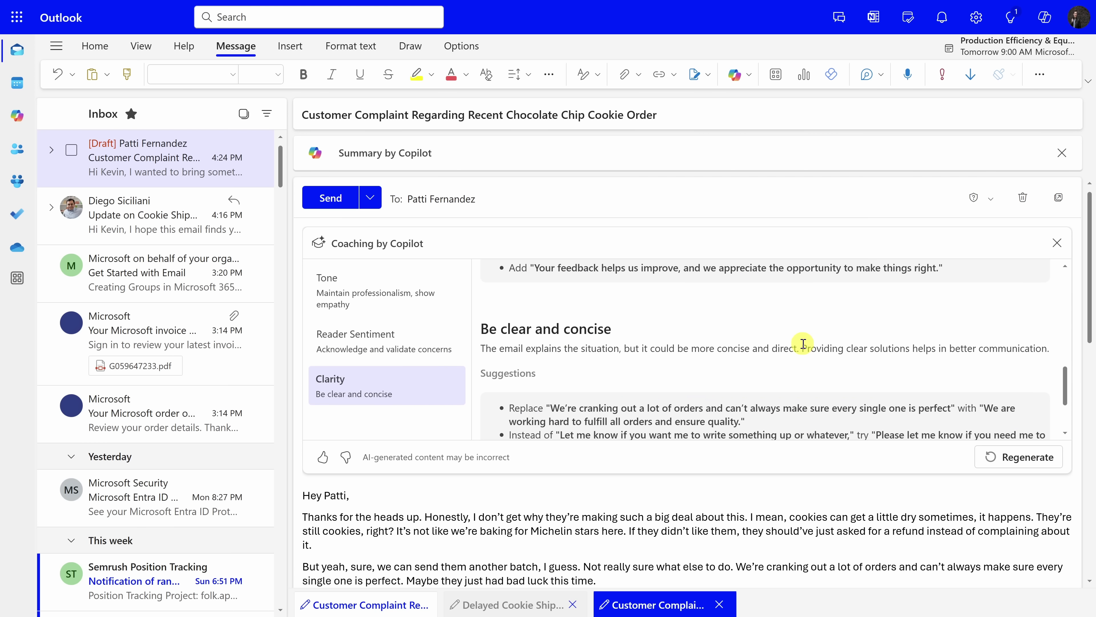
pyautogui.scroll(-2, 803, 343)
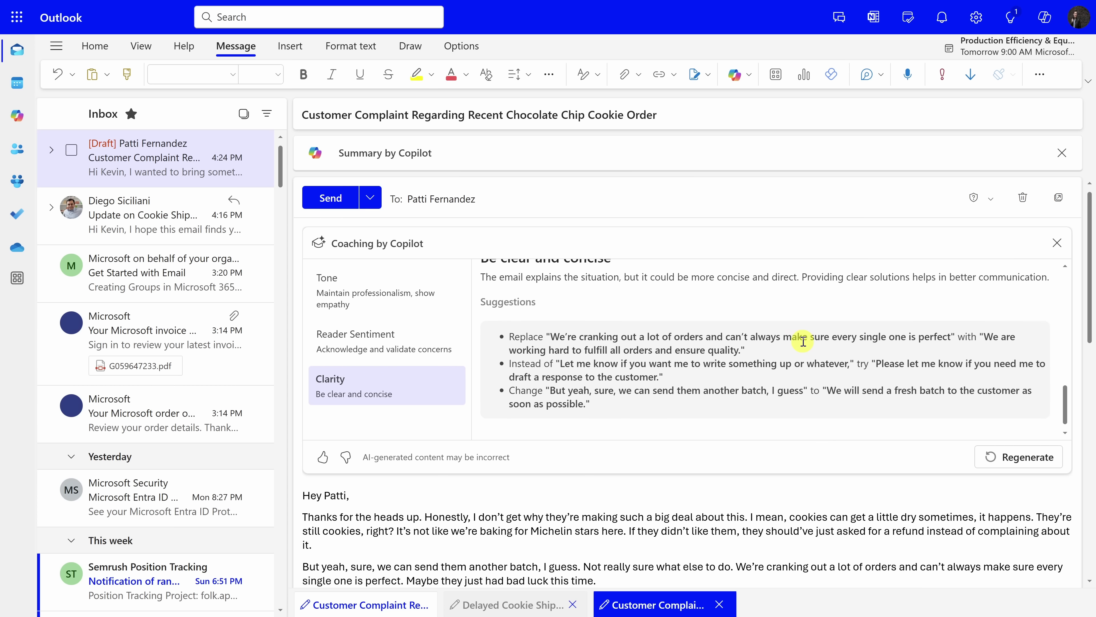
# Step: Ask Copilot chat for a table of today's emails showing each requestor and their needed action
pyautogui.click(1046, 27)
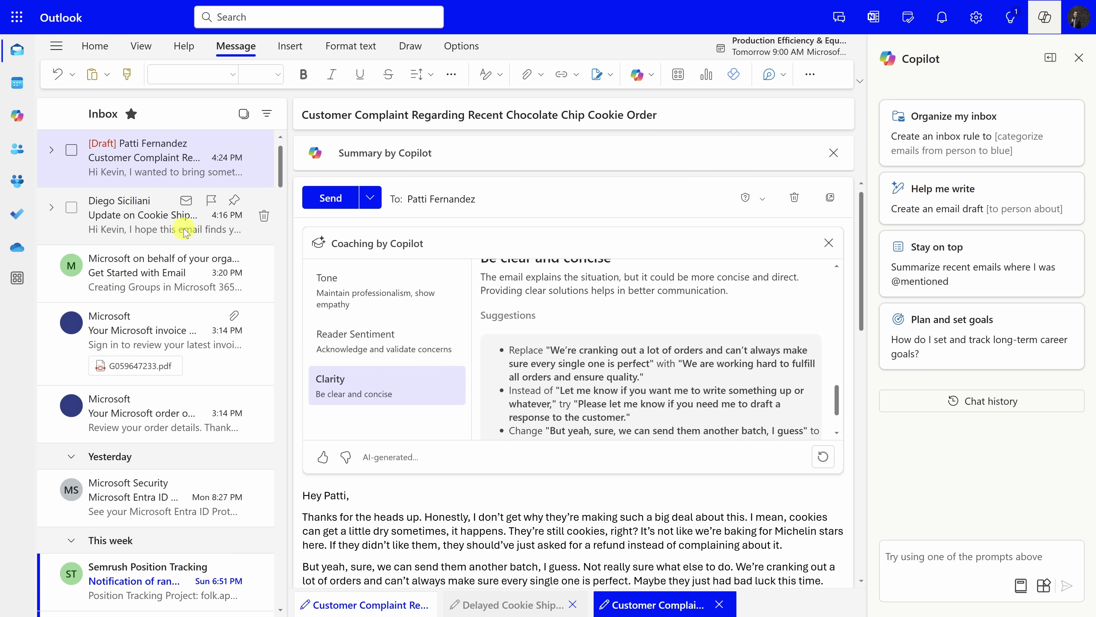
pyautogui.click(949, 562)
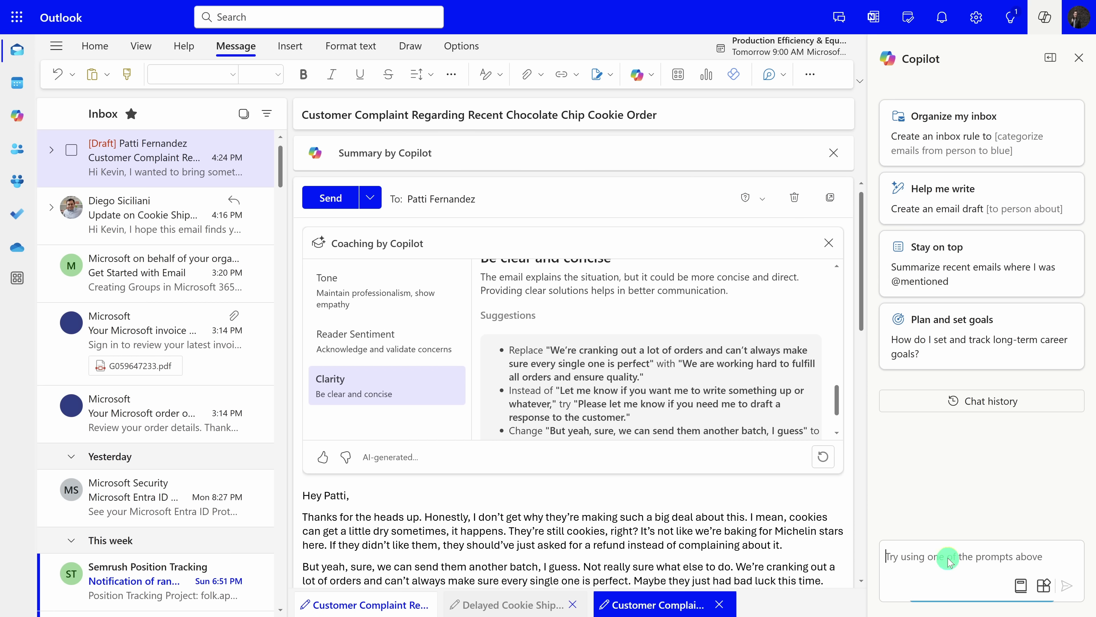
pyautogui.write('Make a table with actions with the requestor and the action for emails from today')
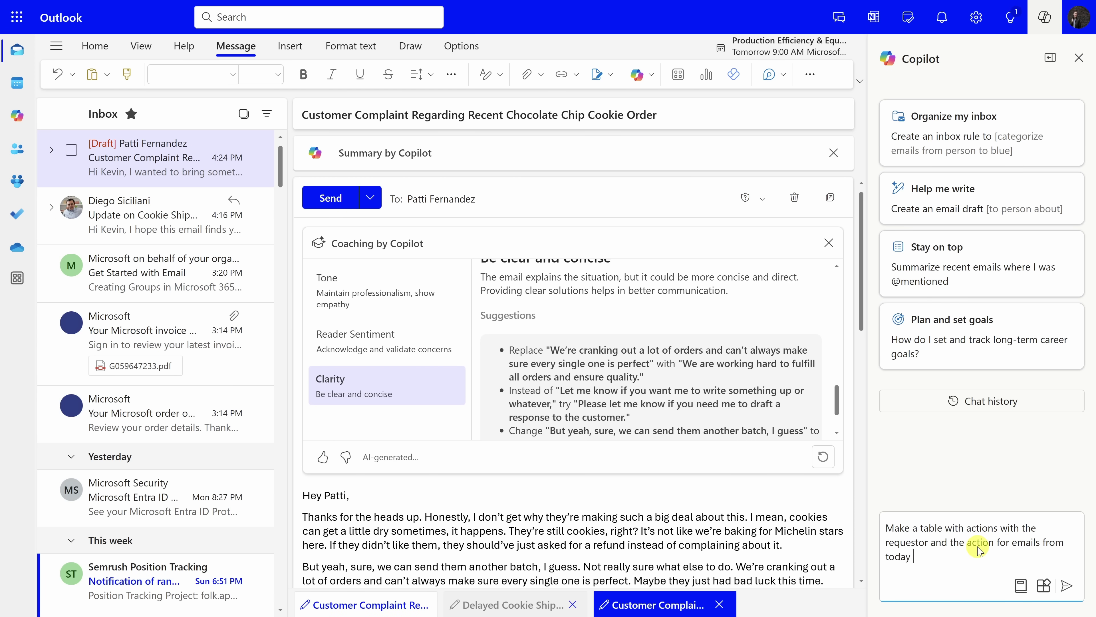
pyautogui.click(1067, 587)
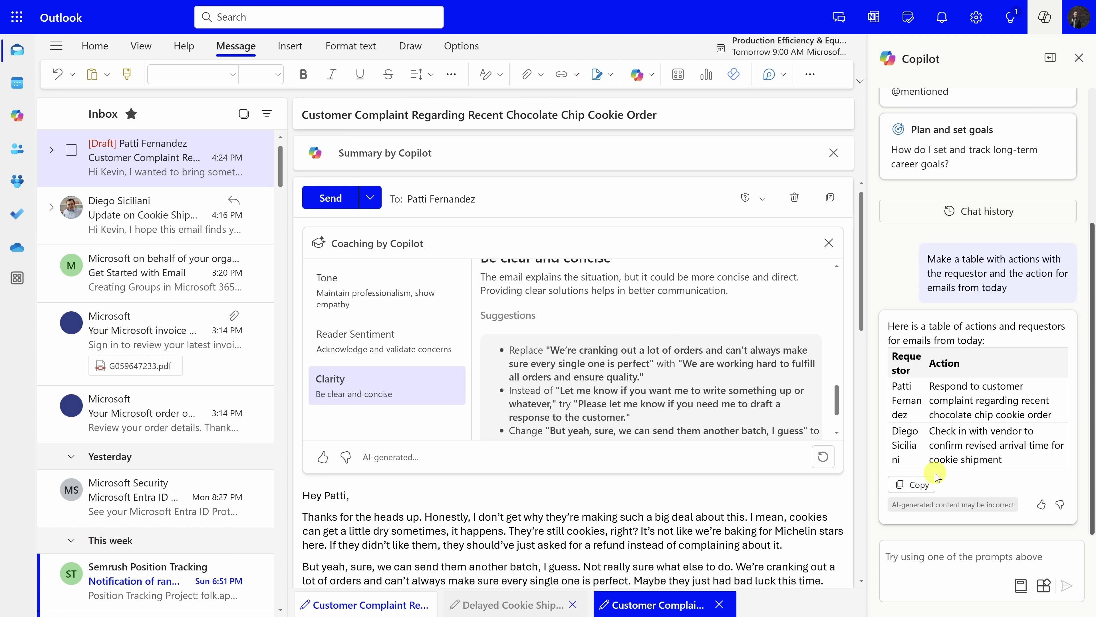
# Step: Look through Copilot's suggested prompts, first the Understand category and then the Do category
pyautogui.click(1020, 593)
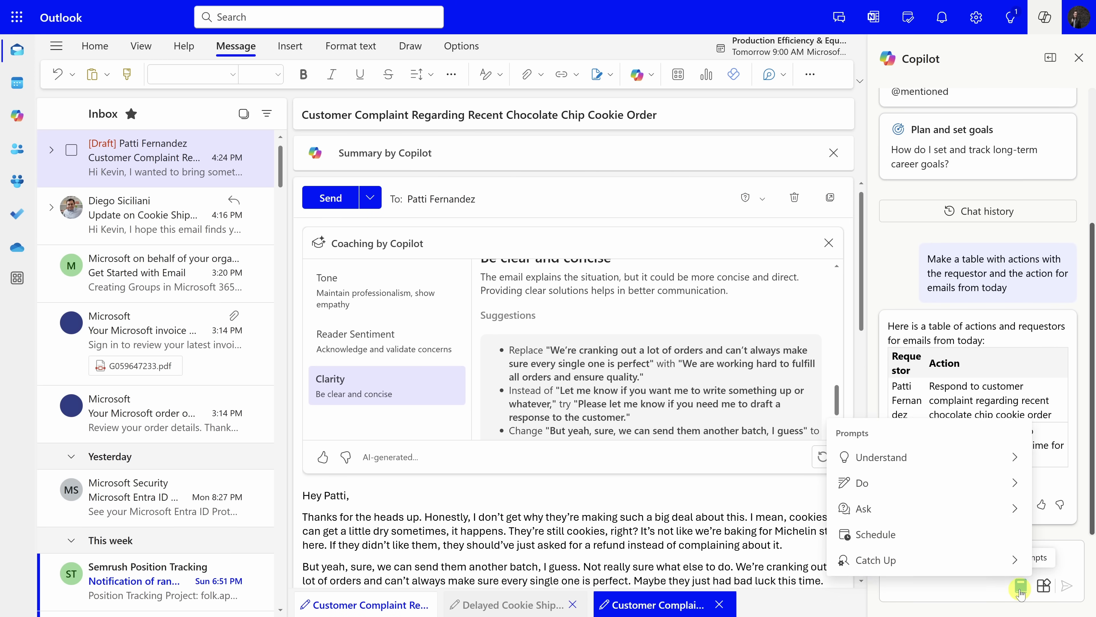
pyautogui.click(991, 466)
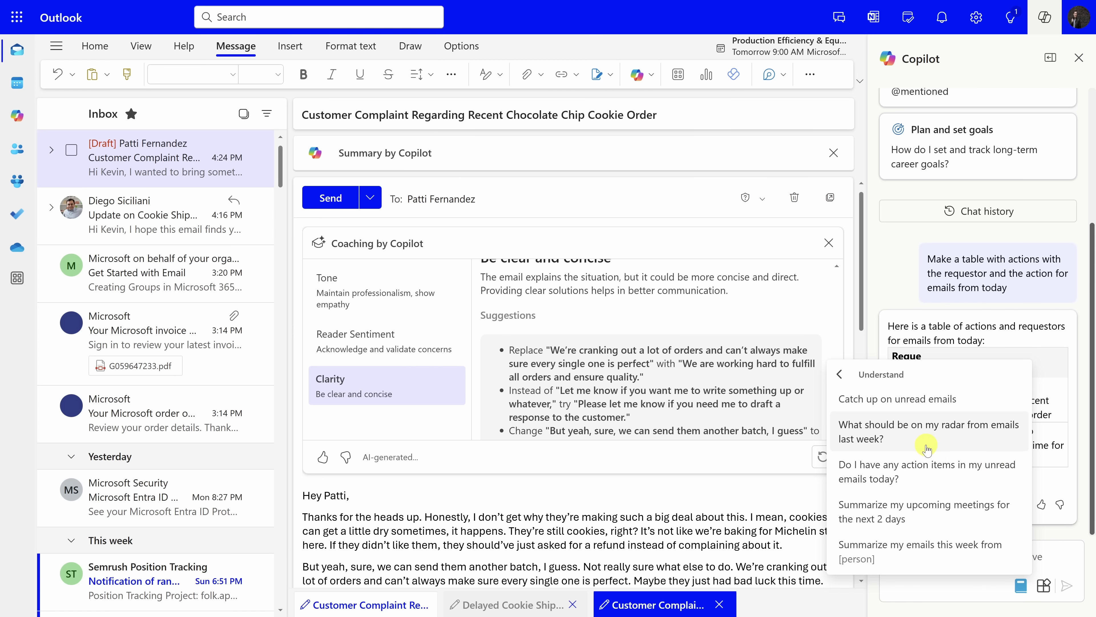
pyautogui.click(839, 374)
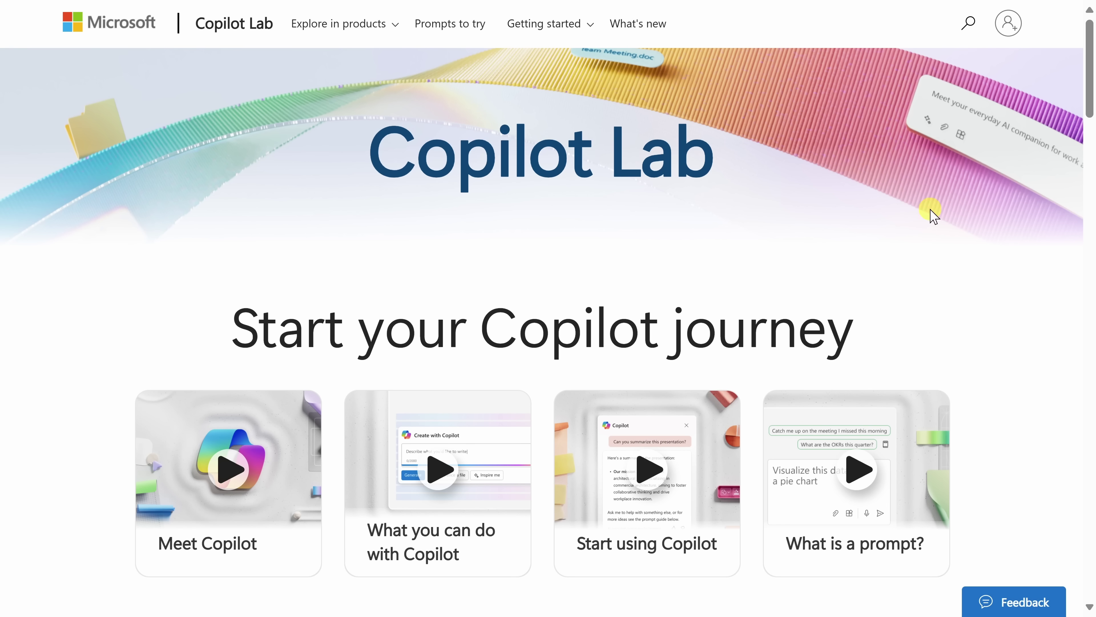
# Step: Scroll past the Copilot Lab journey videos and show all everyday apps that include Copilot
pyautogui.scroll(-2, 946, 198)
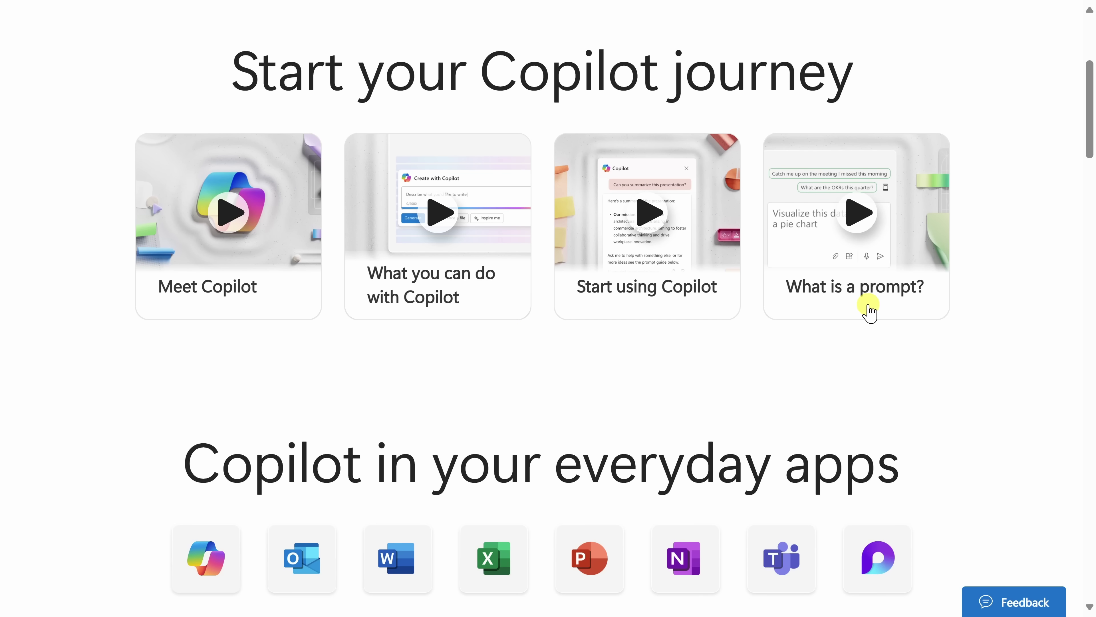
pyautogui.scroll(-8, 869, 310)
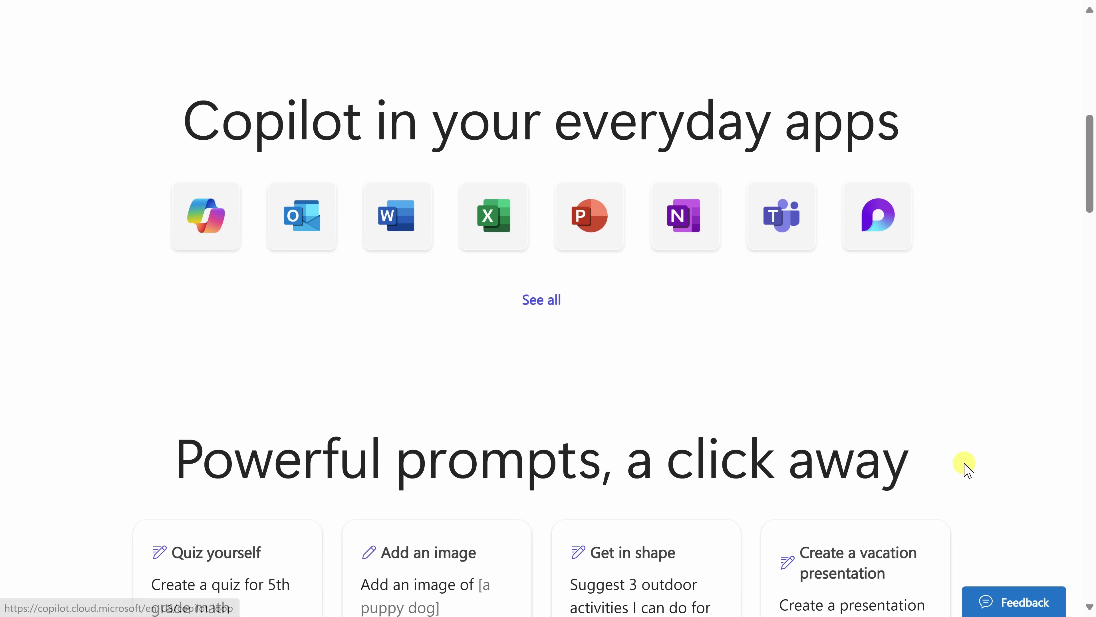
pyautogui.click(543, 302)
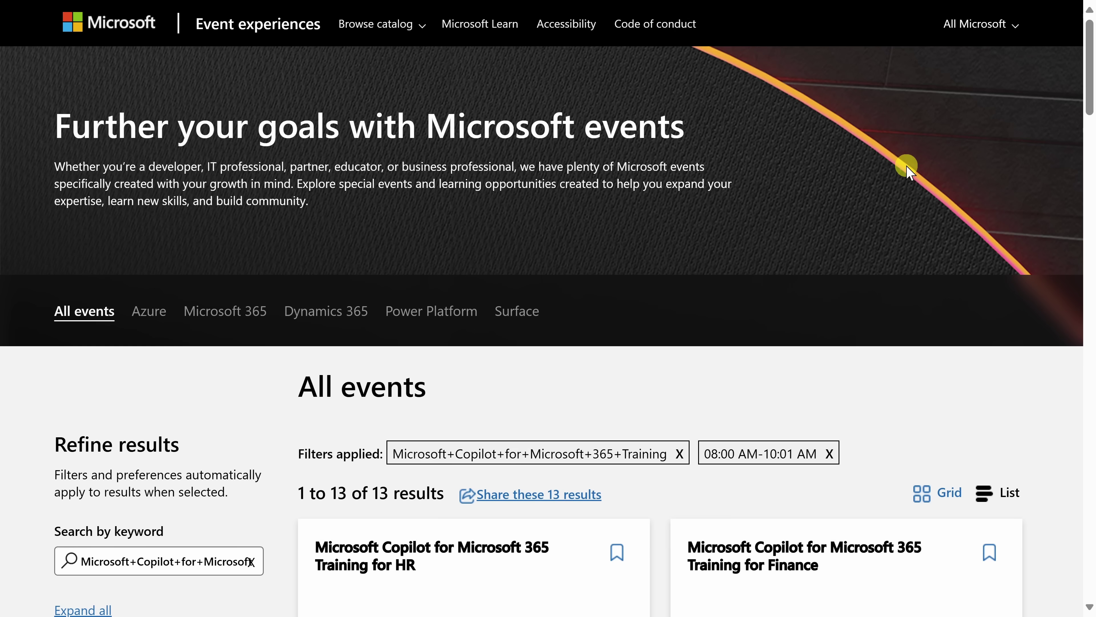
pyautogui.scroll(-7, 906, 166)
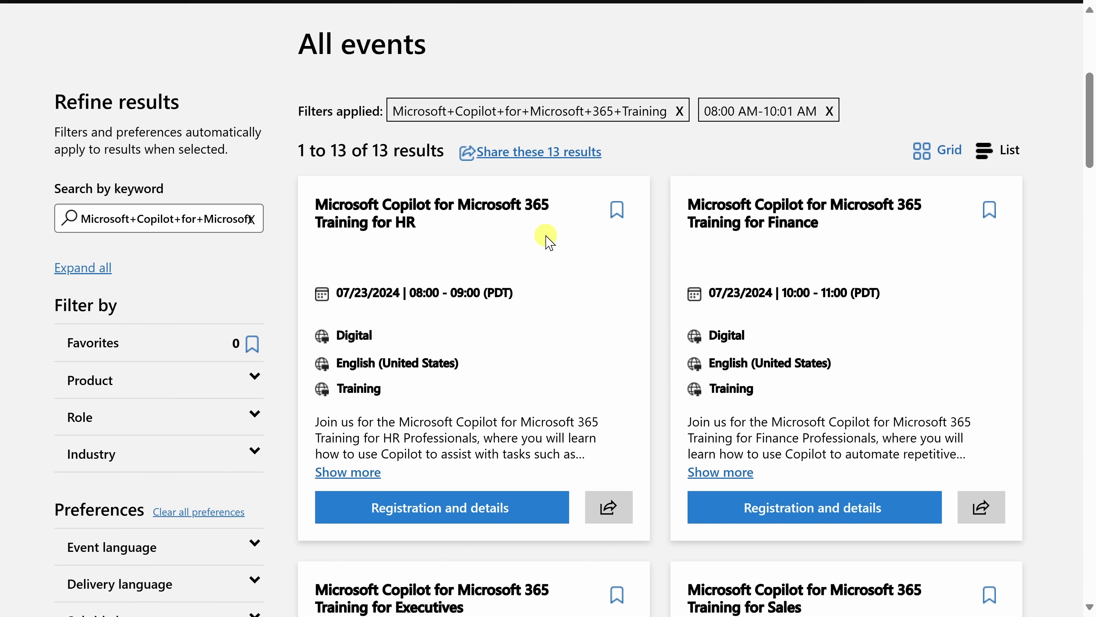
pyautogui.scroll(-10, 1048, 246)
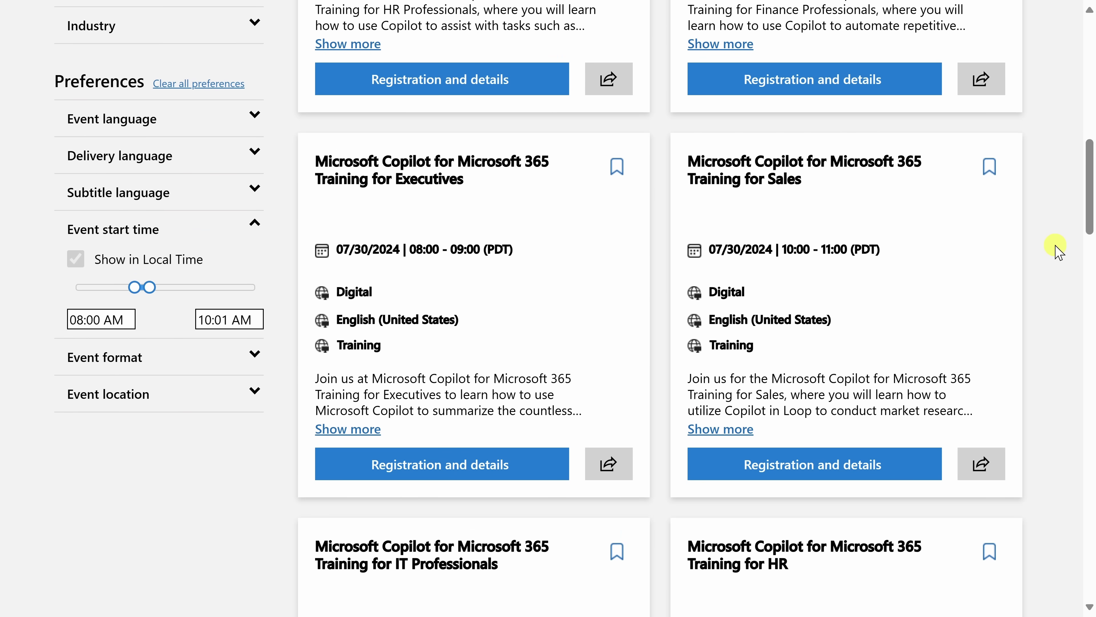
pyautogui.scroll(-8, 1056, 250)
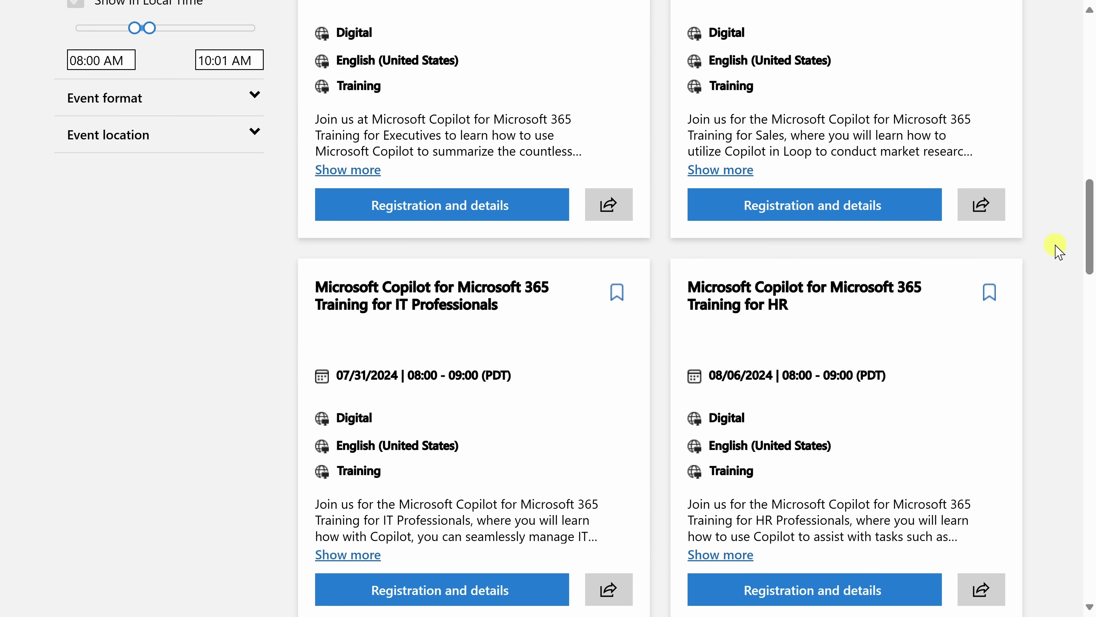
pyautogui.scroll(-9, 1056, 249)
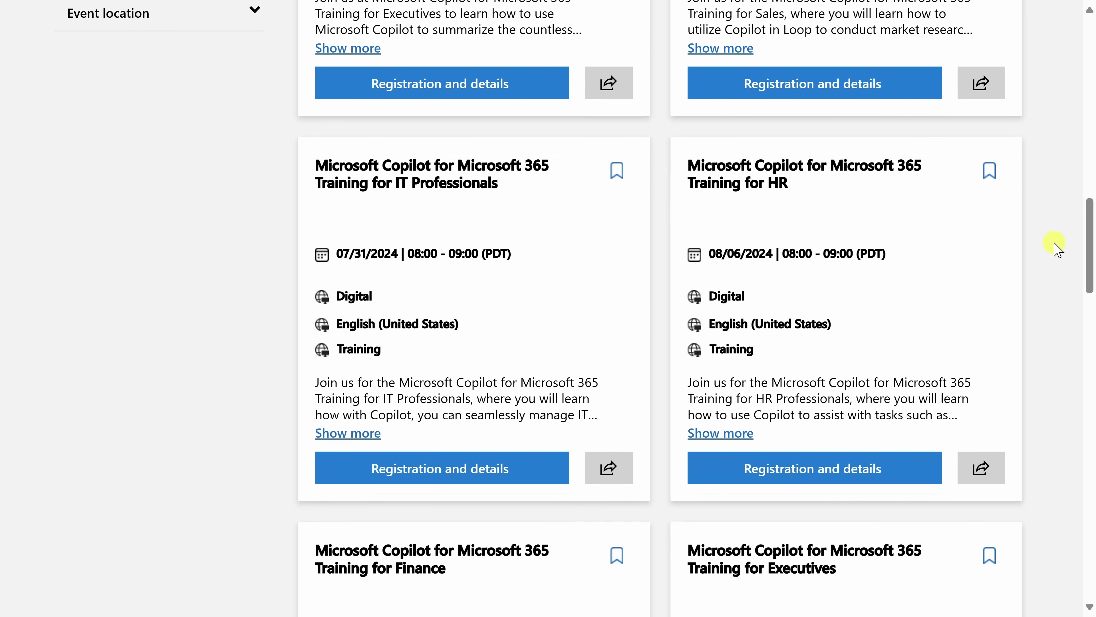